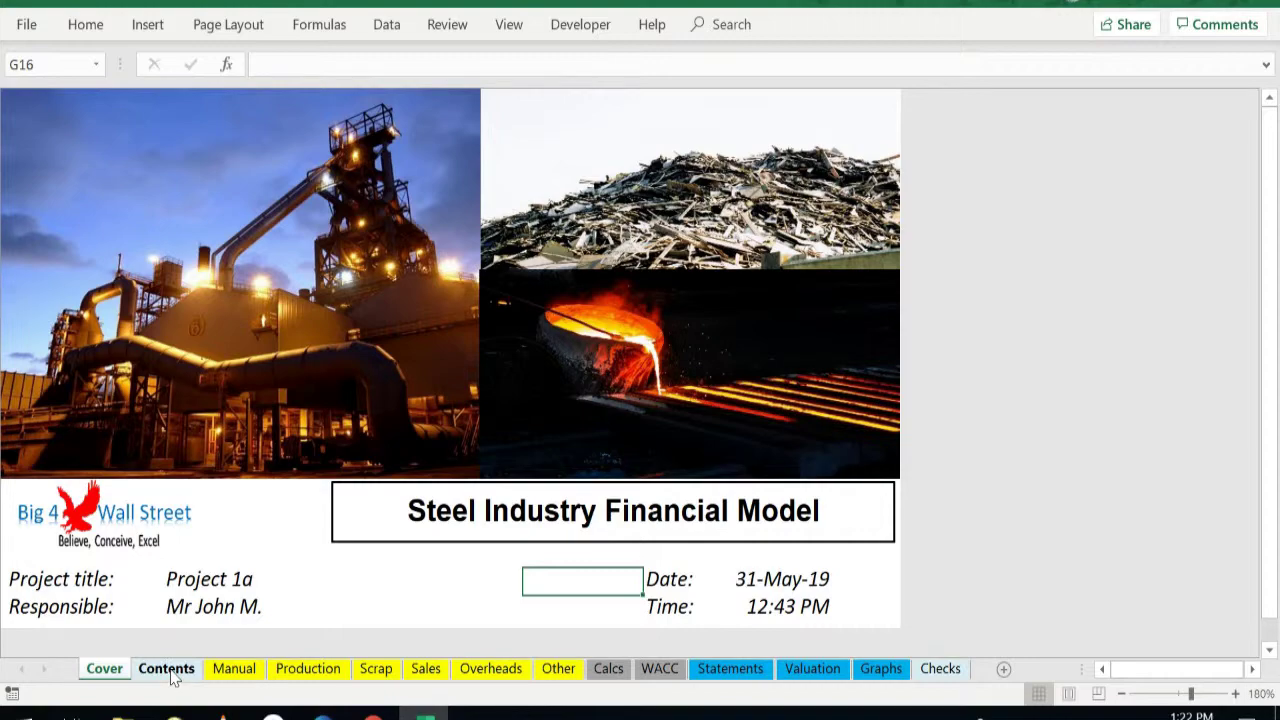
Open the Contents sheet and follow its Production and Overheads links, returning to Contents after each one
left_click(166, 669)
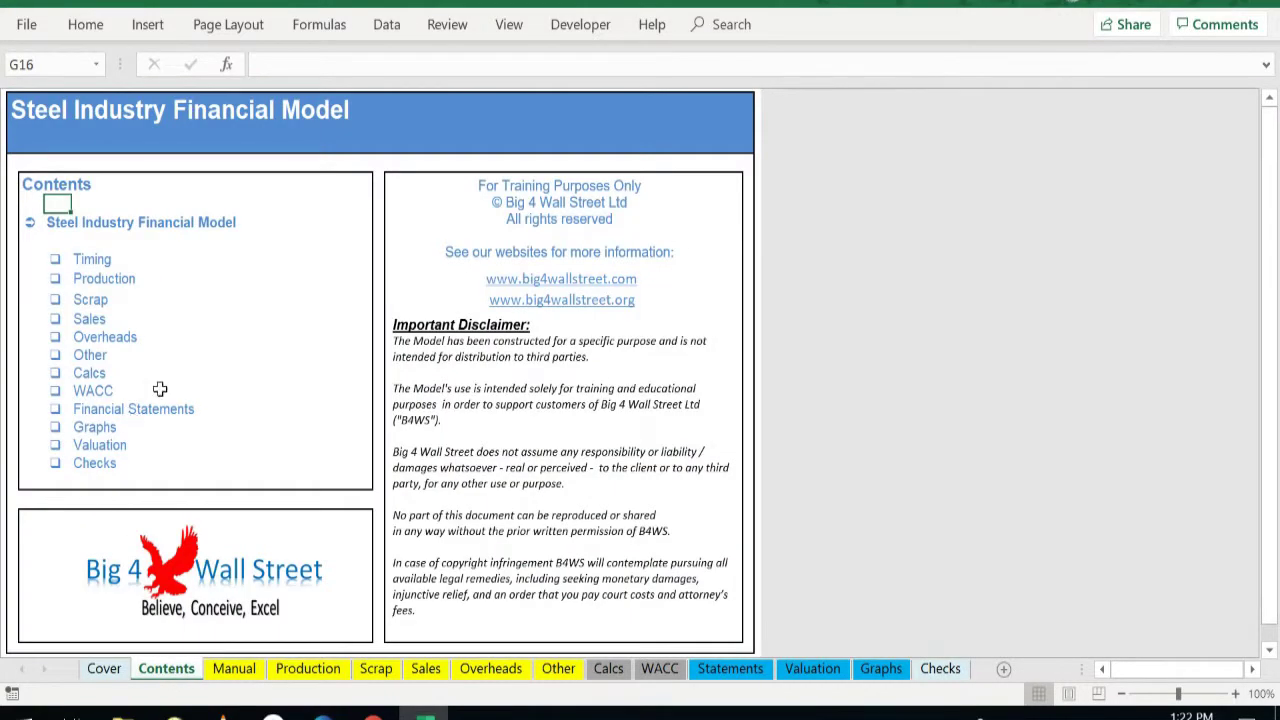
left_click(104, 279)
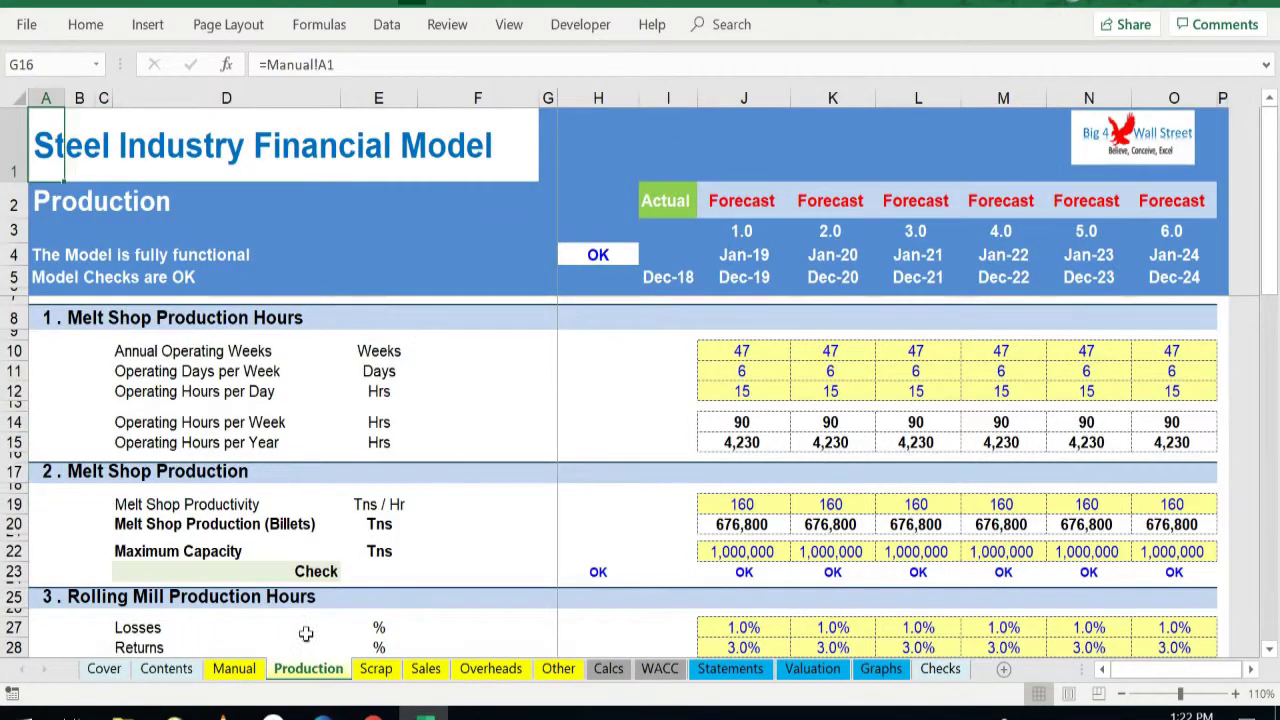
left_click(166, 669)
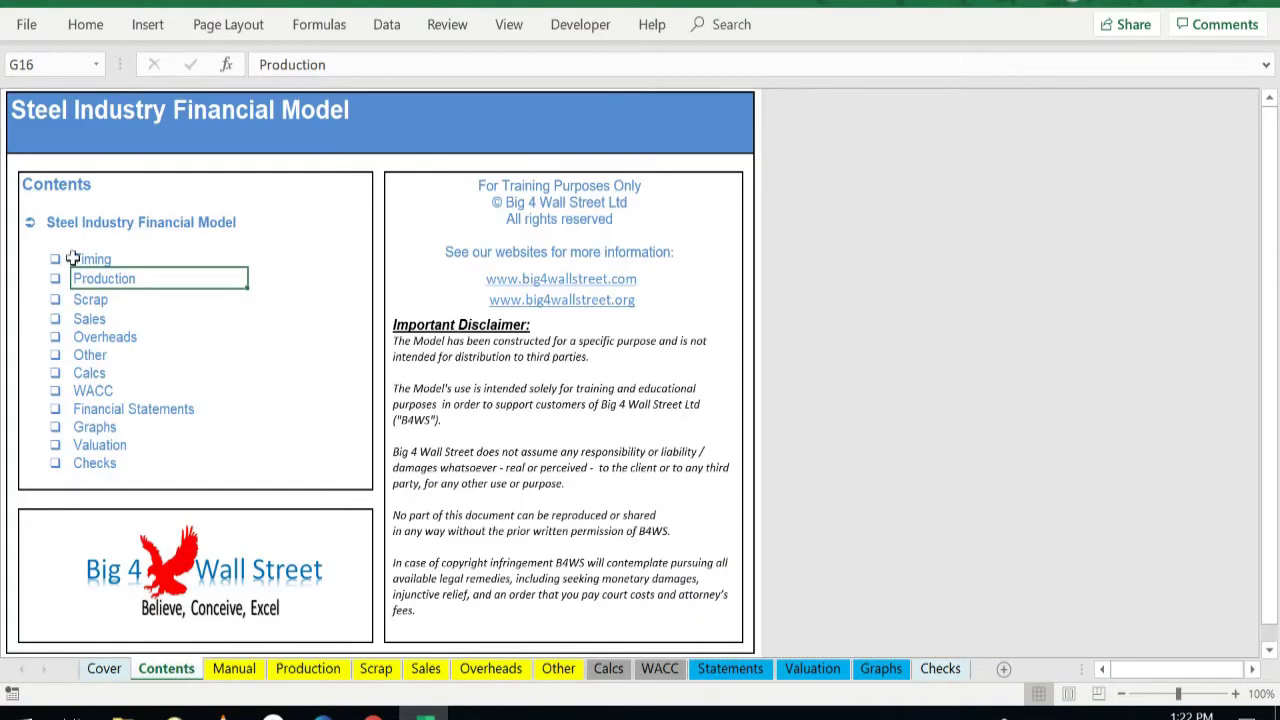
left_click(85, 338)
left_click(152, 668)
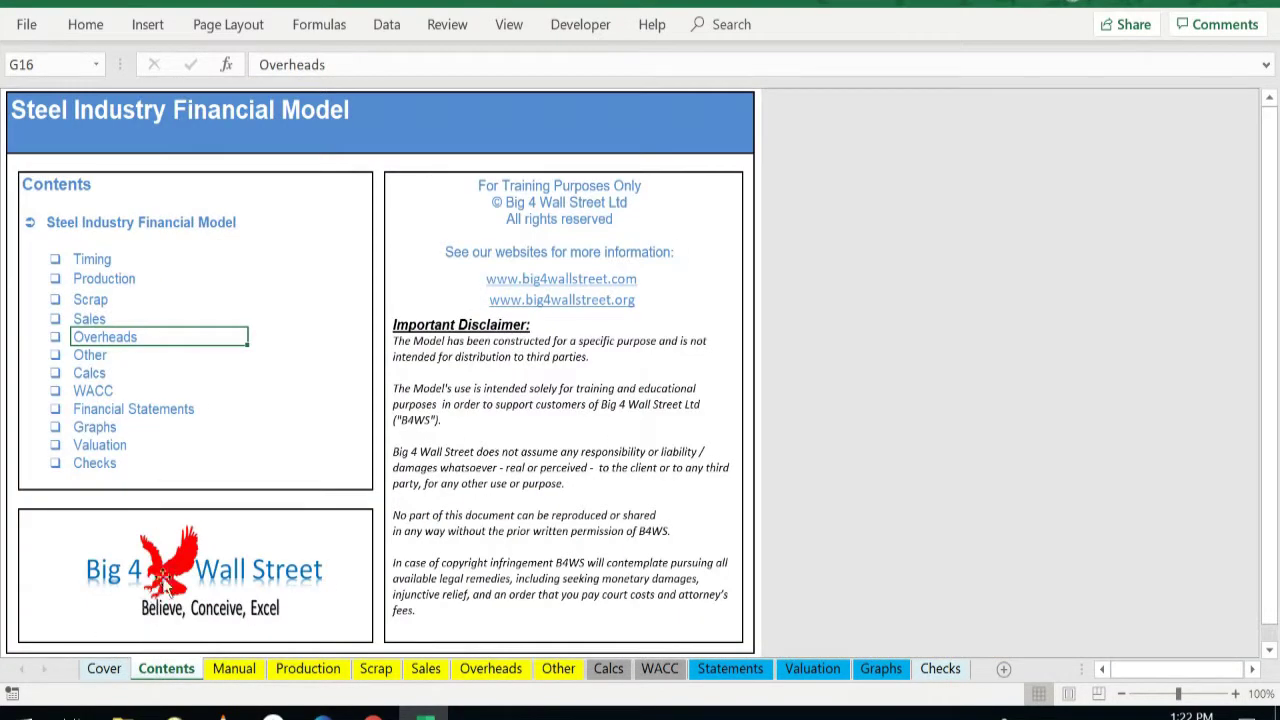
Open the Manual sheet and review its Timelines and Model Info sections, including the model name
left_click(245, 670)
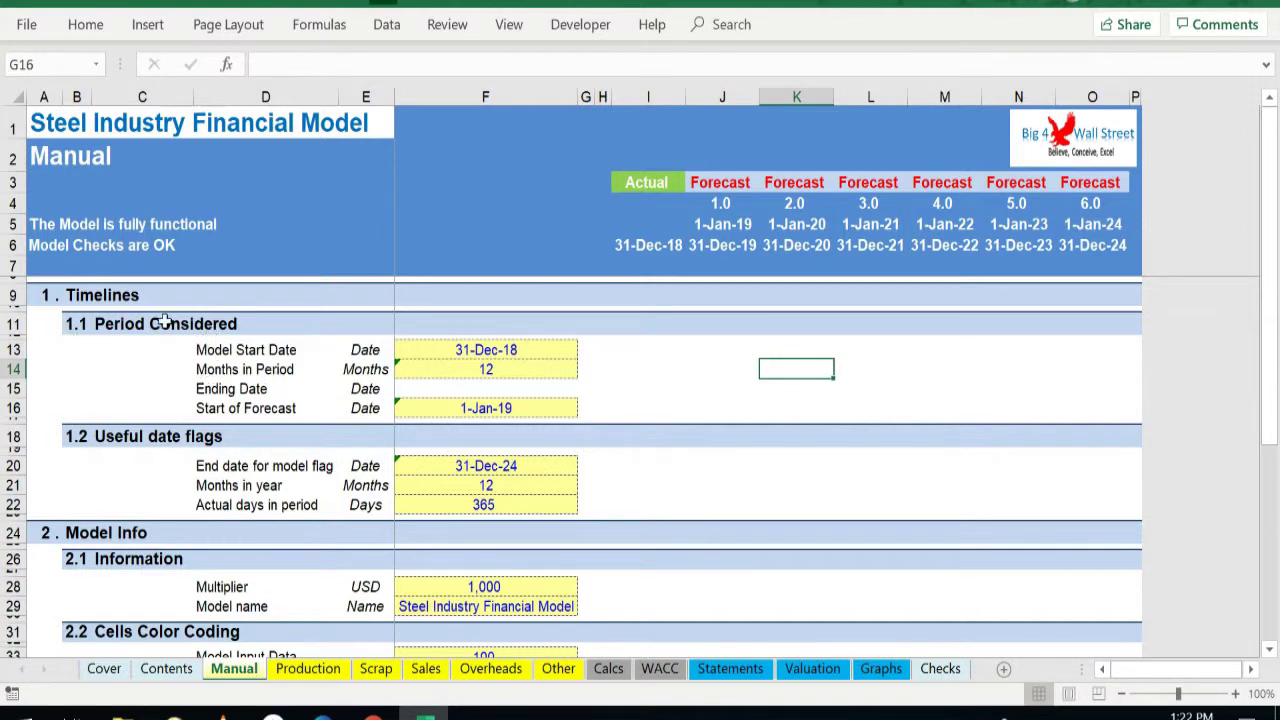
left_click(432, 597)
scroll(432, 590, "down", 6)
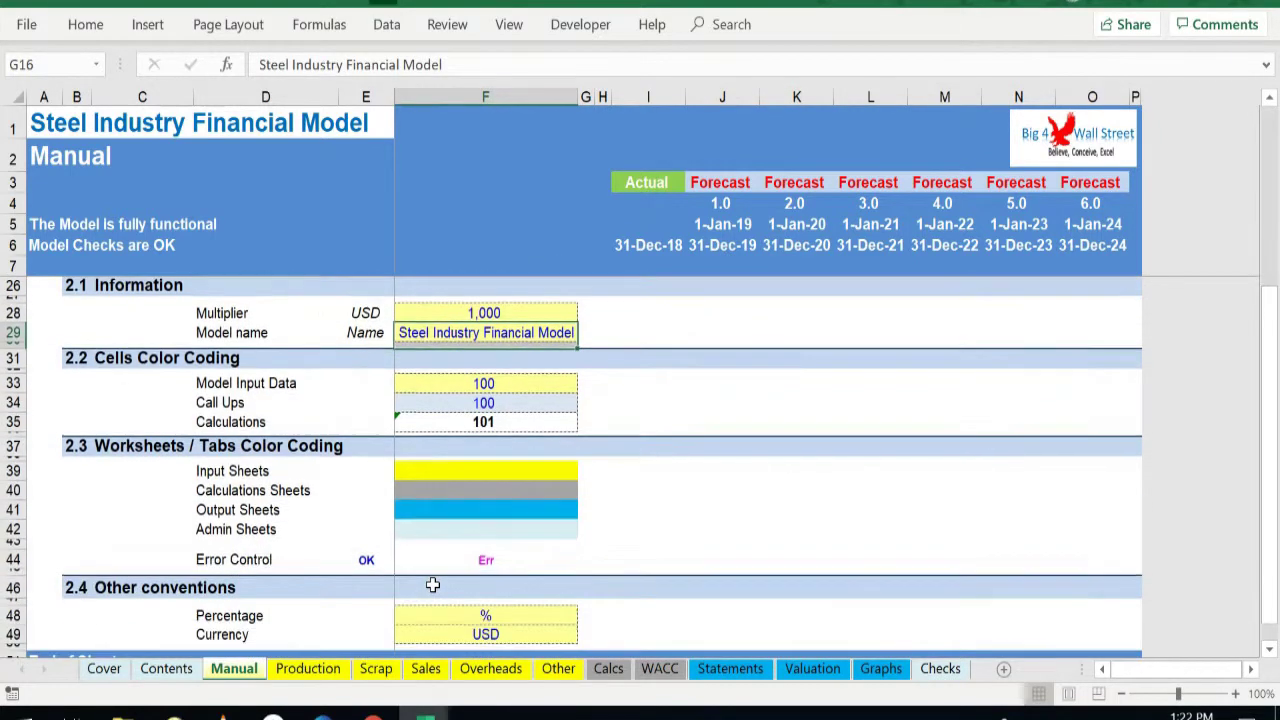
scroll(433, 584, "down", 2)
scroll(429, 580, "up", 8)
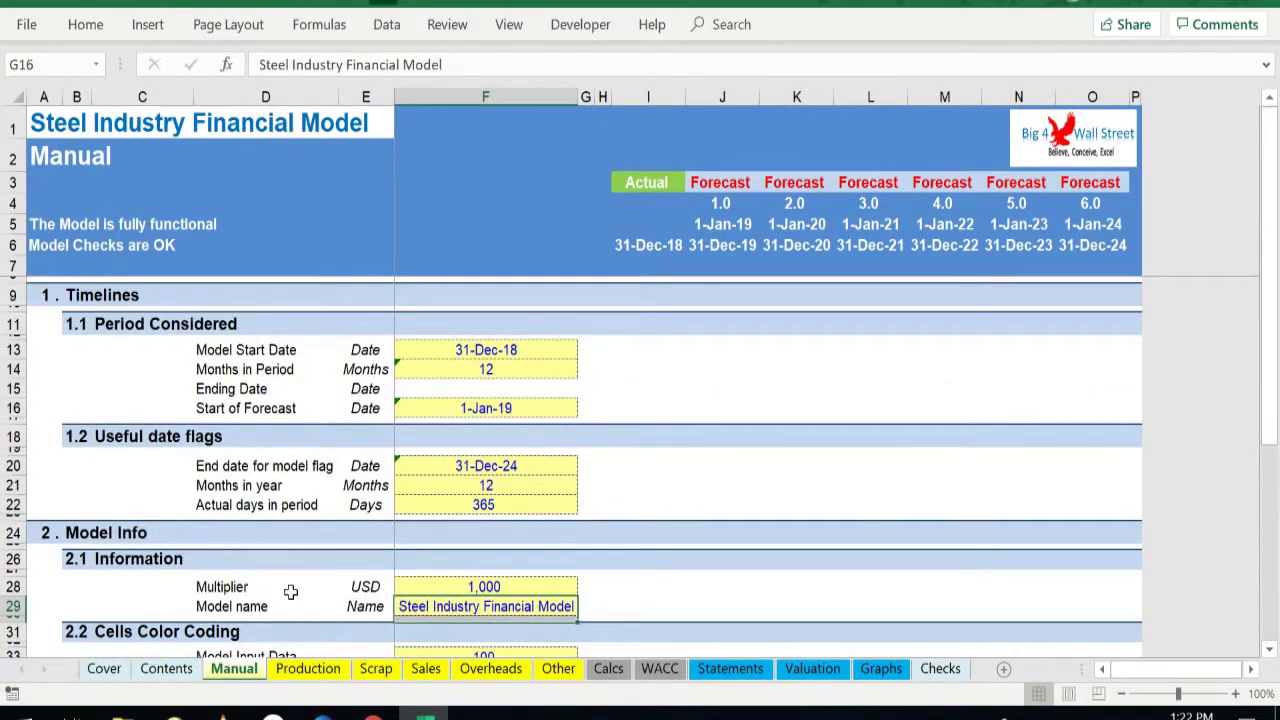
scroll(357, 543, "down", 5)
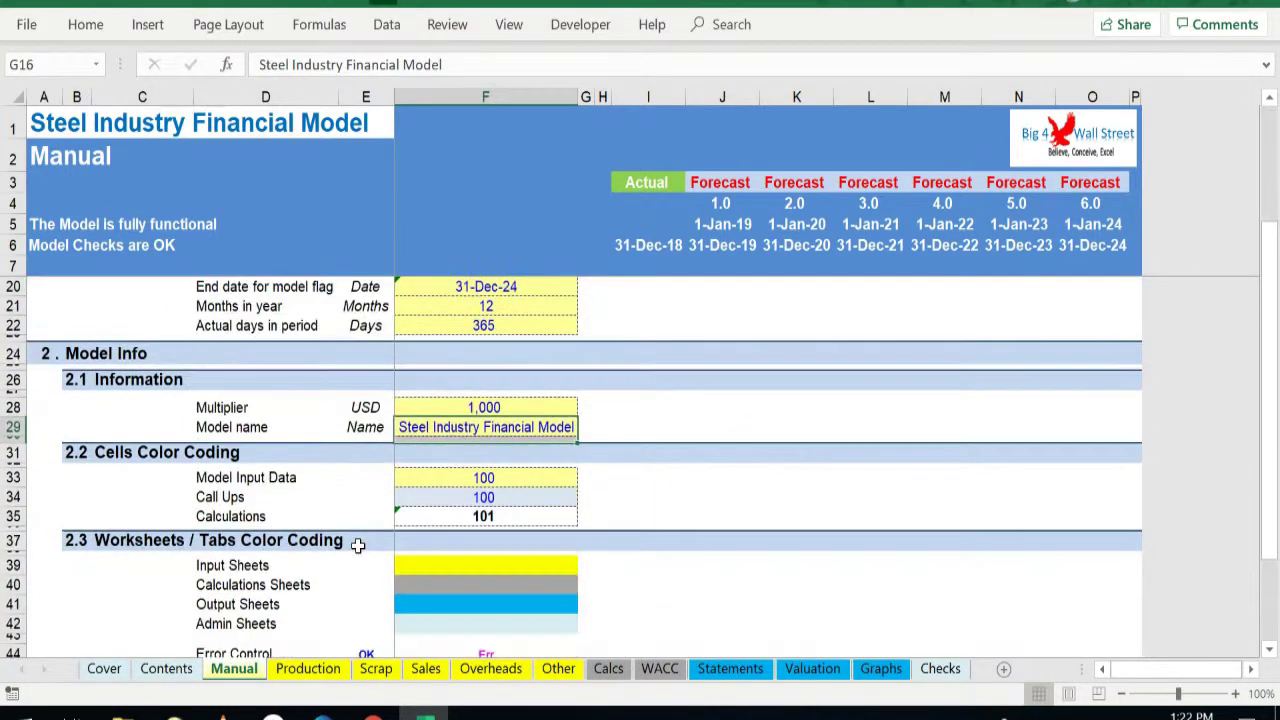
scroll(417, 428, "down", 1)
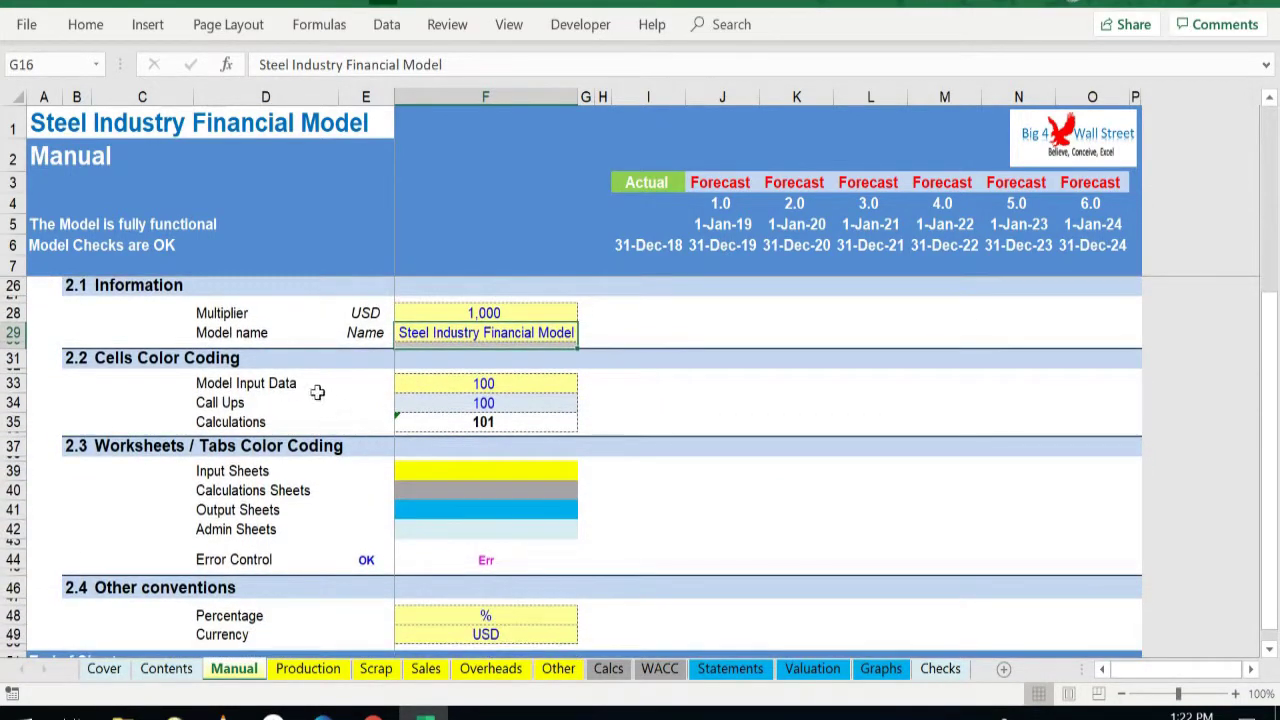
Examine the sample cells for Model Input Data, Call Ups and Calculations under Cells Color Coding
left_click(268, 380)
left_click(505, 385)
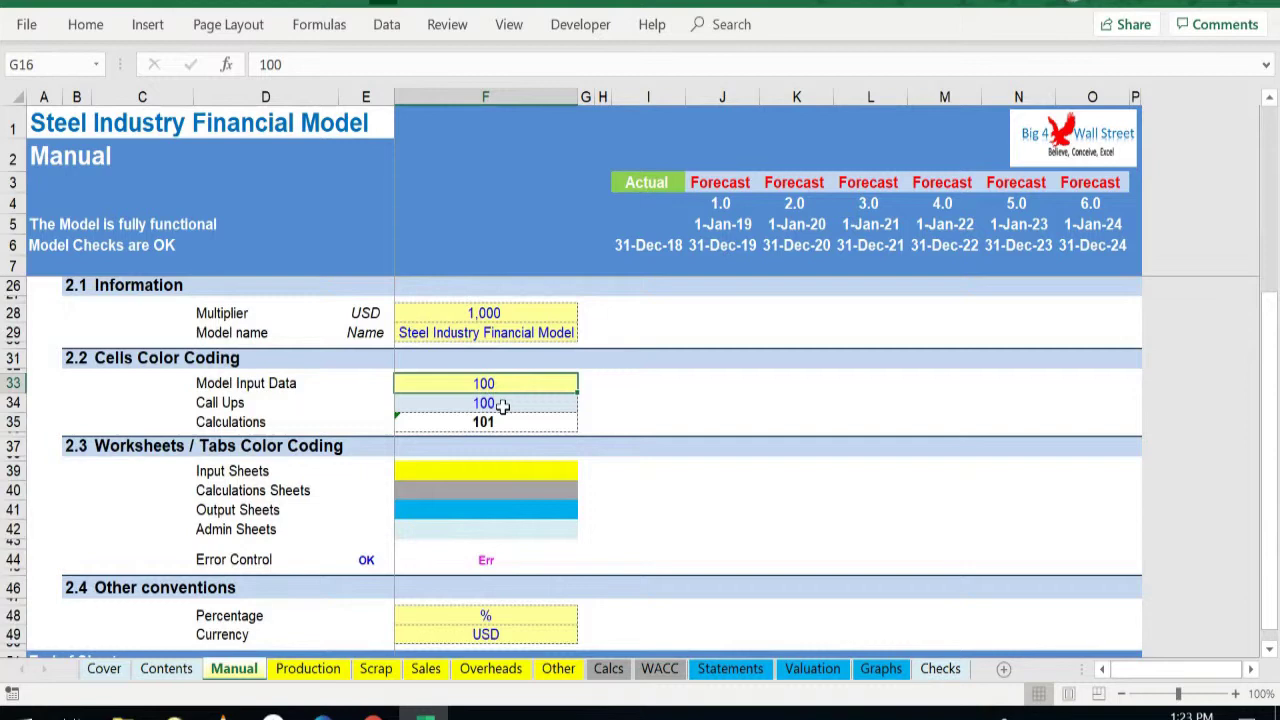
left_click(521, 408)
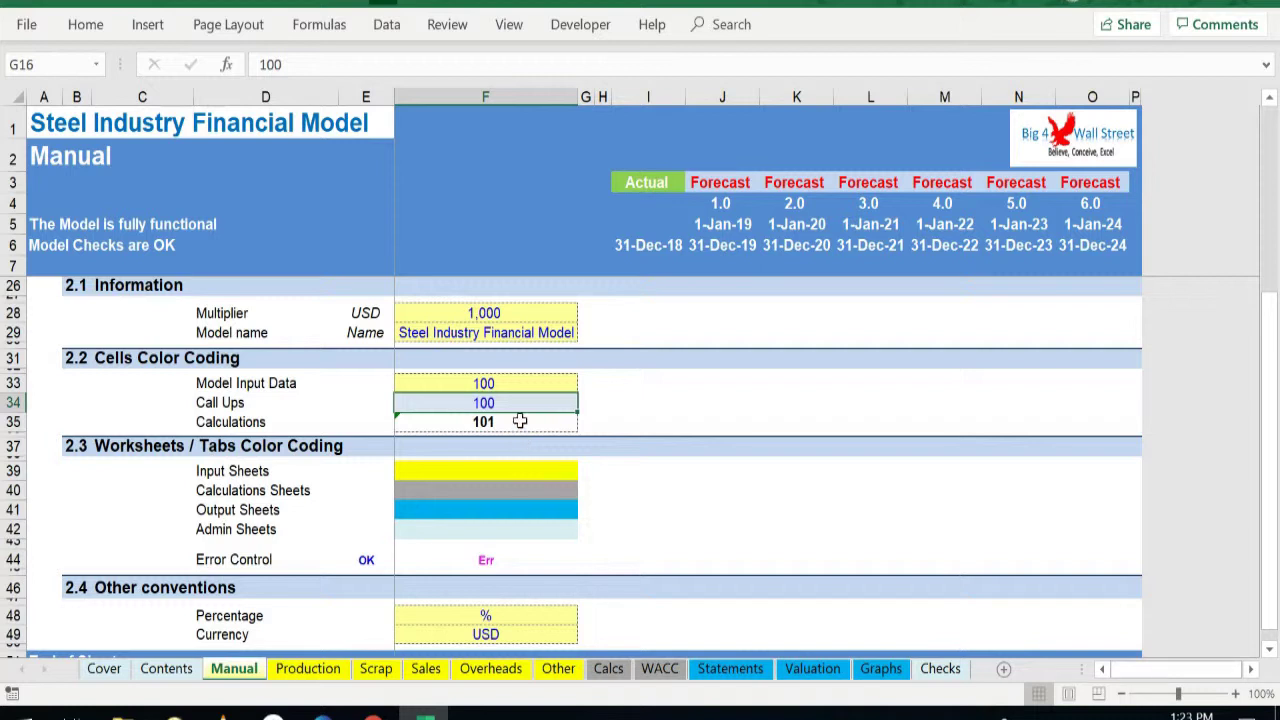
left_click(518, 421)
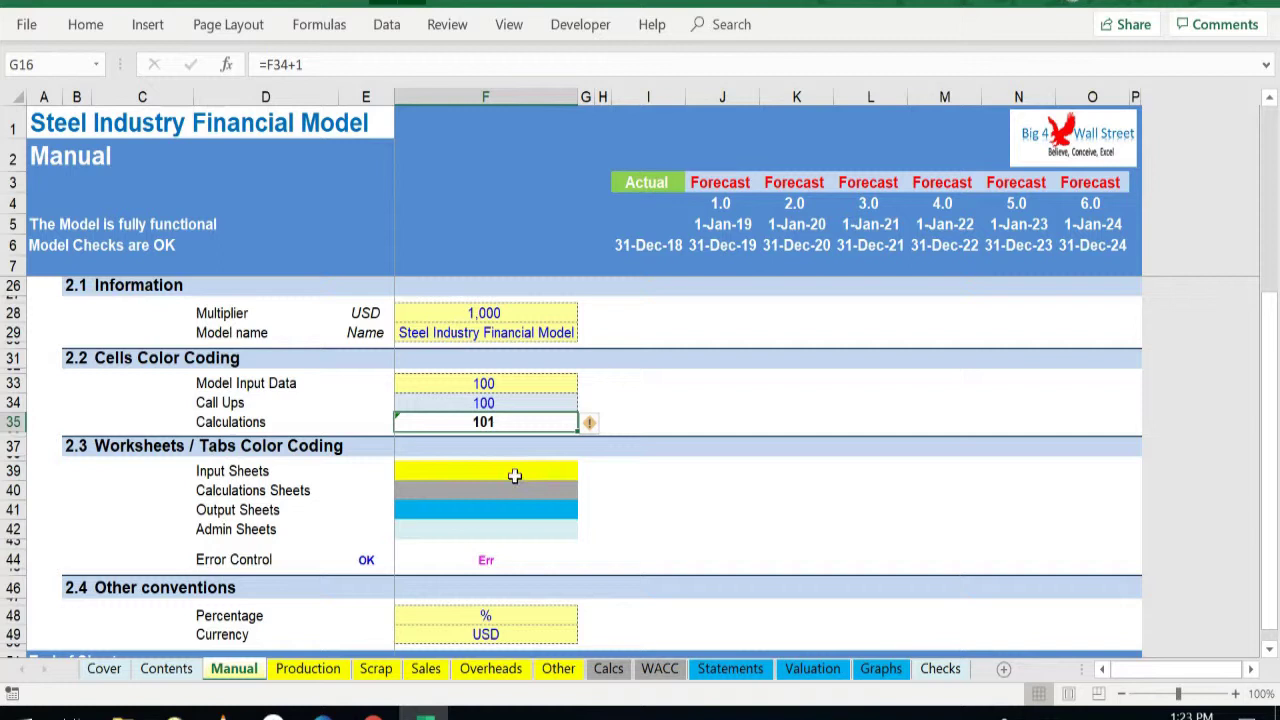
Examine the tab colours for input, calculations, output and admin sheets under Worksheets / Tabs Color Coding
left_click(514, 475)
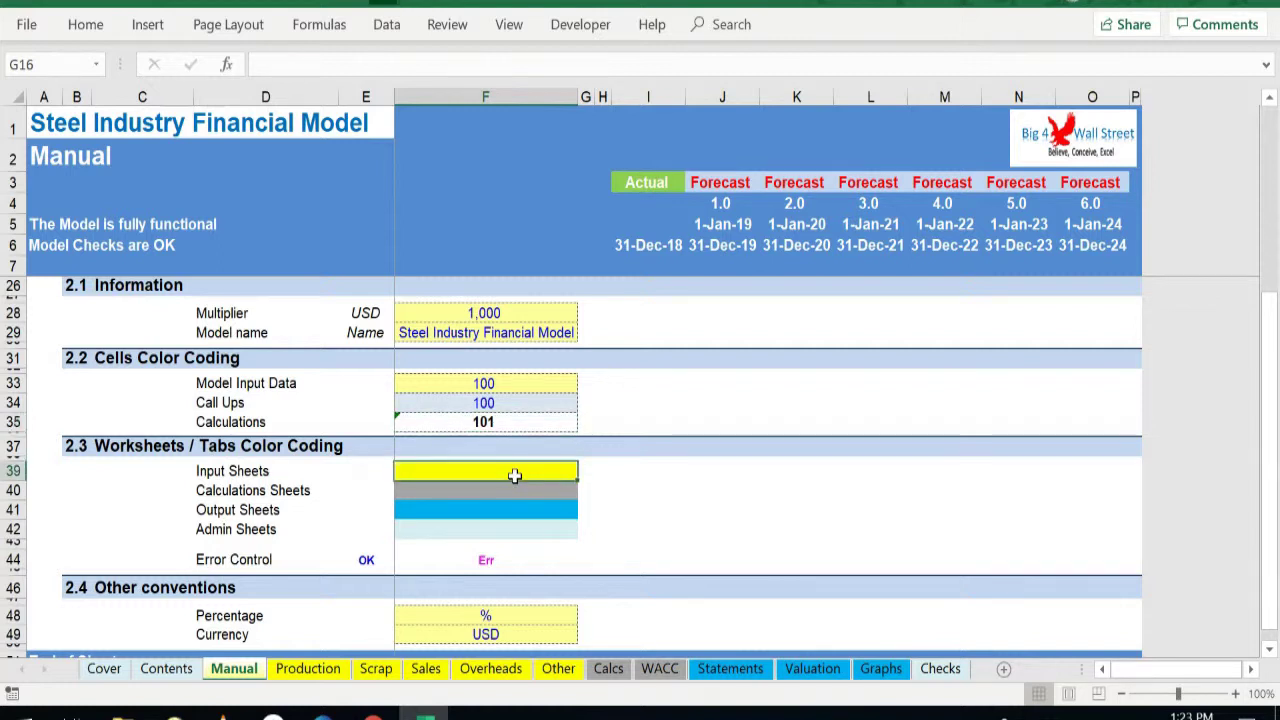
left_click(516, 487)
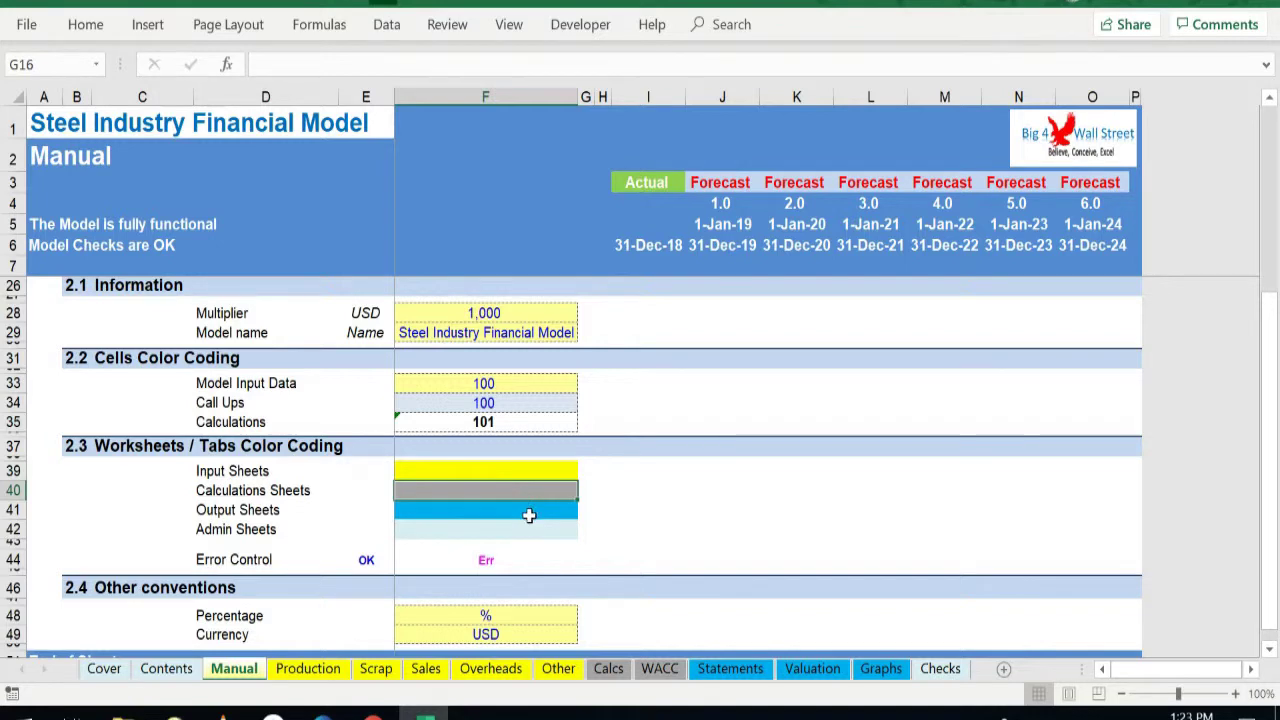
left_click(529, 514)
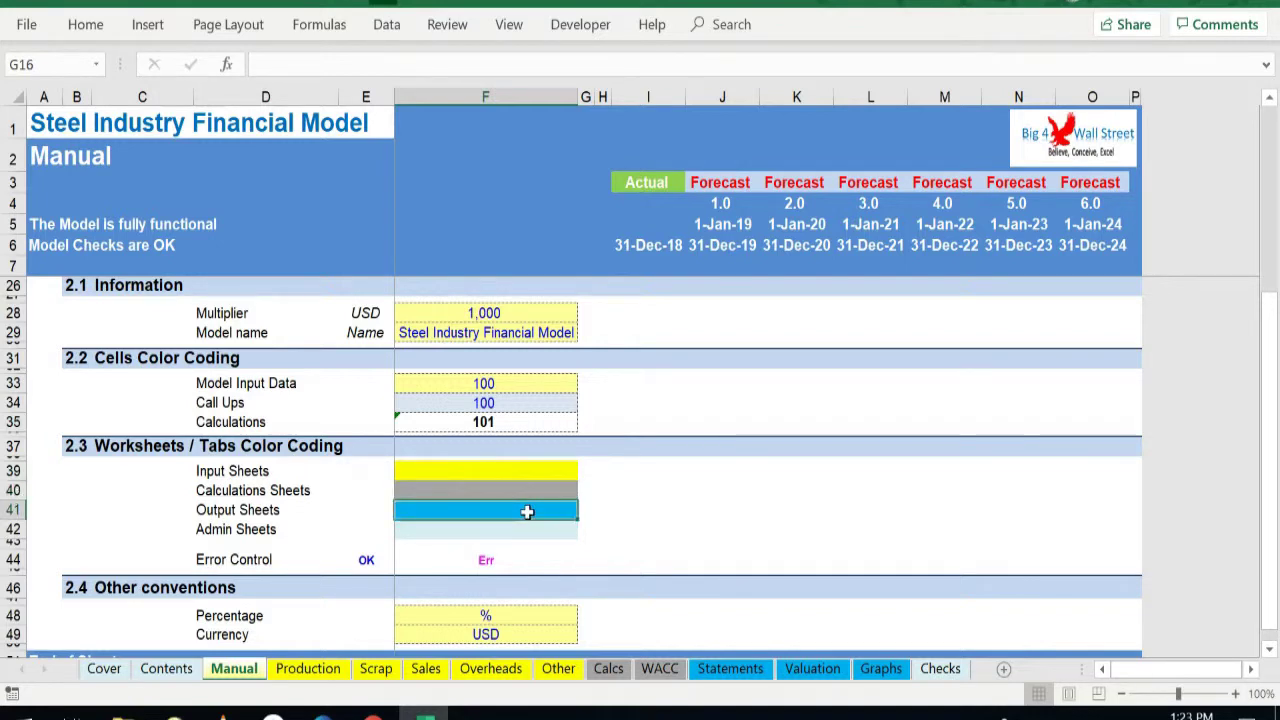
left_click(521, 528)
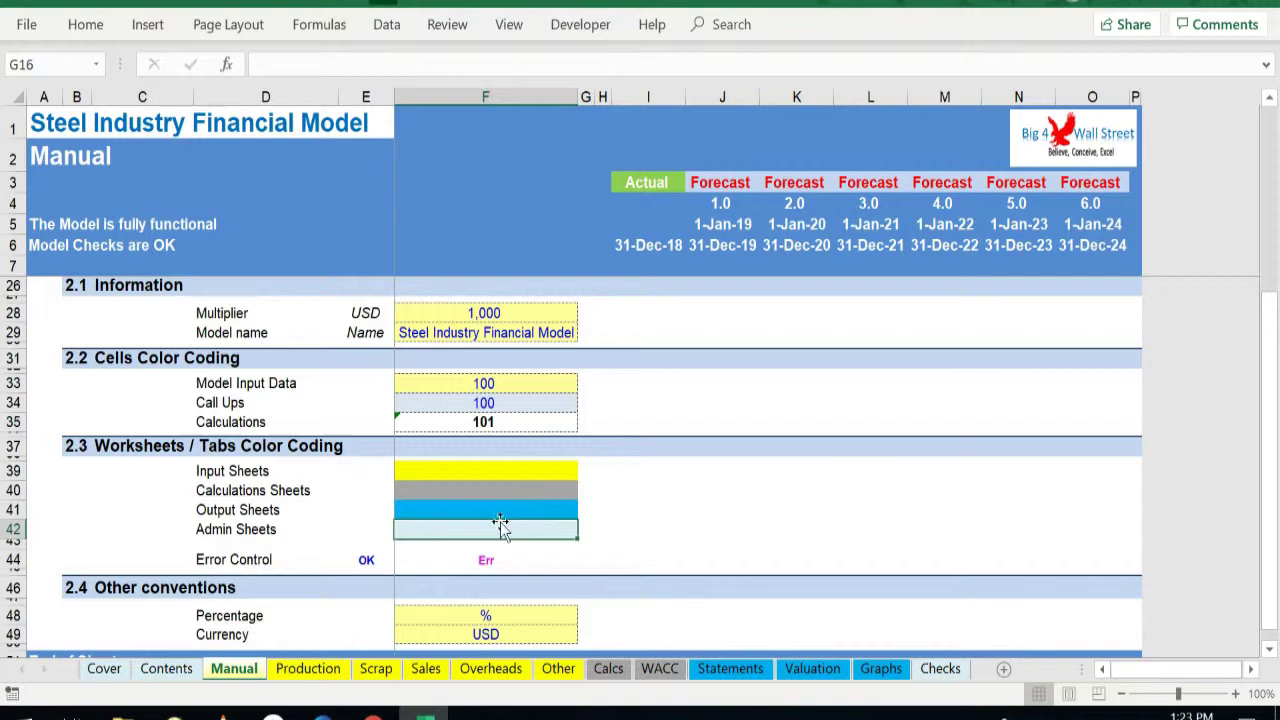
scroll(498, 522, "up", 6)
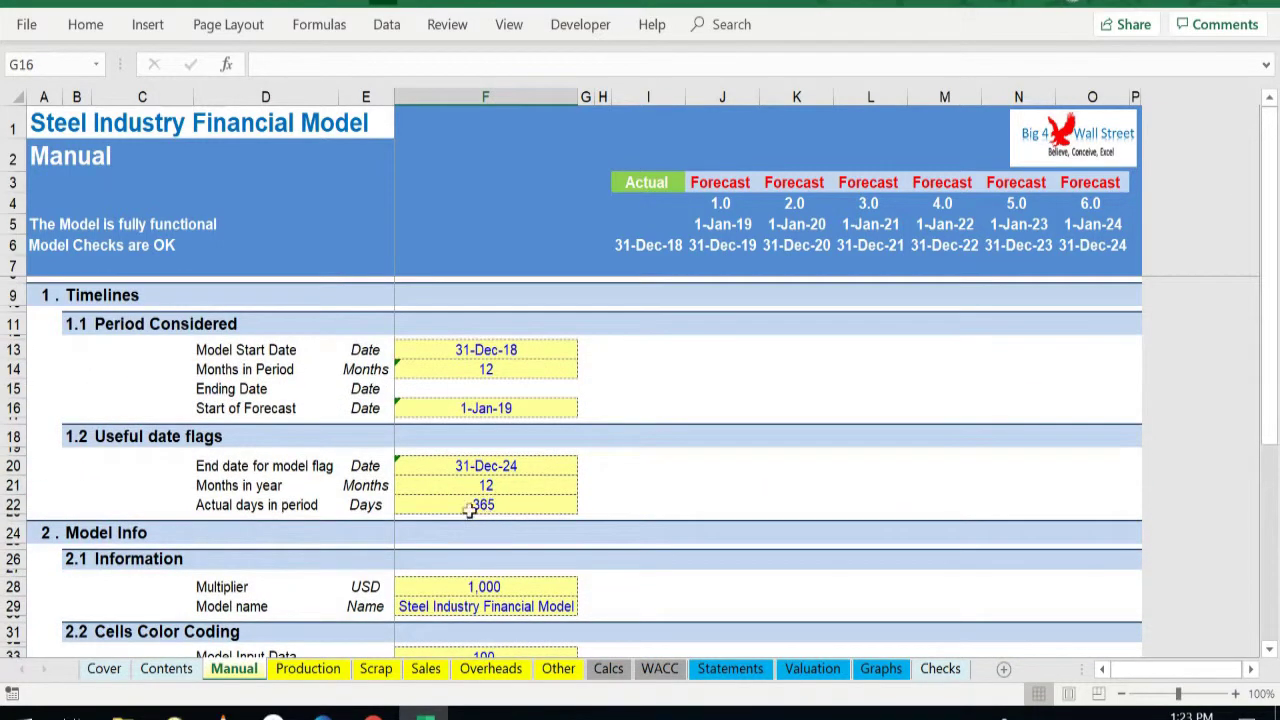
Open the Production sheet and inspect the melt shop's annual operating weeks, days per week and hours per day
left_click(300, 669)
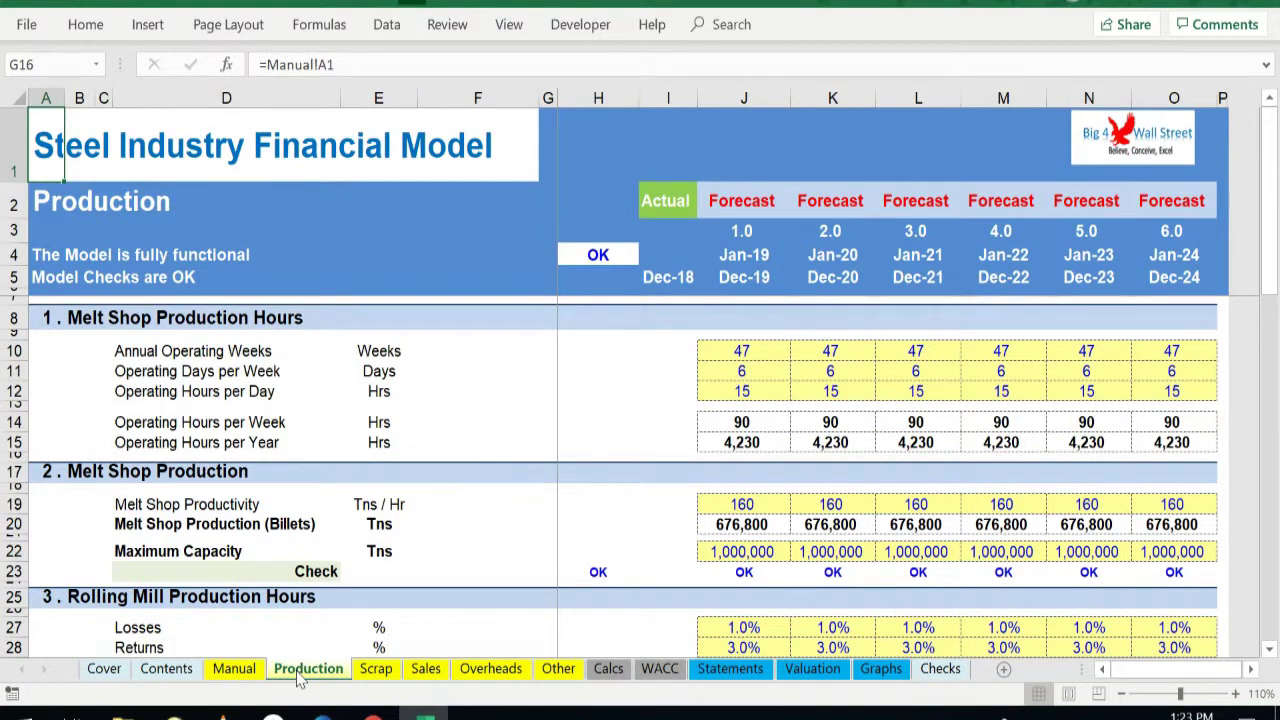
left_click(16, 351)
left_click(14, 371)
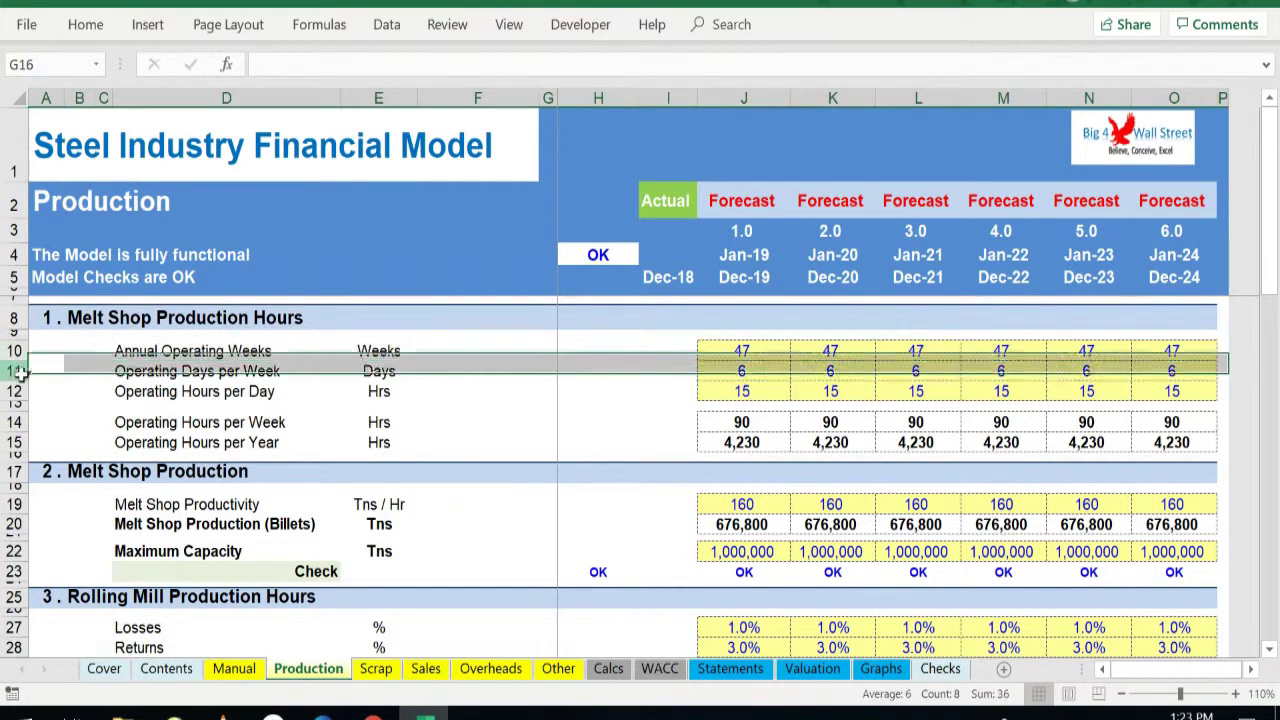
left_click(14, 391)
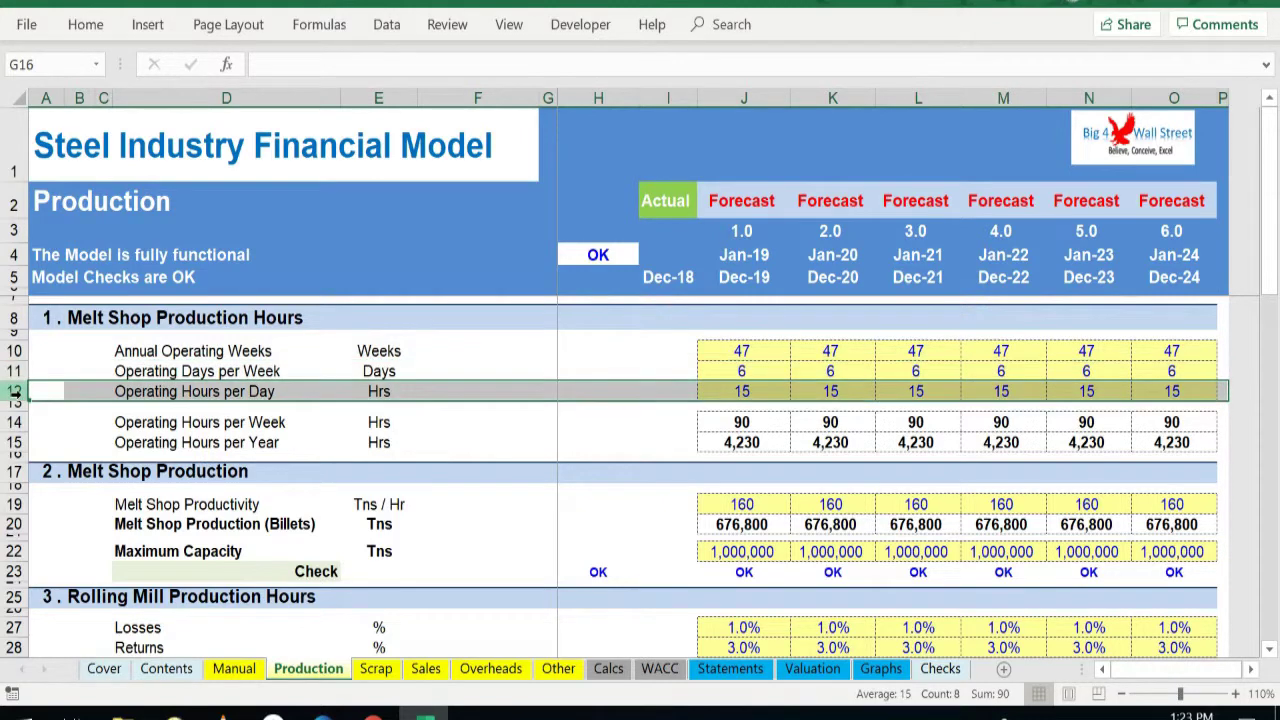
left_click(240, 393)
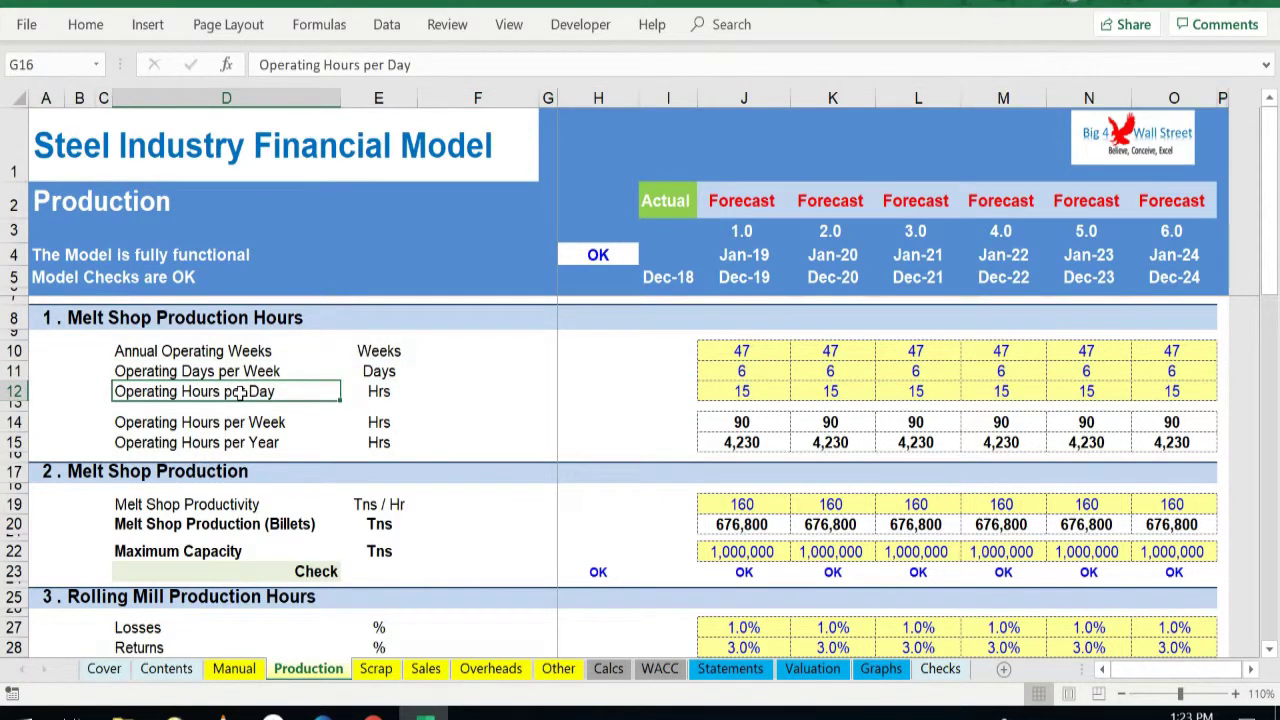
Inspect the Melt Shop Productivity and Rolling Mill Productivity rows of the Production sheet
scroll(240, 393, "down", 3)
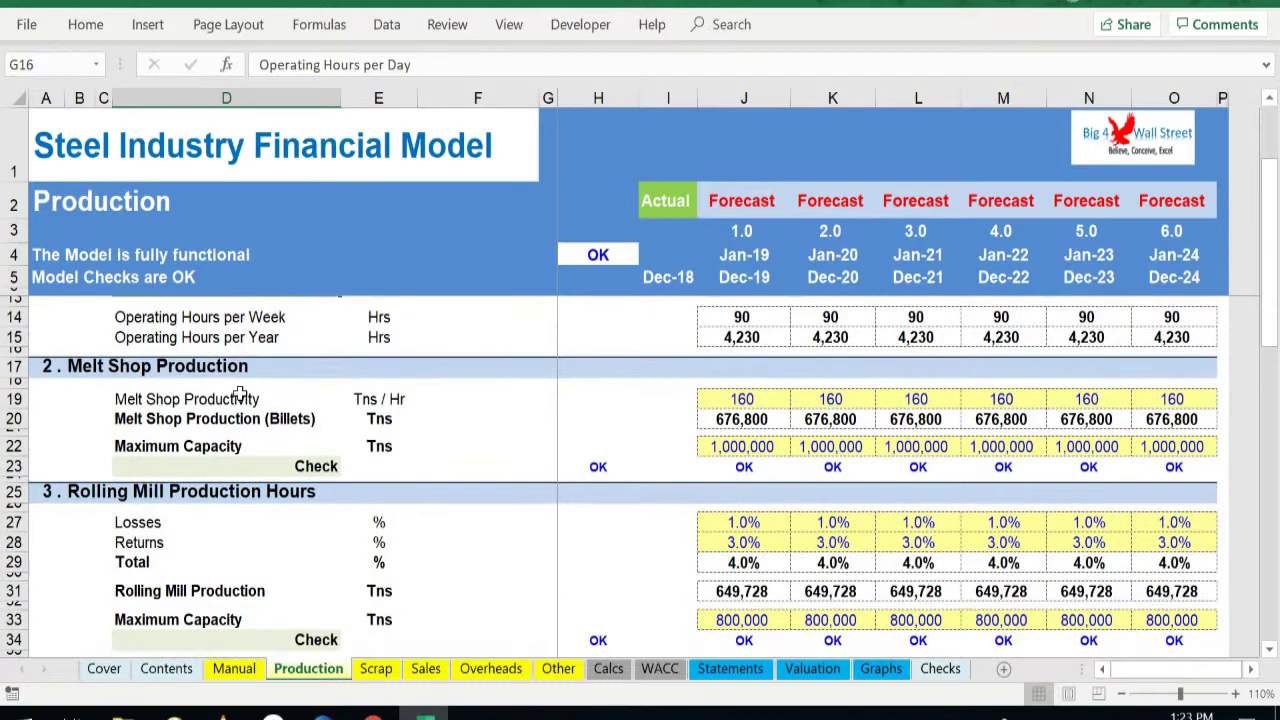
left_click(14, 348)
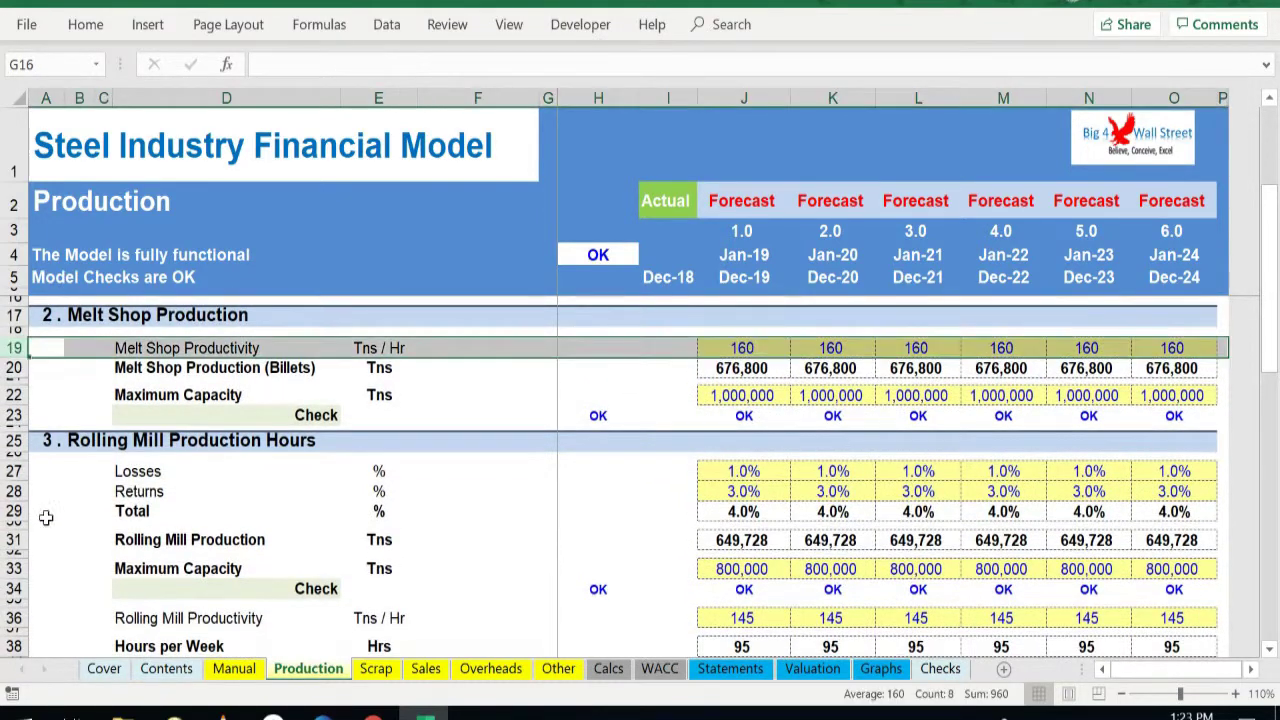
scroll(41, 535, "down", 1)
left_click(14, 547)
left_click(14, 576)
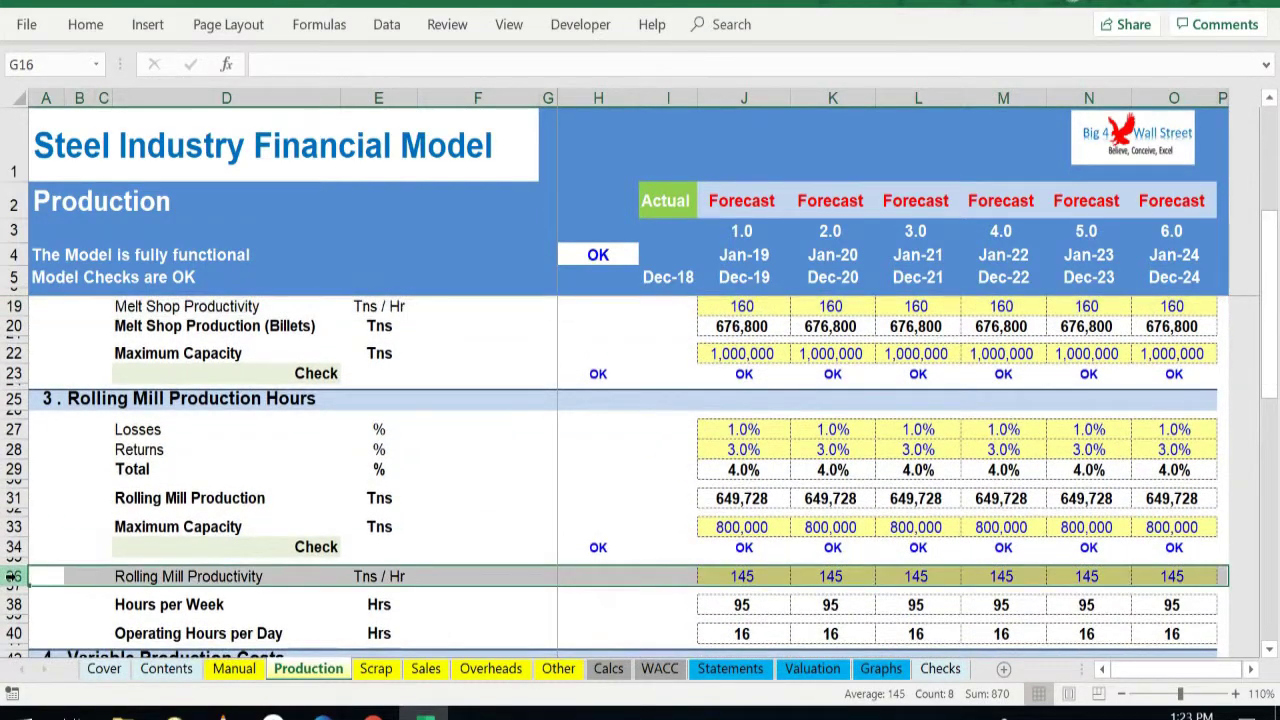
Inspect the rolling mill's losses and returns rows and the Maximum Capacity rows of the melt shop and rolling mill
left_click(14, 428)
left_click(14, 449)
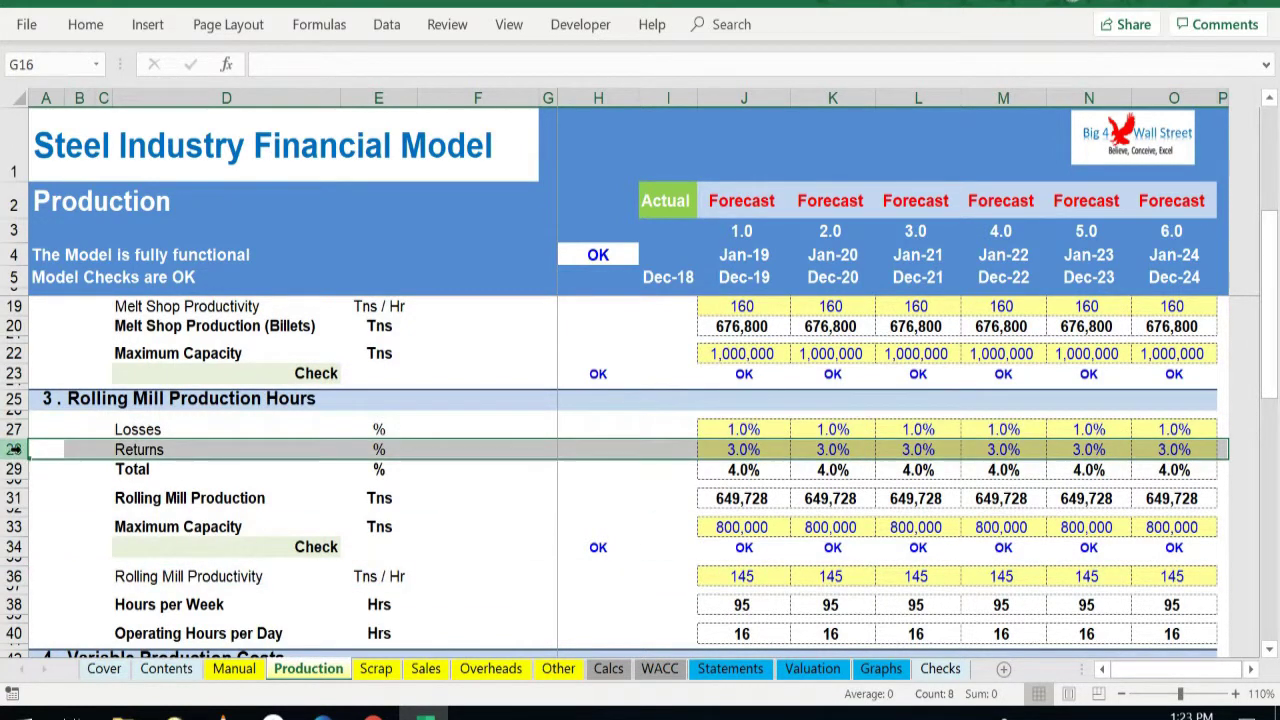
left_click(183, 450)
left_click(15, 353)
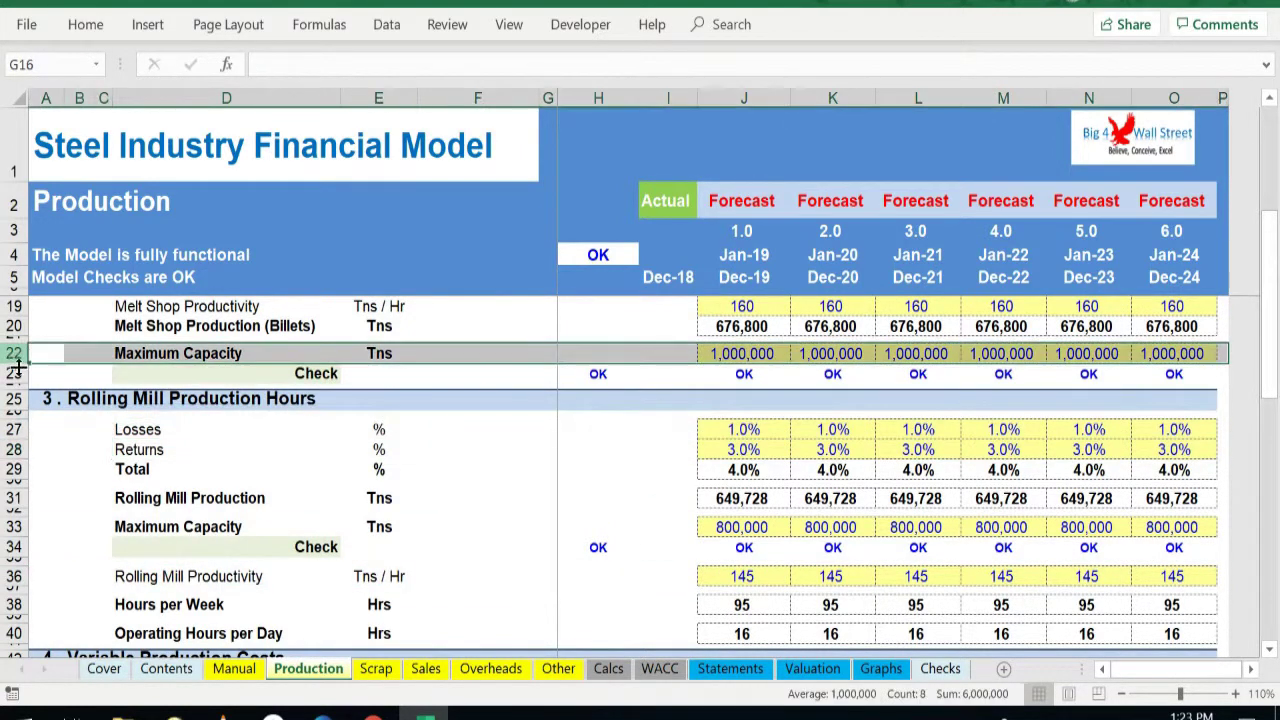
left_click(14, 527)
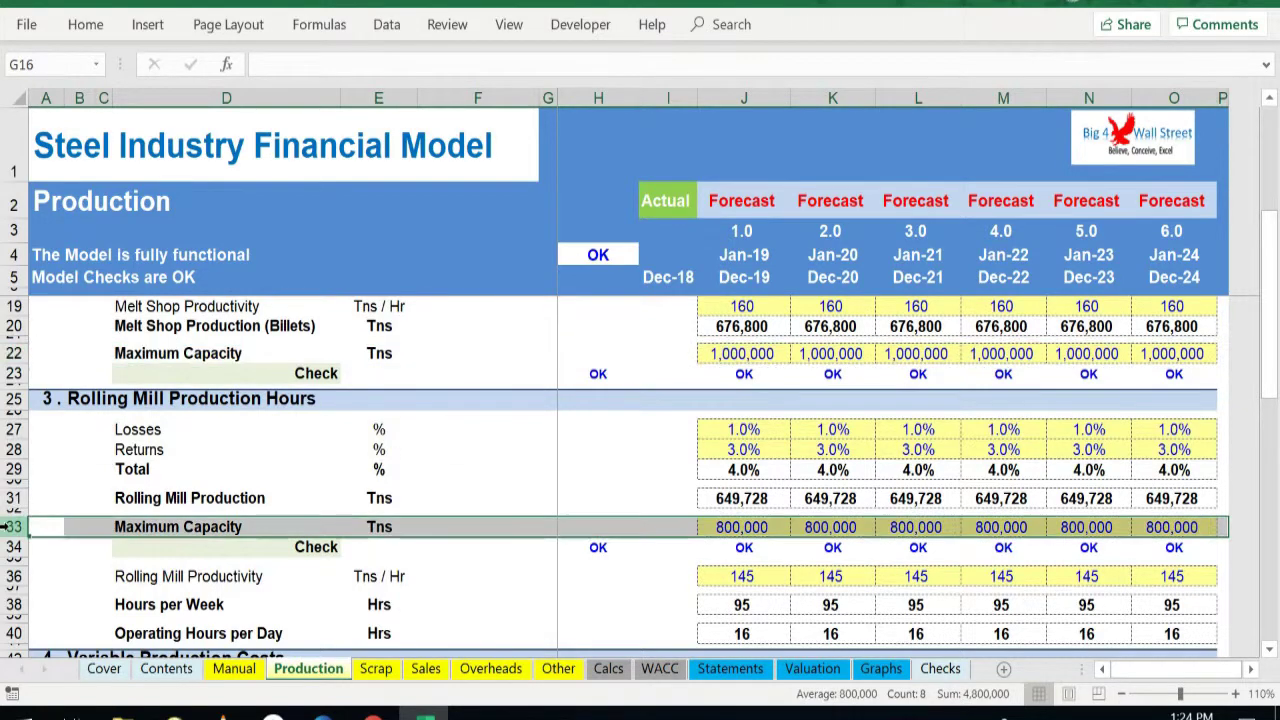
left_click(187, 529)
Inspect the energy cost, energy consumption and other variable cost inputs under Variable Production Costs
scroll(187, 529, "down", 7)
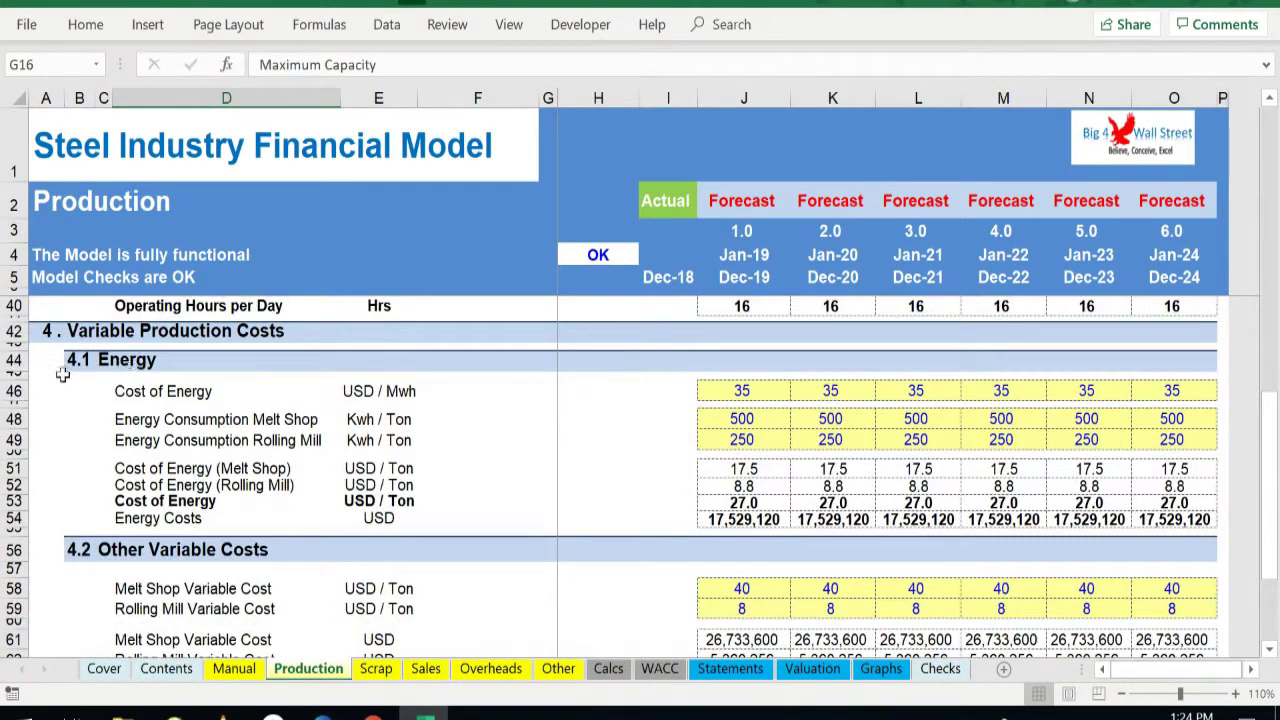
left_click(12, 391)
left_click_drag(14, 419, 14, 441)
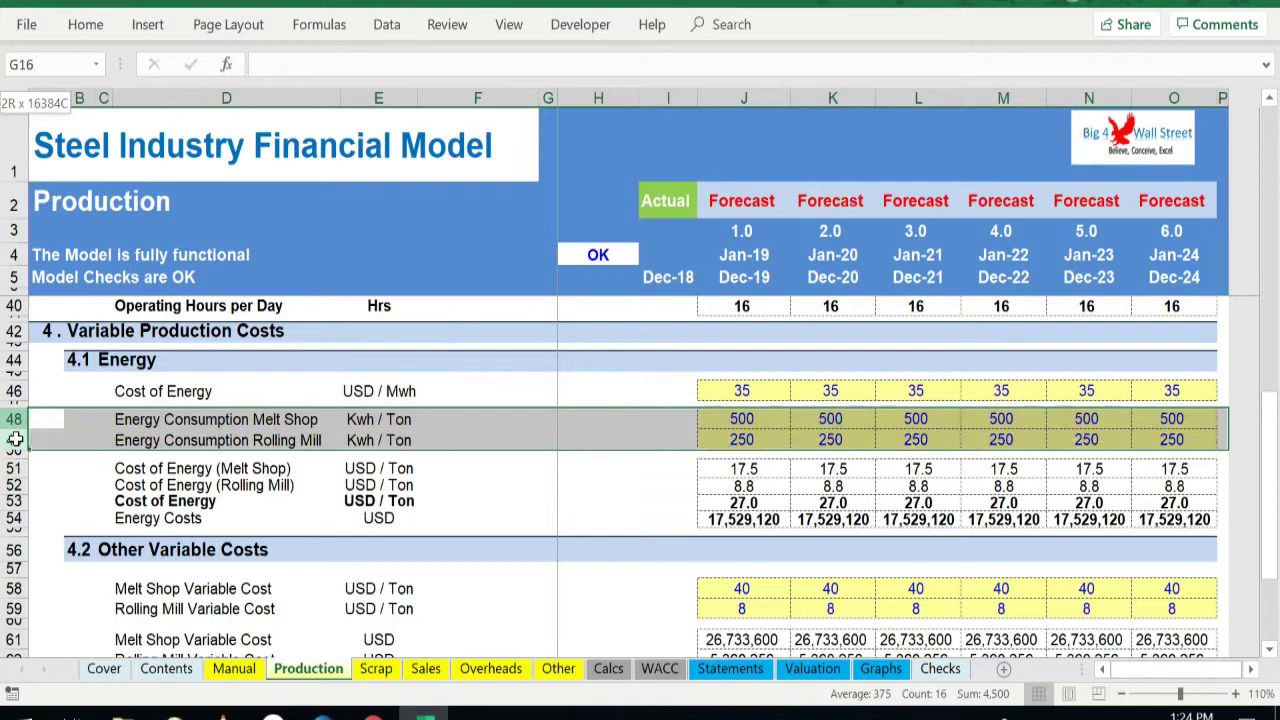
left_click(310, 440)
scroll(300, 450, "down", 3)
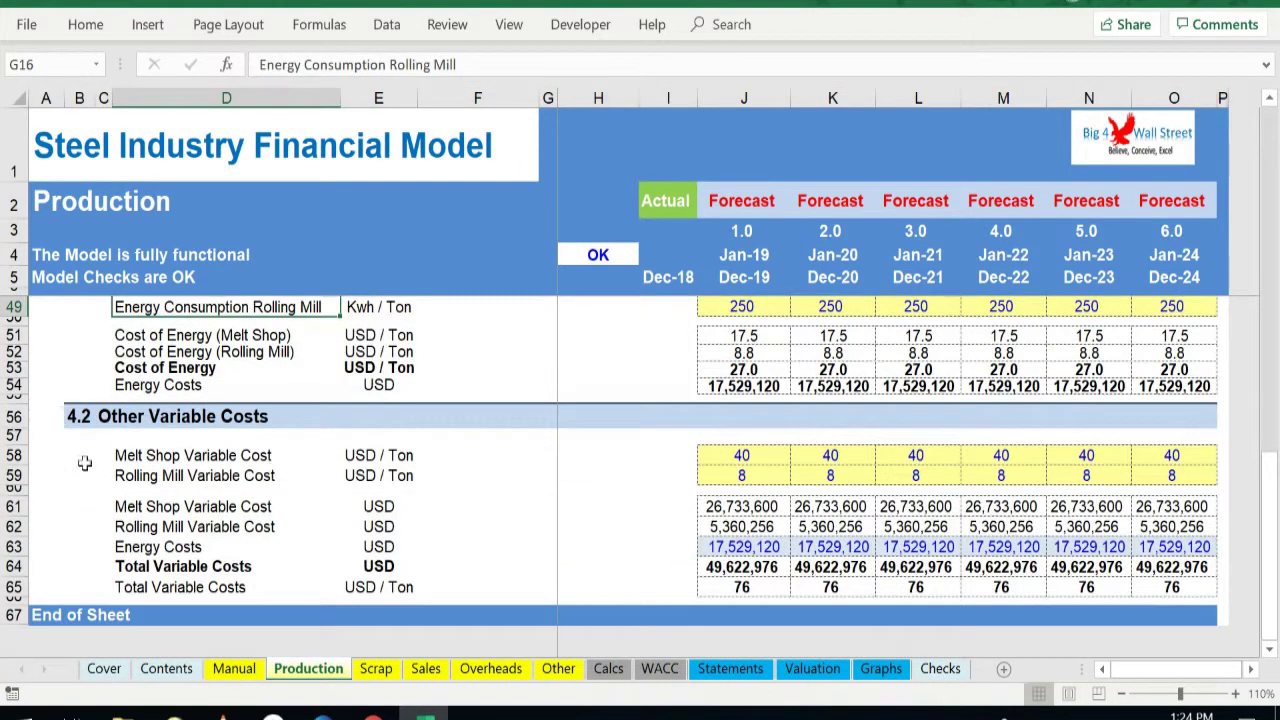
left_click_drag(8, 455, 12, 475)
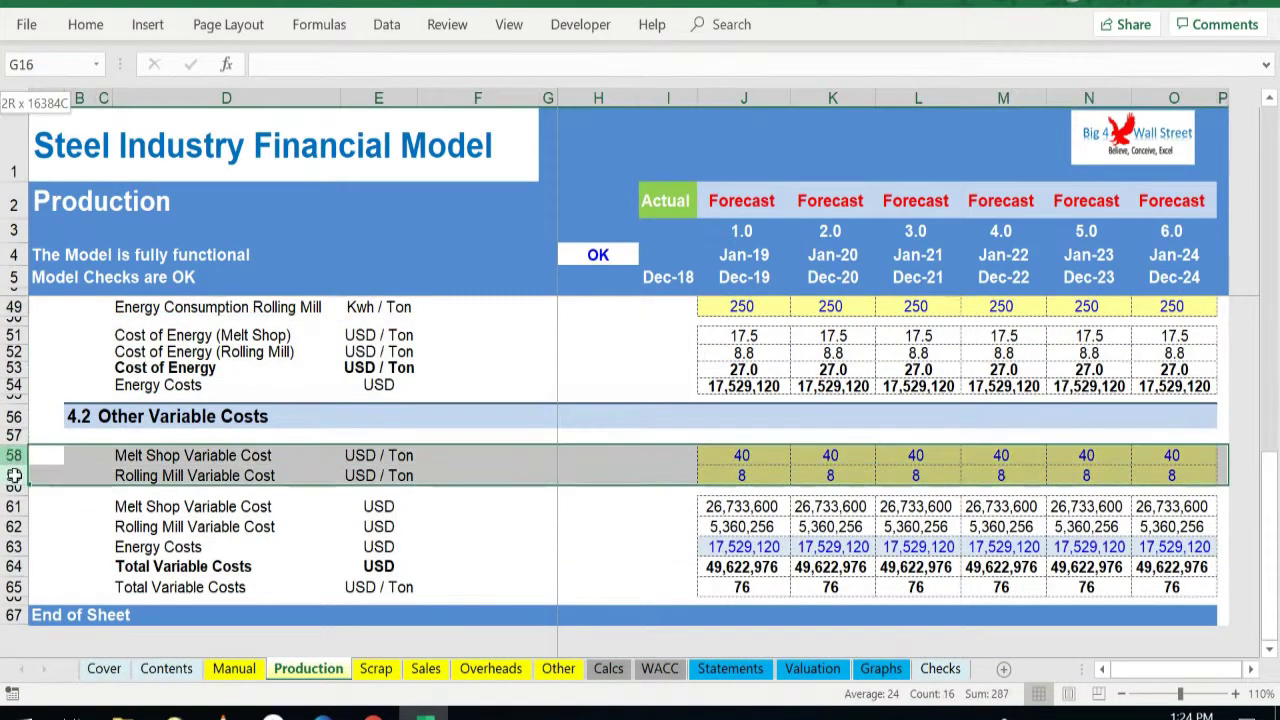
left_click(250, 457)
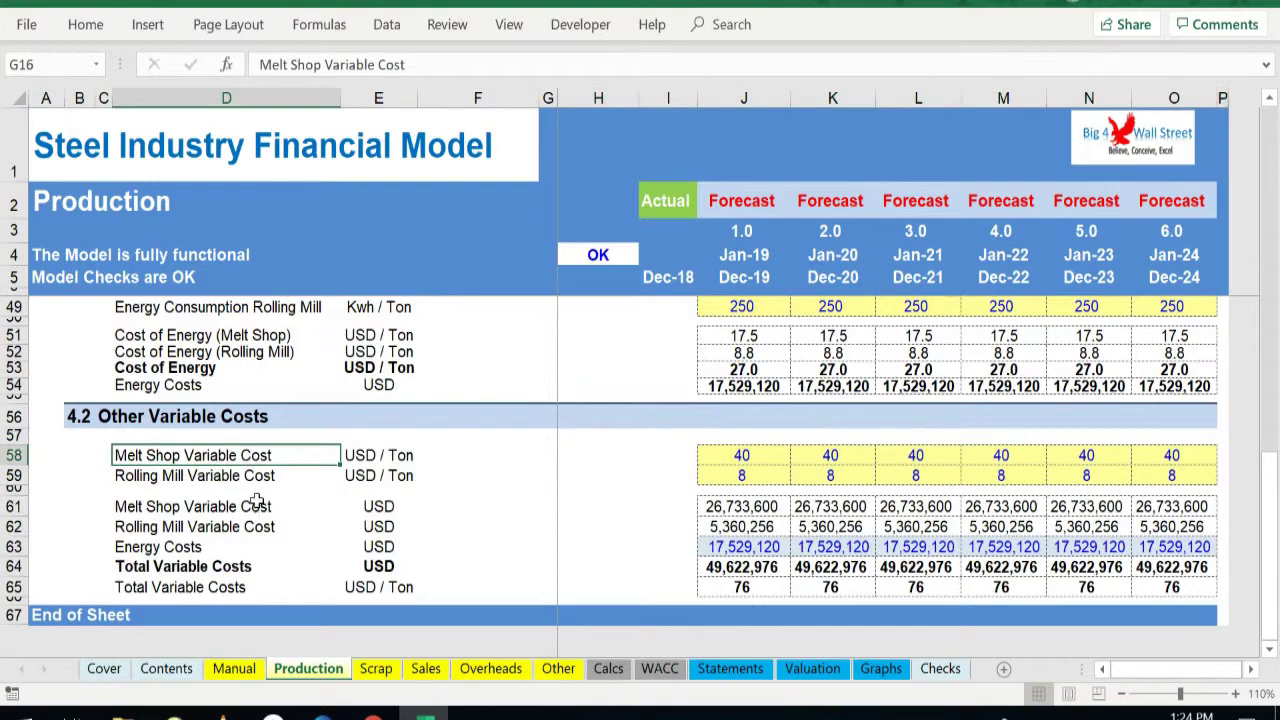
scroll(255, 477, "up", 12)
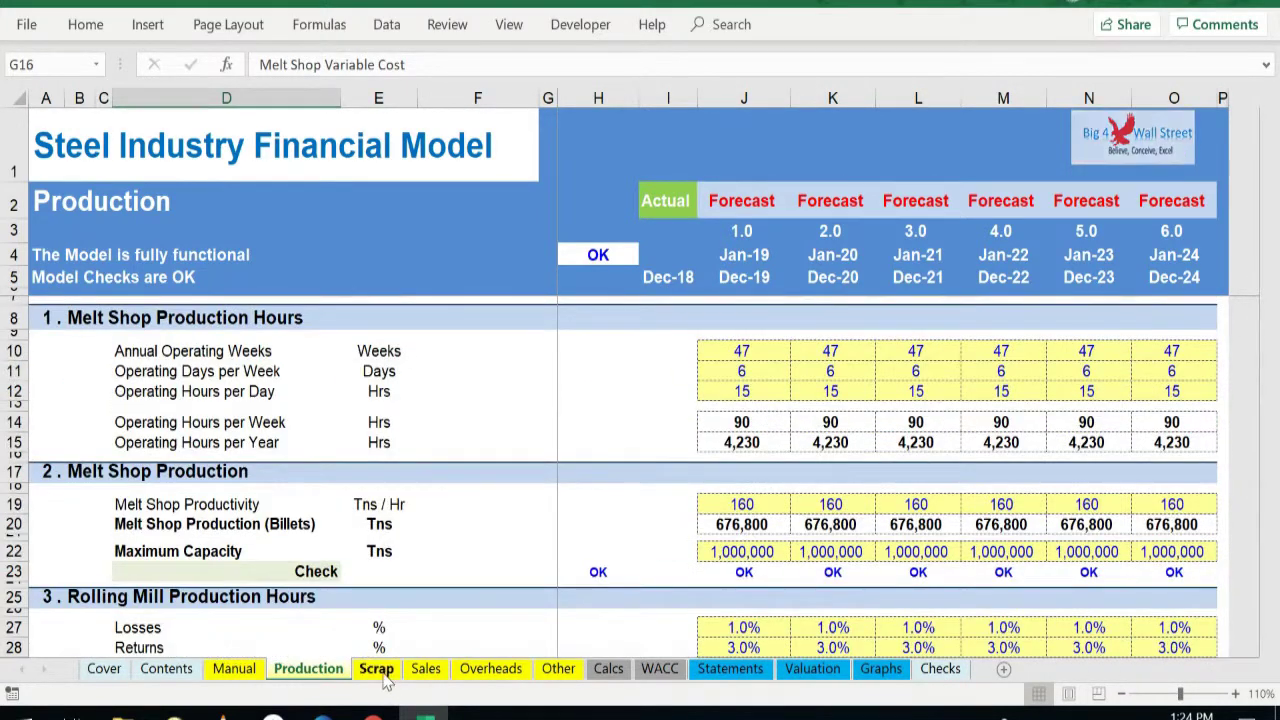
Open the Scrap sheet and inspect the Melt Shop Production, Scrap Losses and Scrap Needs rows under Scrap Needs
left_click(376, 668)
left_click(16, 373)
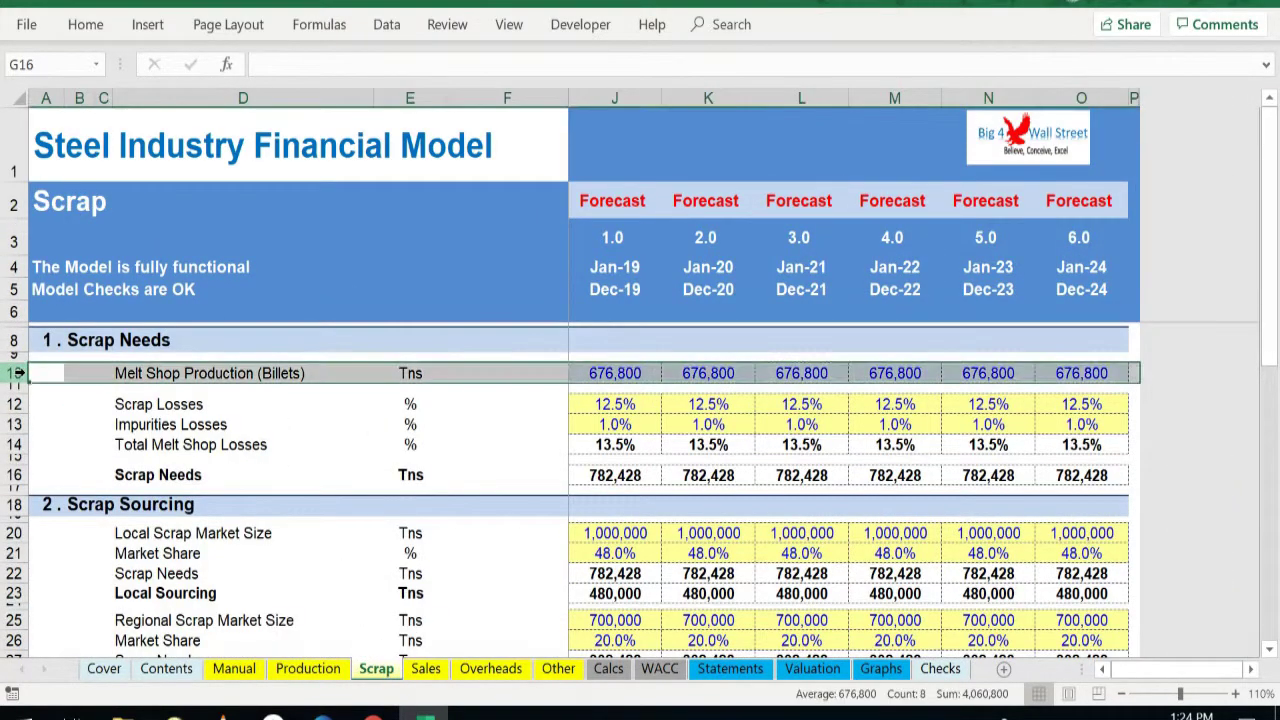
left_click(170, 402)
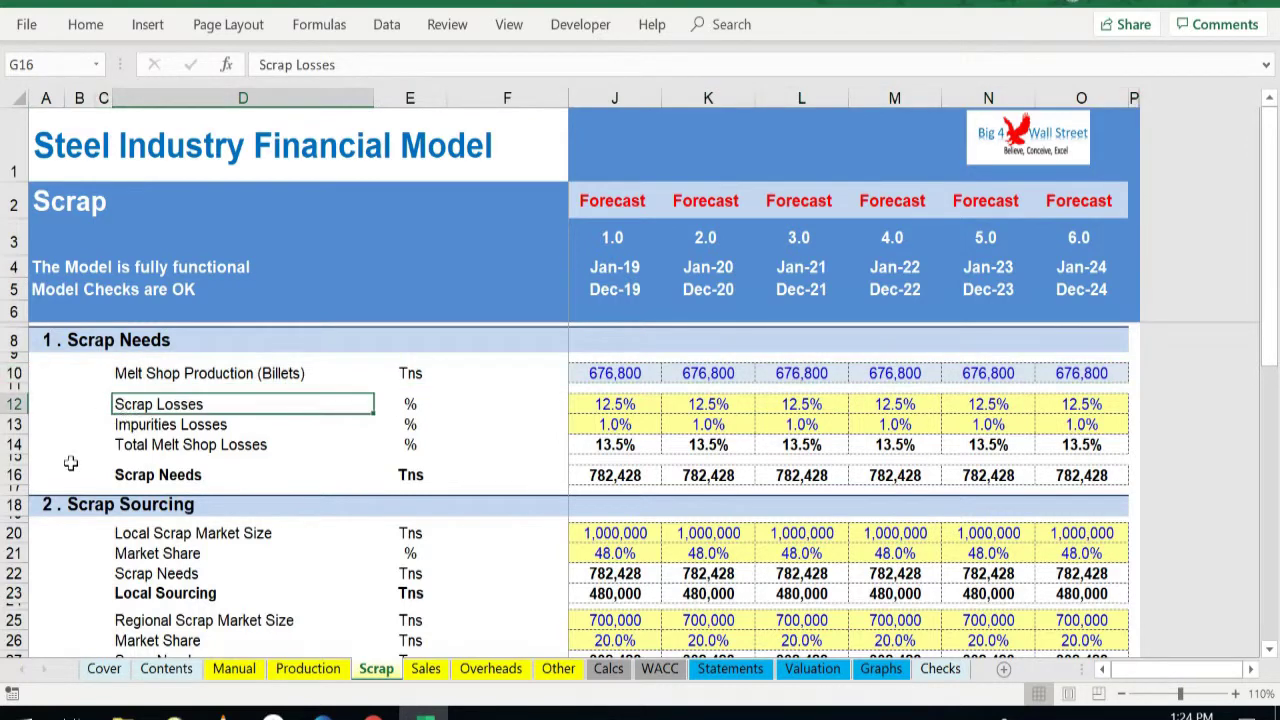
left_click(12, 475)
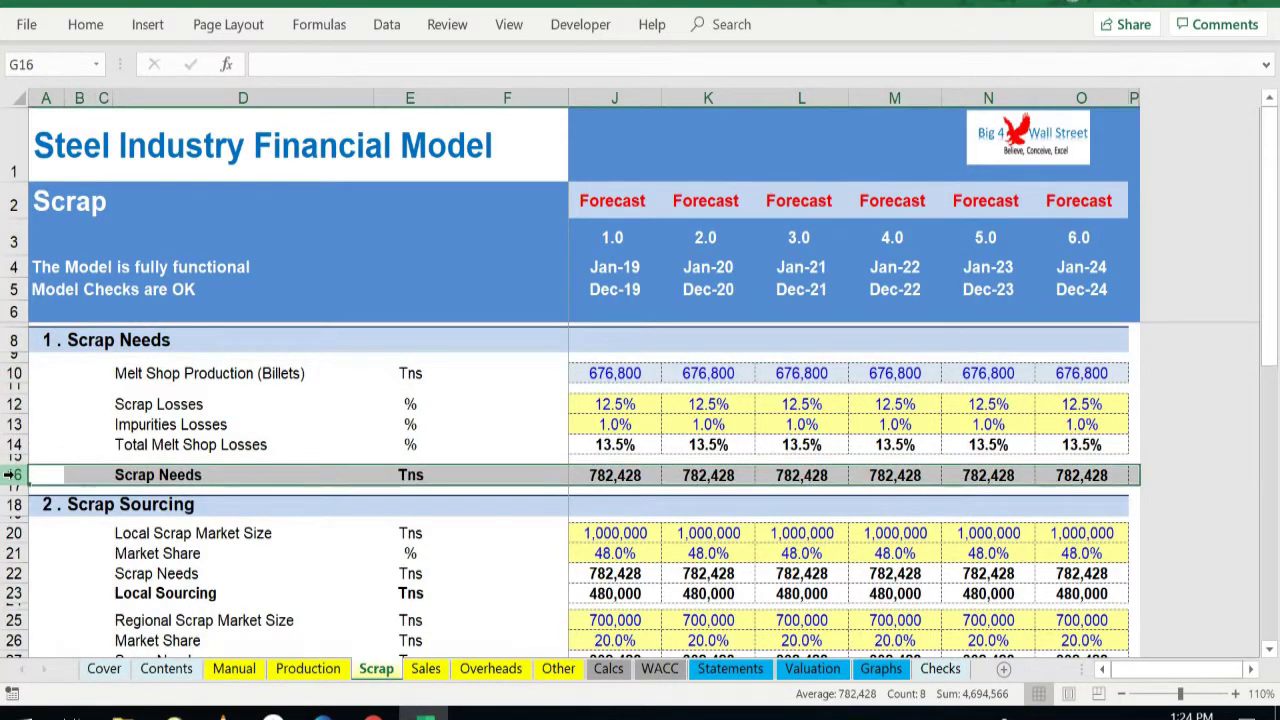
Inspect the local market size, regional market size and SPOT Market Sourcing rows under Scrap Sourcing
scroll(270, 430, "down", 4)
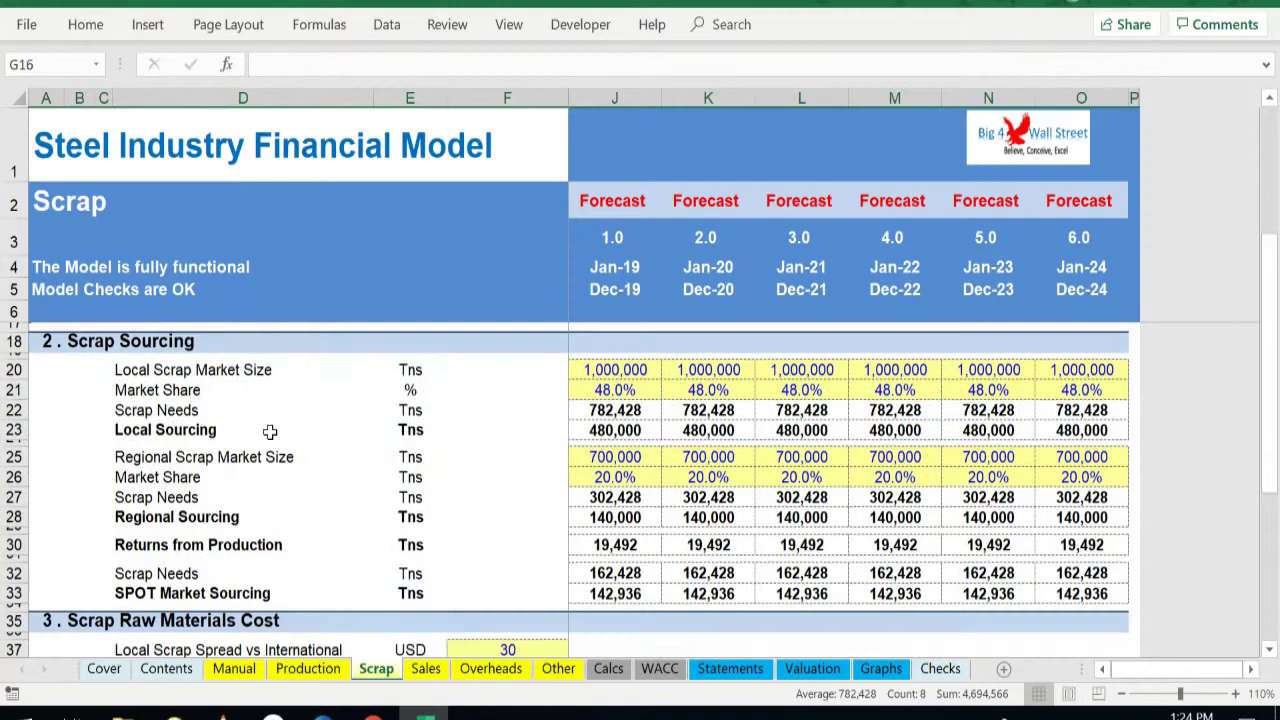
scroll(270, 430, "up", 1)
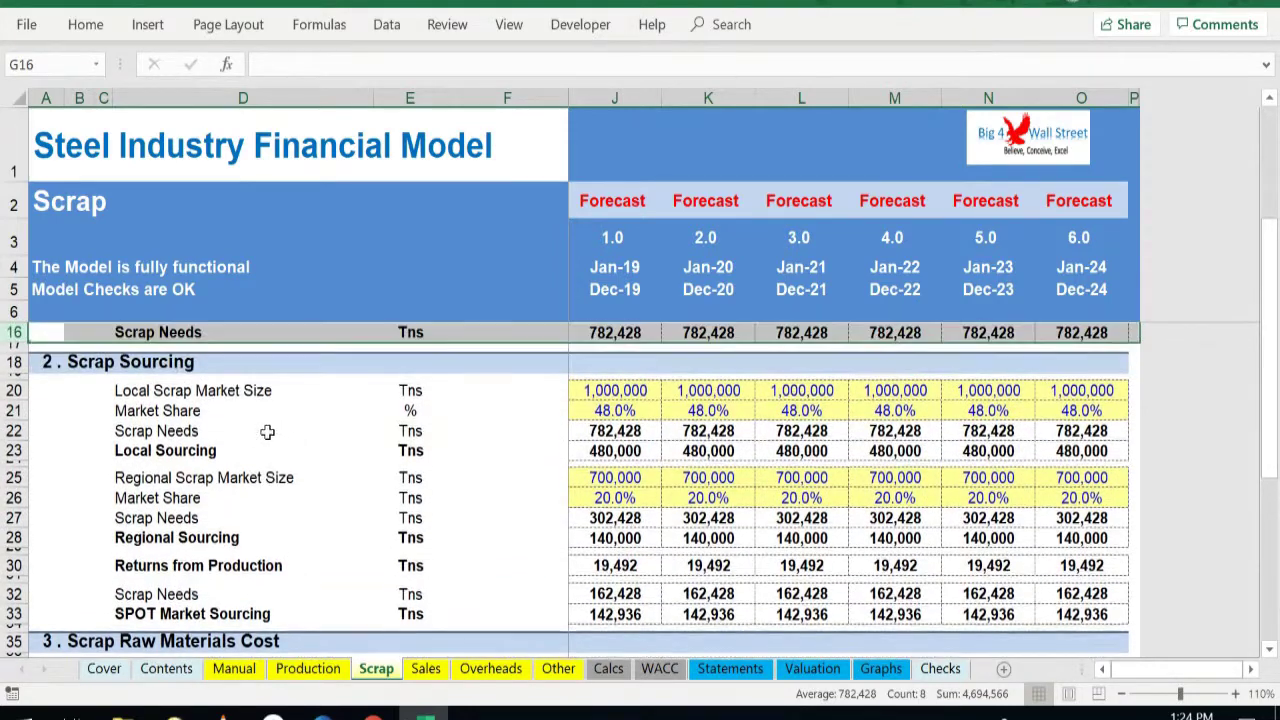
left_click(12, 390)
left_click(12, 477)
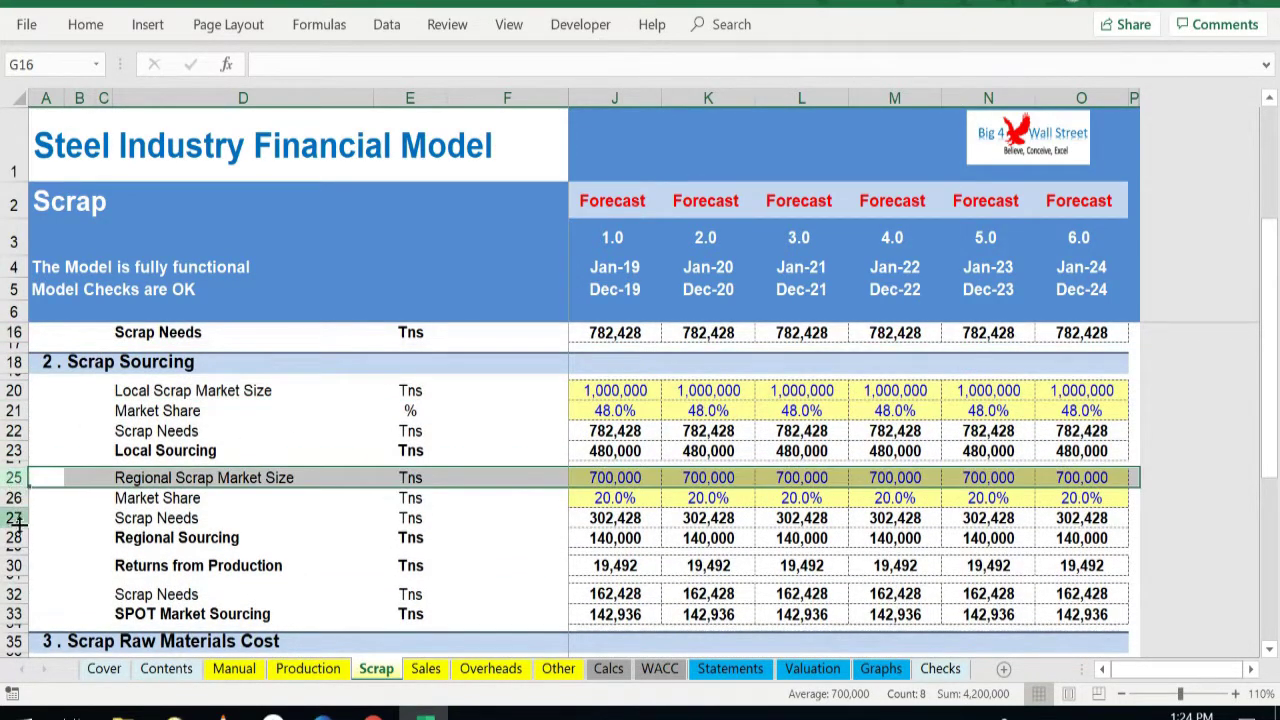
left_click(12, 613)
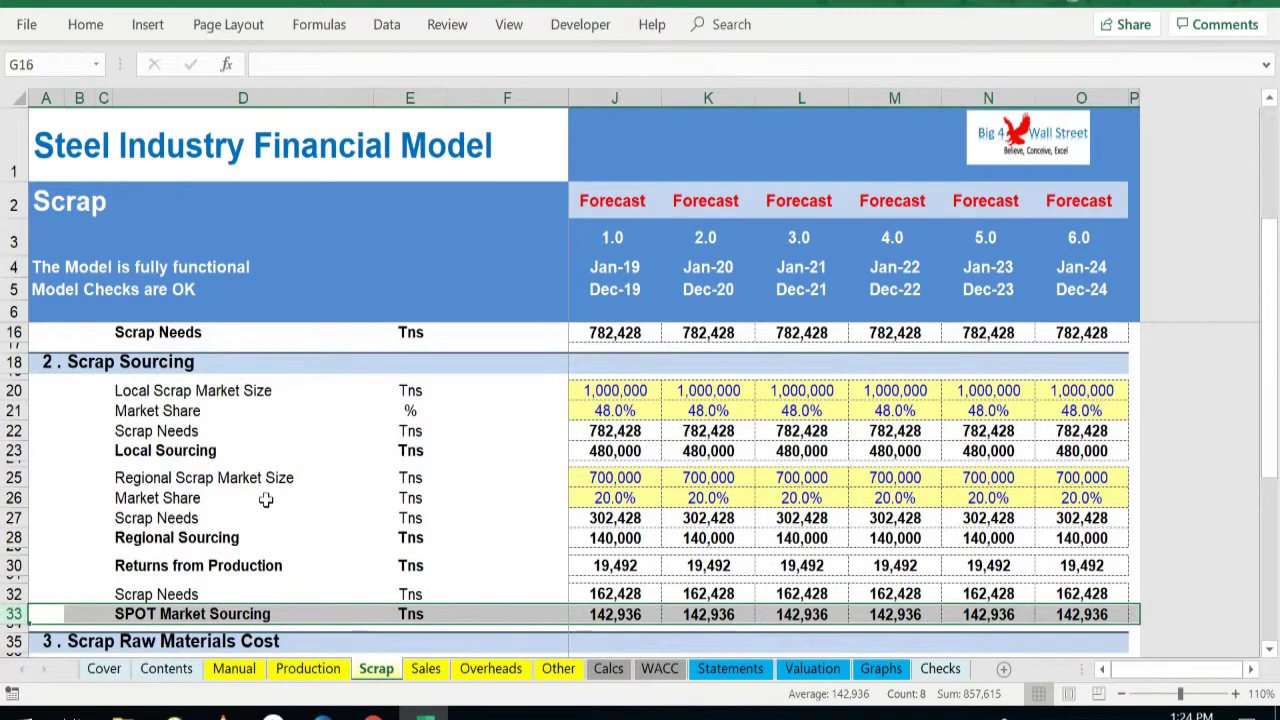
Inspect the scrap spreads, scrap prices and cost of returns under Scrap Raw Materials Cost, including the International Scrap Price
scroll(266, 500, "down", 3)
scroll(266, 500, "down", 1)
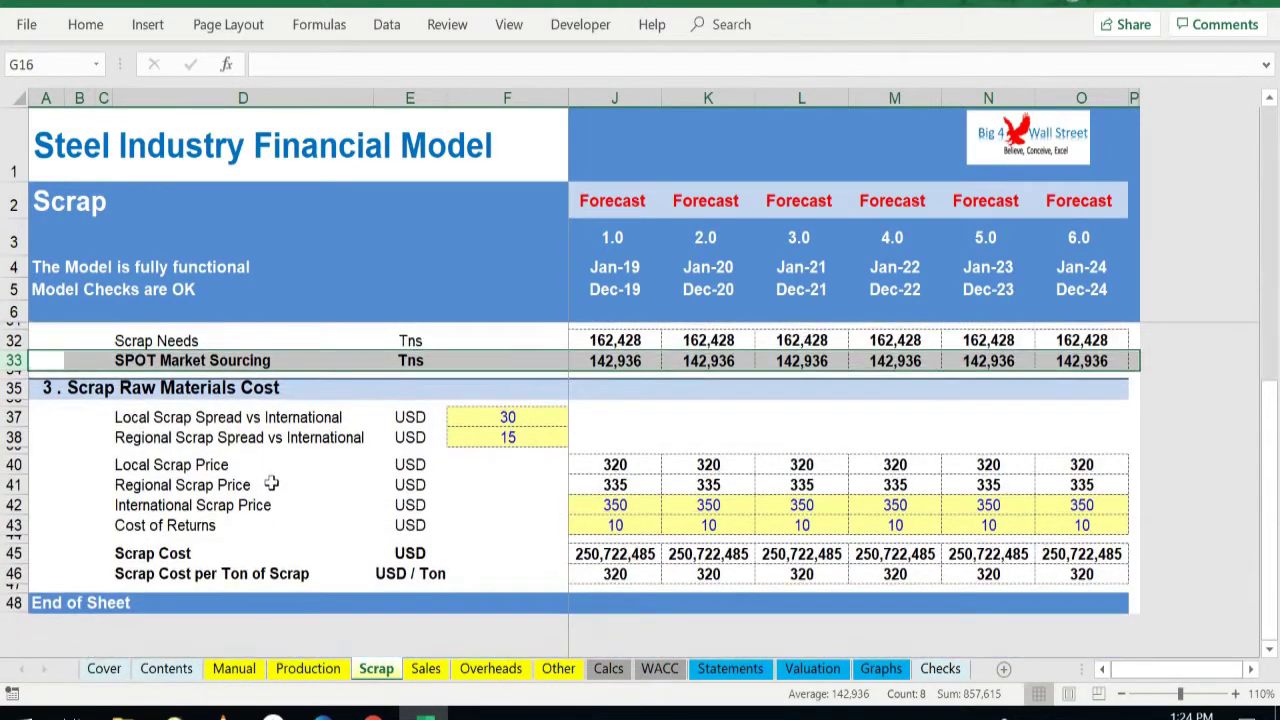
left_click(12, 412)
left_click_drag(12, 412, 18, 530)
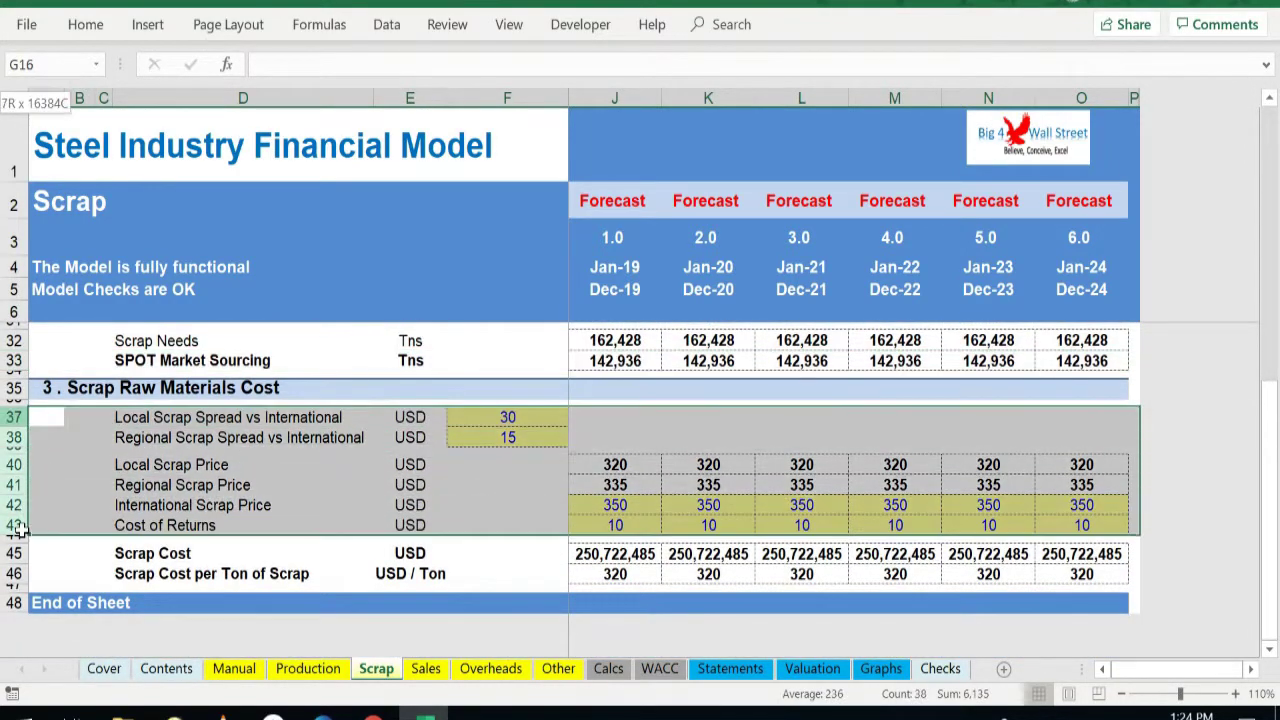
left_click(200, 505)
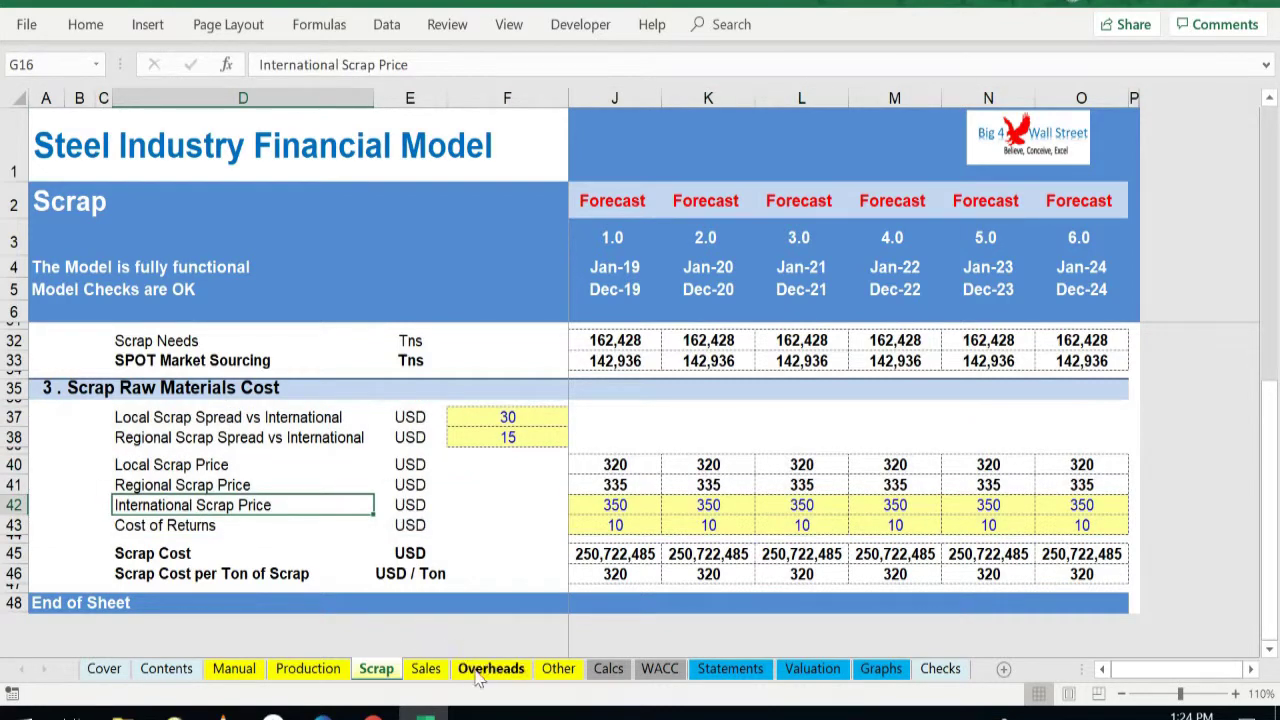
Open the Sales sheet and inspect the rolling mill production, local, regional and SPOT market rows under Sales Split per Market
left_click(425, 668)
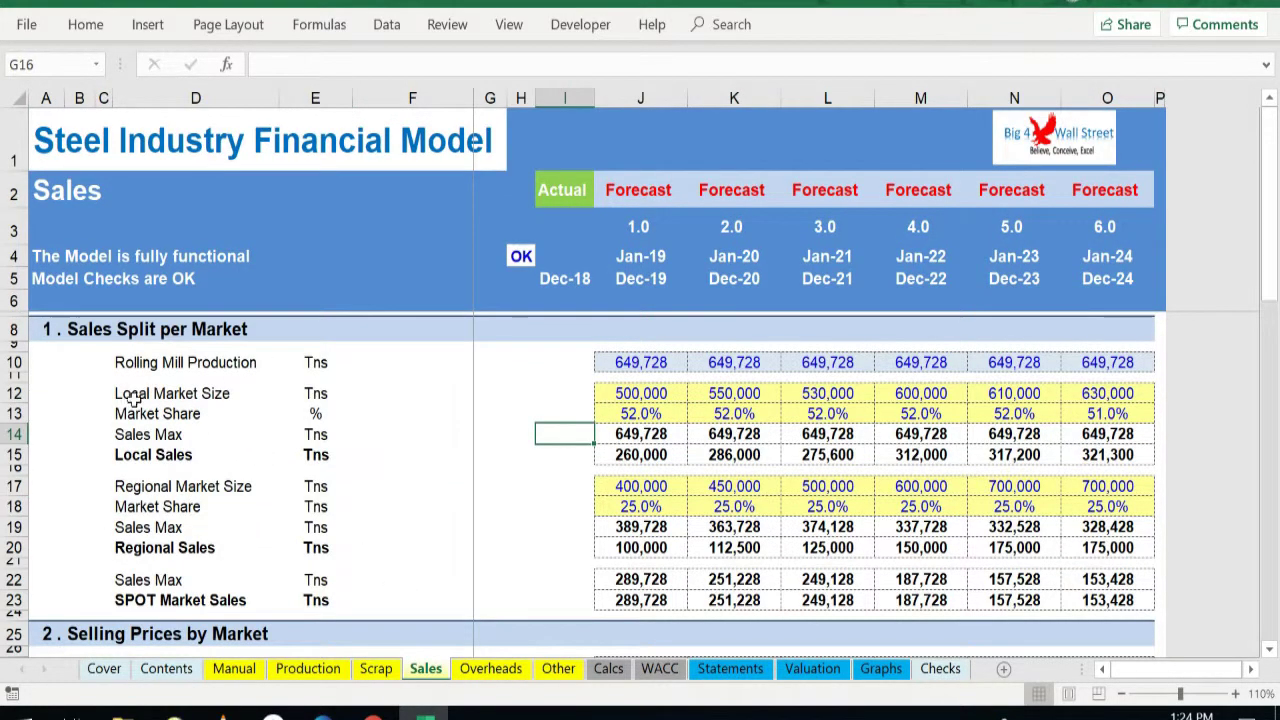
left_click(14, 362)
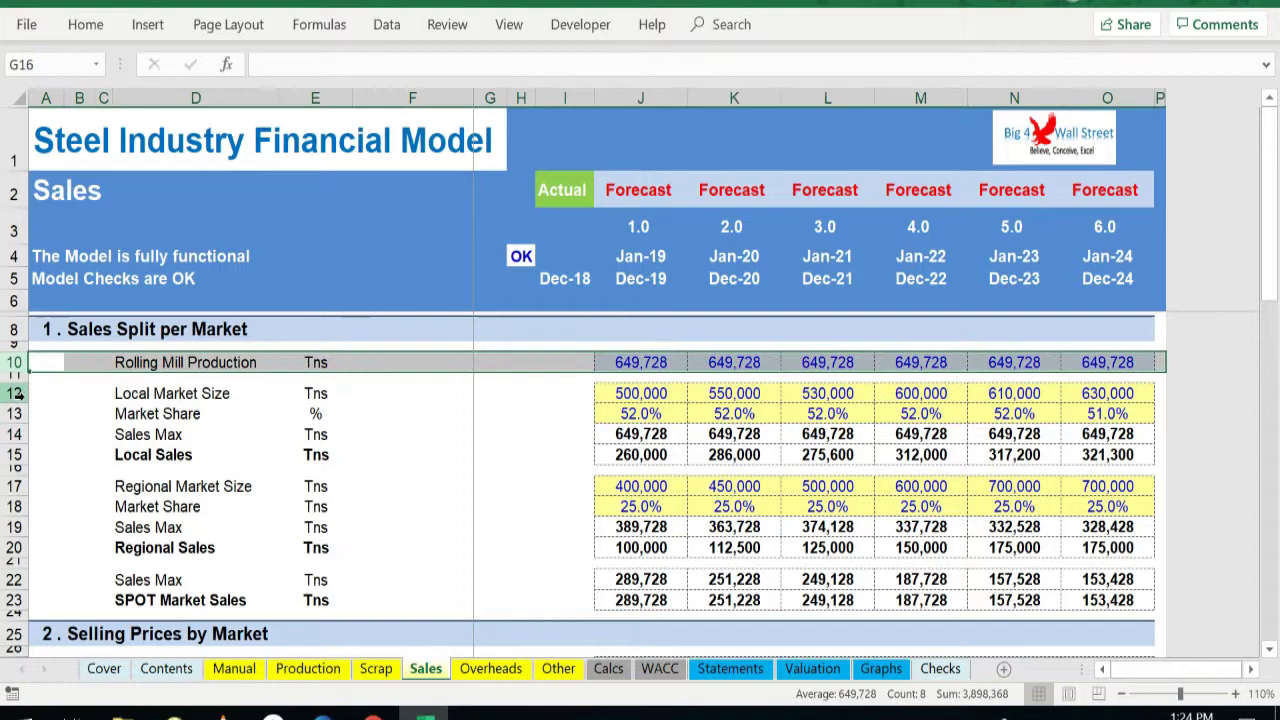
left_click(14, 393)
left_click(14, 486)
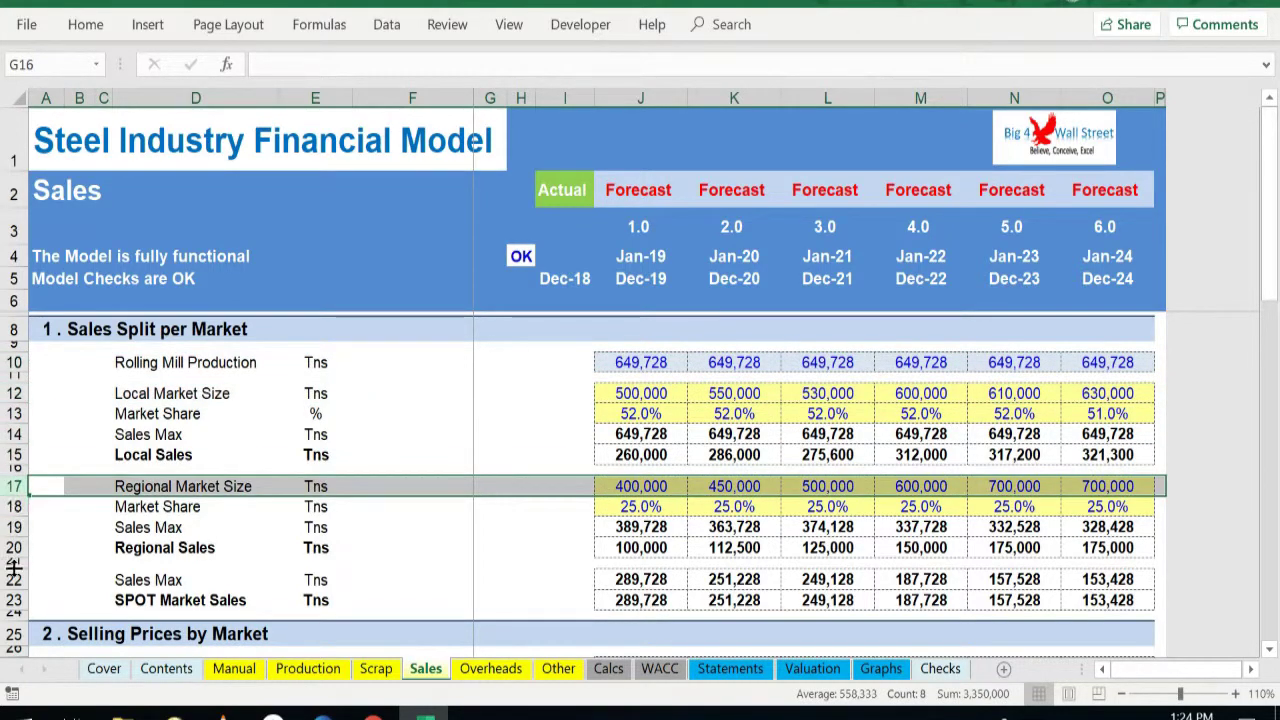
left_click(14, 600)
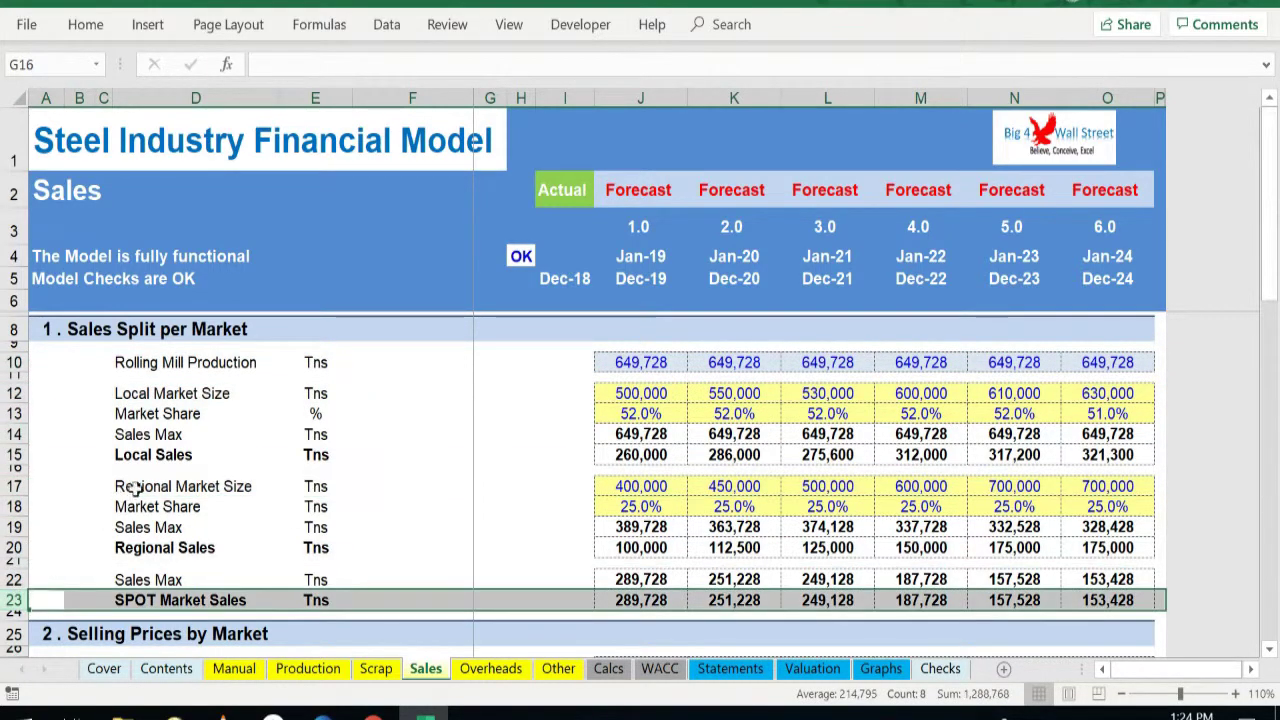
Inspect the local, regional and SPOT price spreads and the resulting selling prices under Selling Prices by Market
scroll(210, 505, "down", 3)
scroll(210, 505, "down", 3)
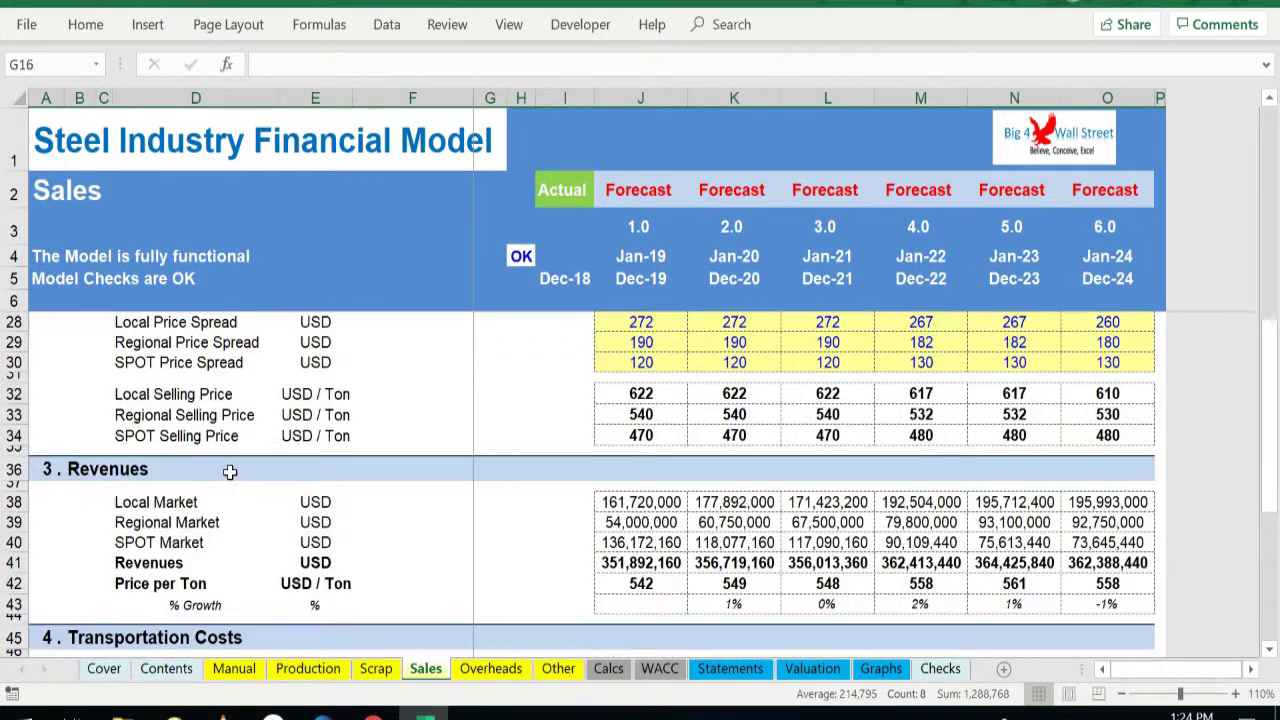
scroll(240, 470, "up", 1)
left_click_drag(10, 378, 12, 418)
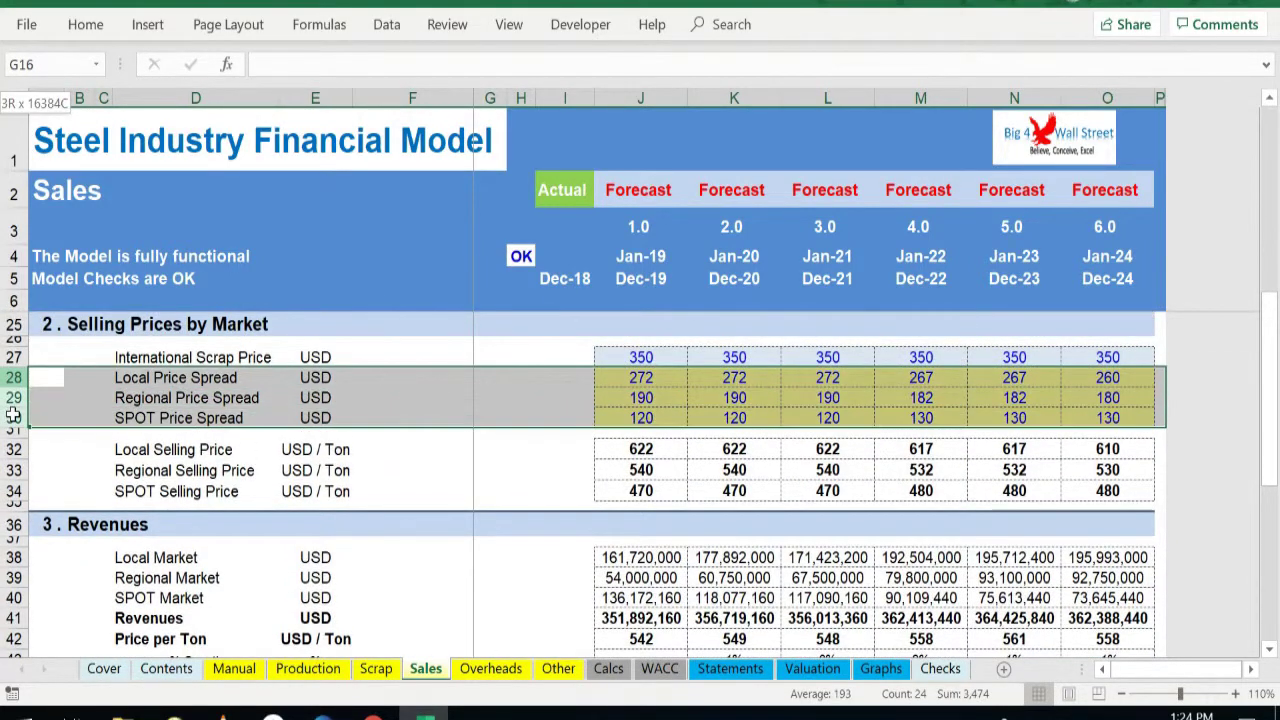
left_click(172, 470)
Review the Revenues section of the Sales sheet and inspect the per-ton transportation cost inputs for the three markets
scroll(214, 476, "down", 3)
scroll(215, 480, "down", 2)
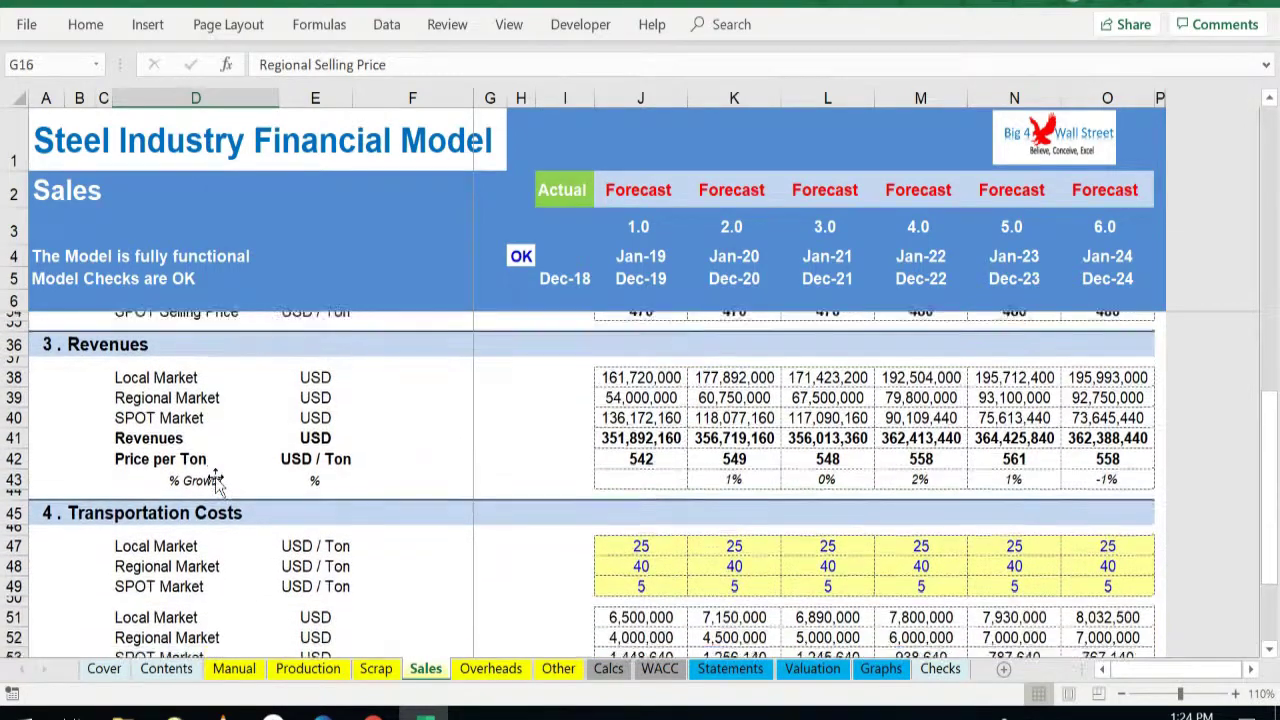
left_click_drag(14, 450, 18, 484)
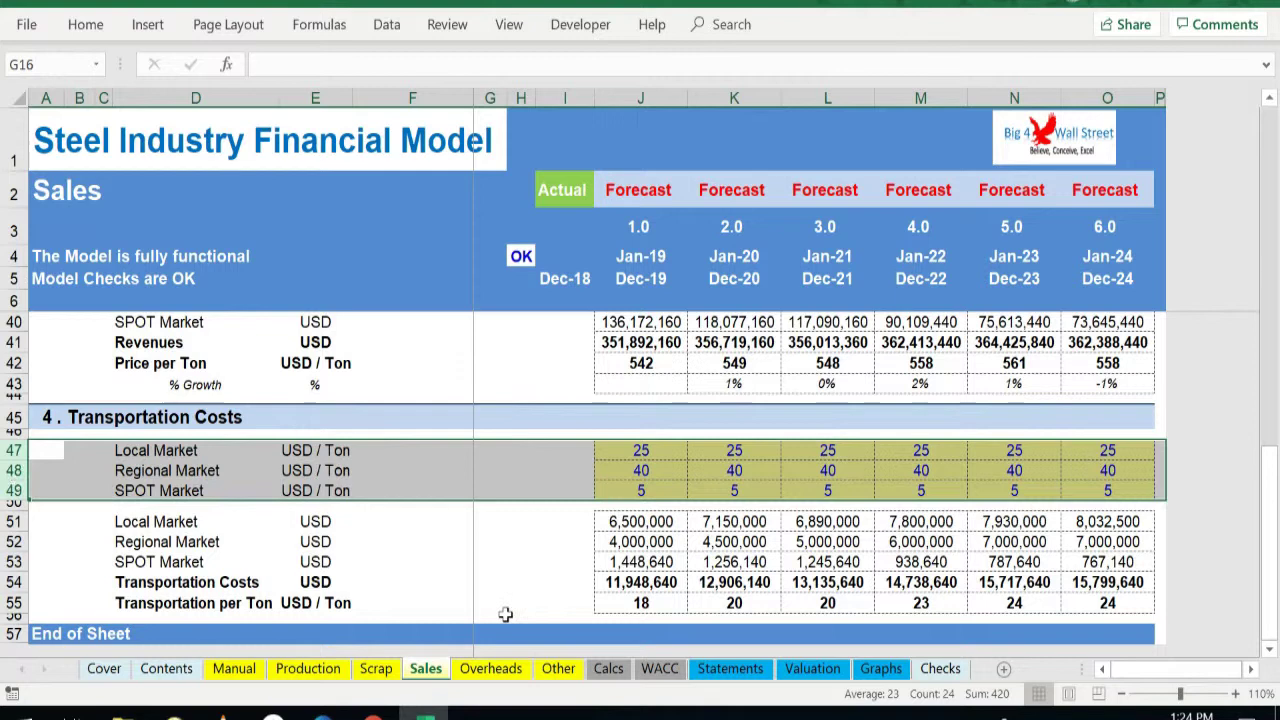
Open the Overheads sheet and inspect the weekly hours and shifts table and the workforce, cost per person and additional persons per shift rows
left_click(490, 670)
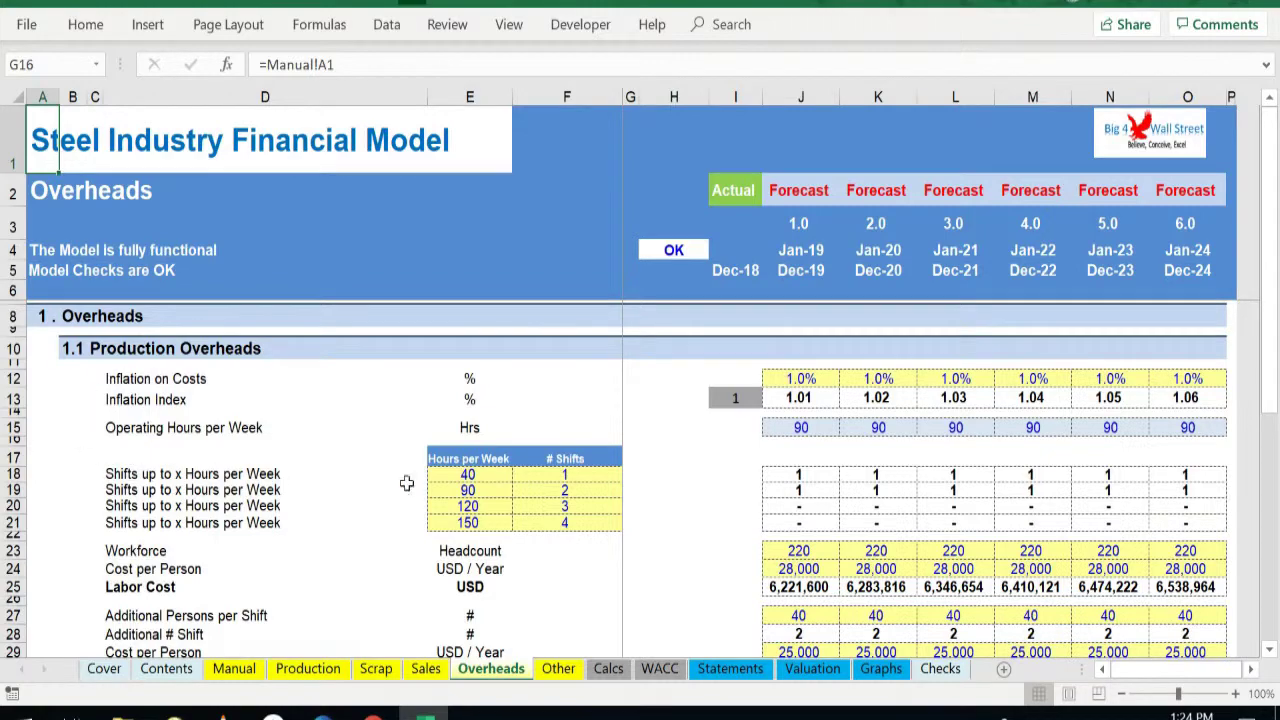
left_click_drag(470, 476, 478, 522)
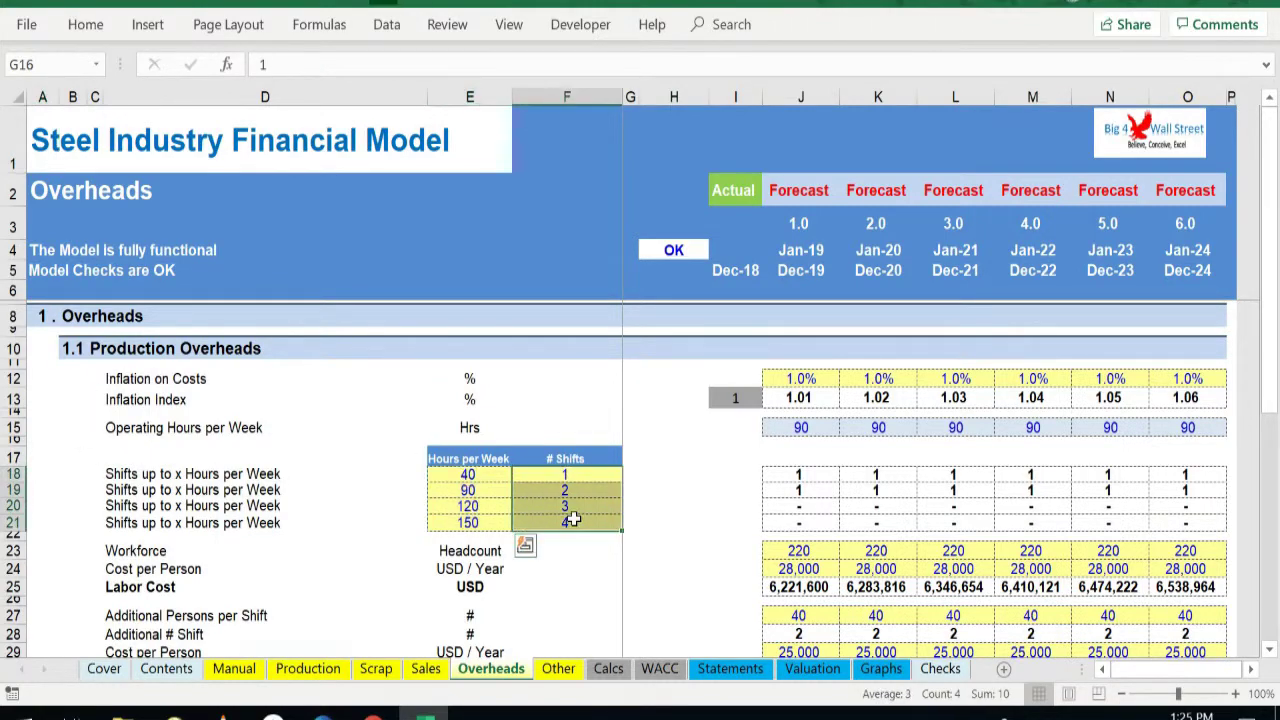
scroll(465, 460, "down", 4)
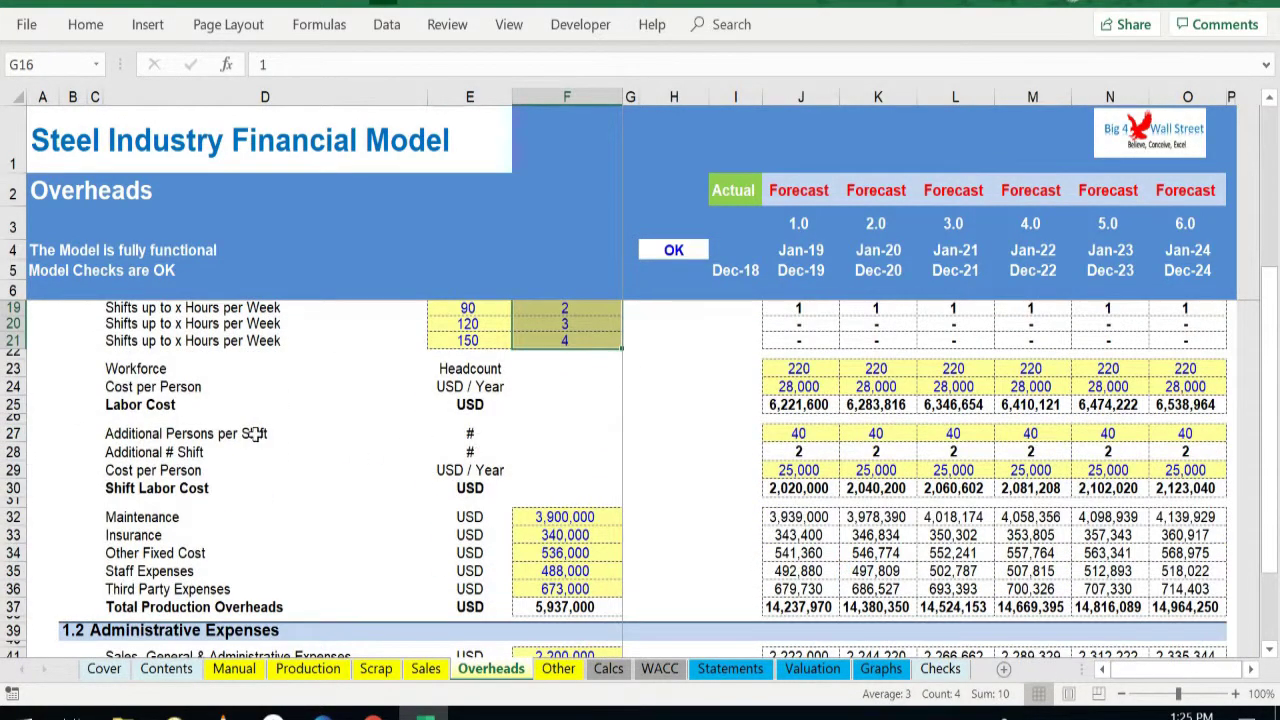
left_click(12, 368)
left_click(12, 386)
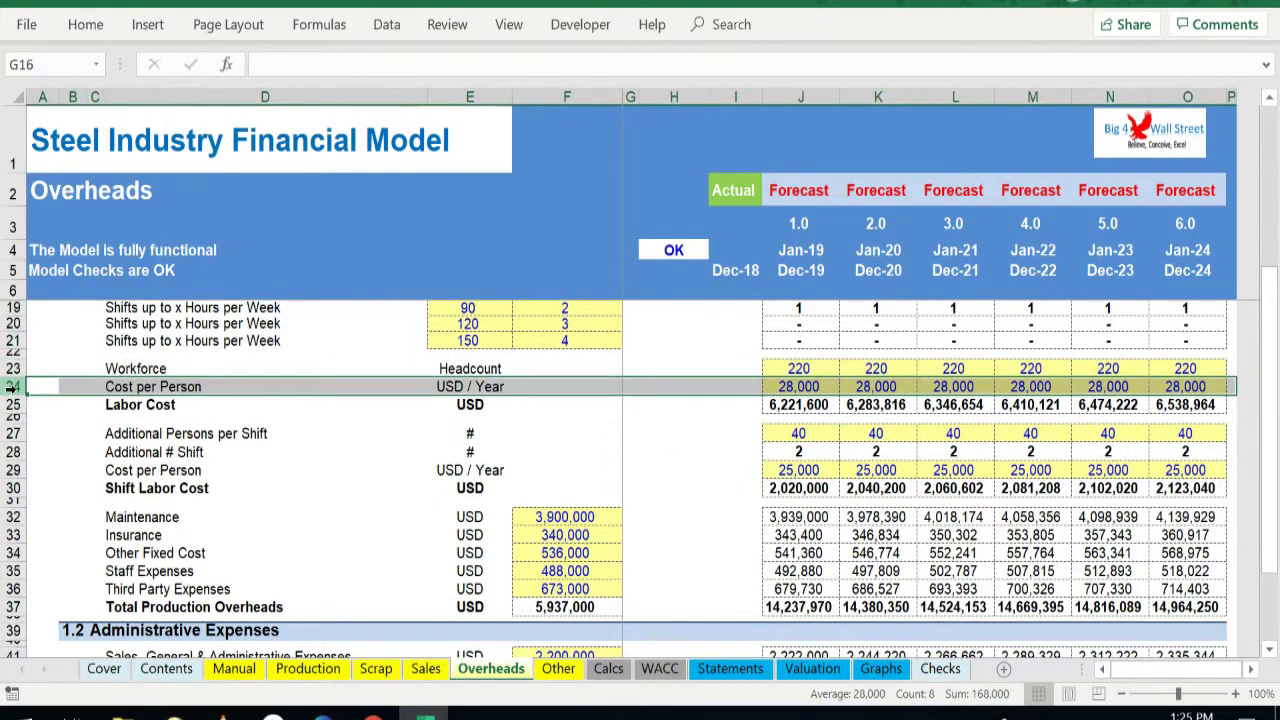
left_click(12, 433)
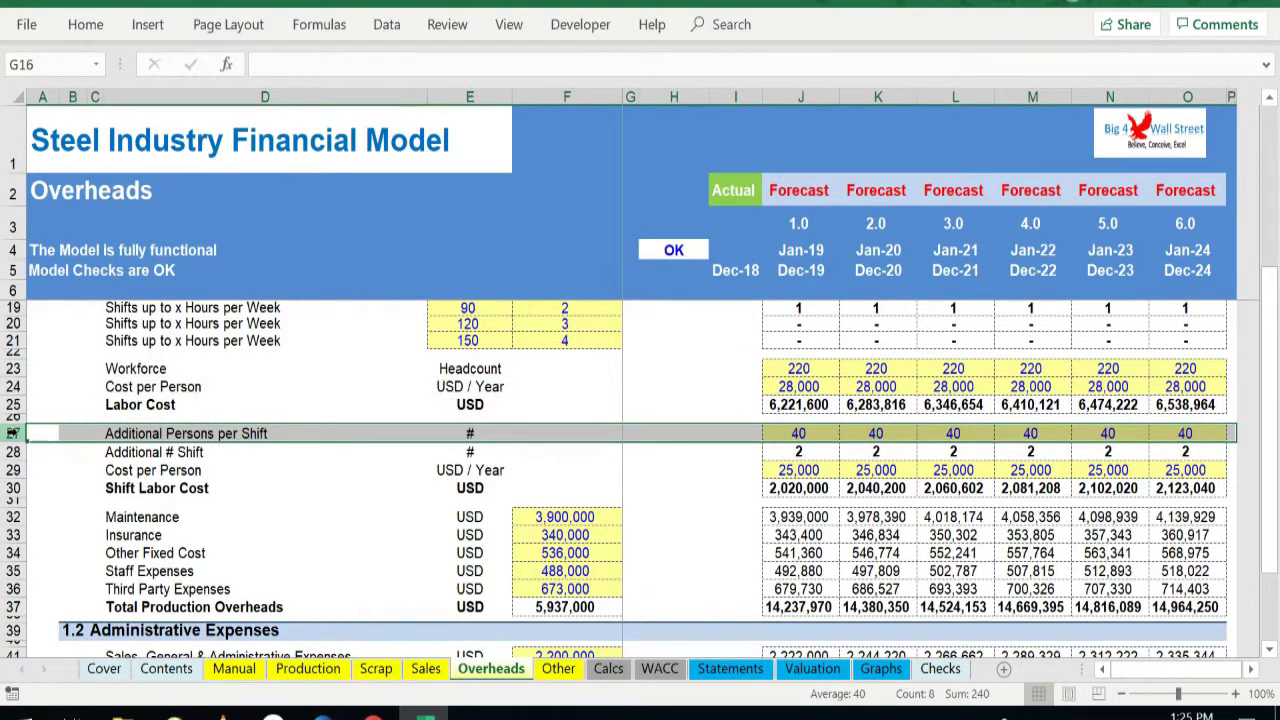
Inspect the production overhead inputs from Maintenance to Third Party Expenses and the Administrative Expenses block
scroll(492, 420, "down", 2)
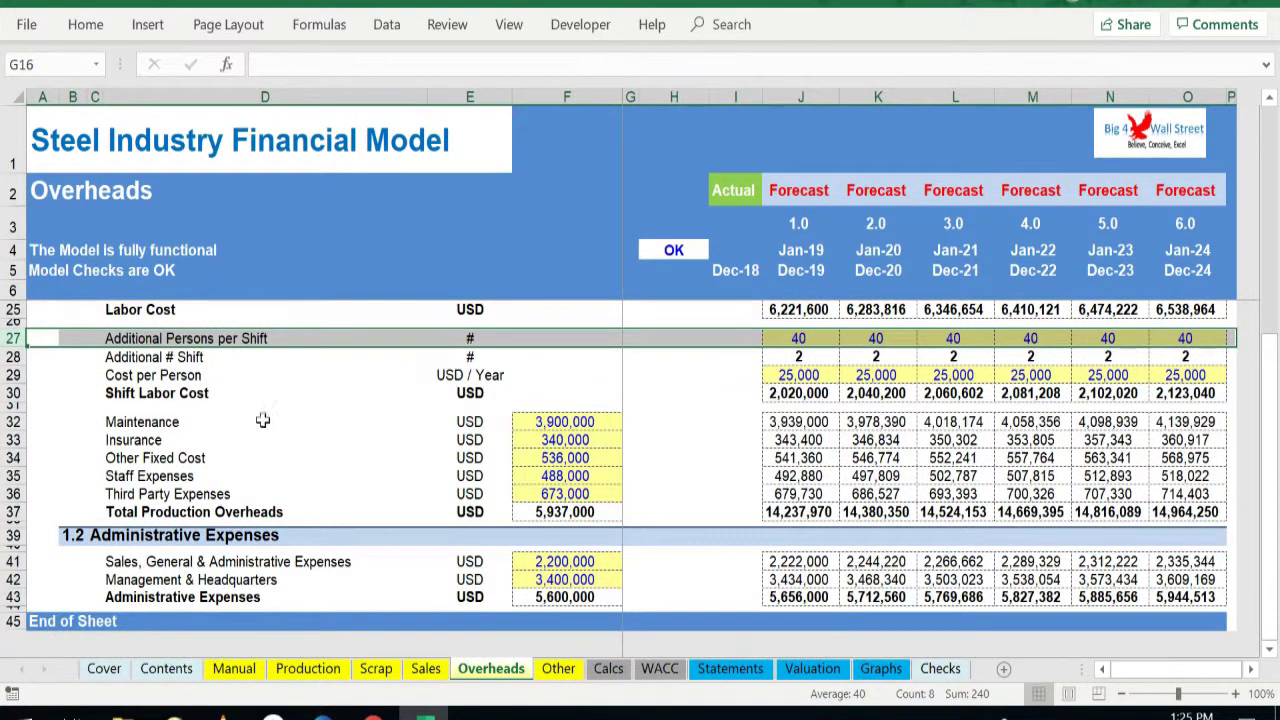
left_click_drag(566, 422, 562, 494)
left_click_drag(142, 422, 560, 512)
scroll(498, 459, "down", 2)
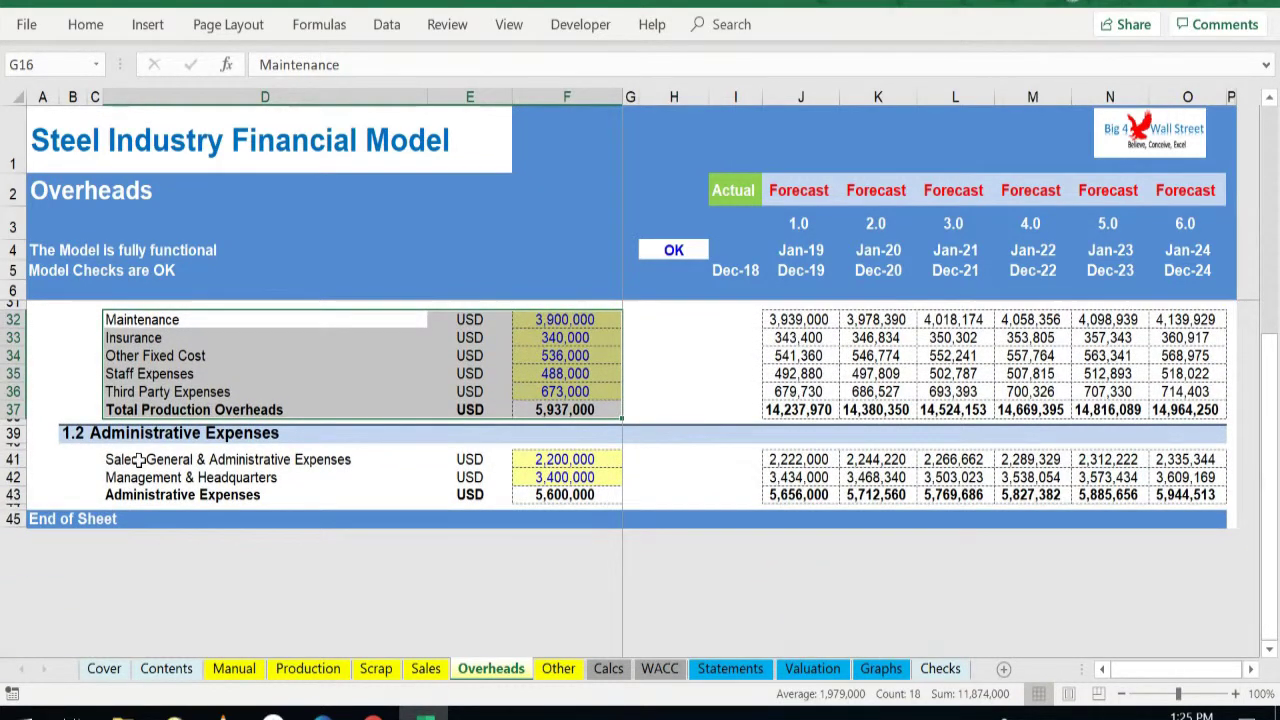
left_click_drag(137, 459, 560, 494)
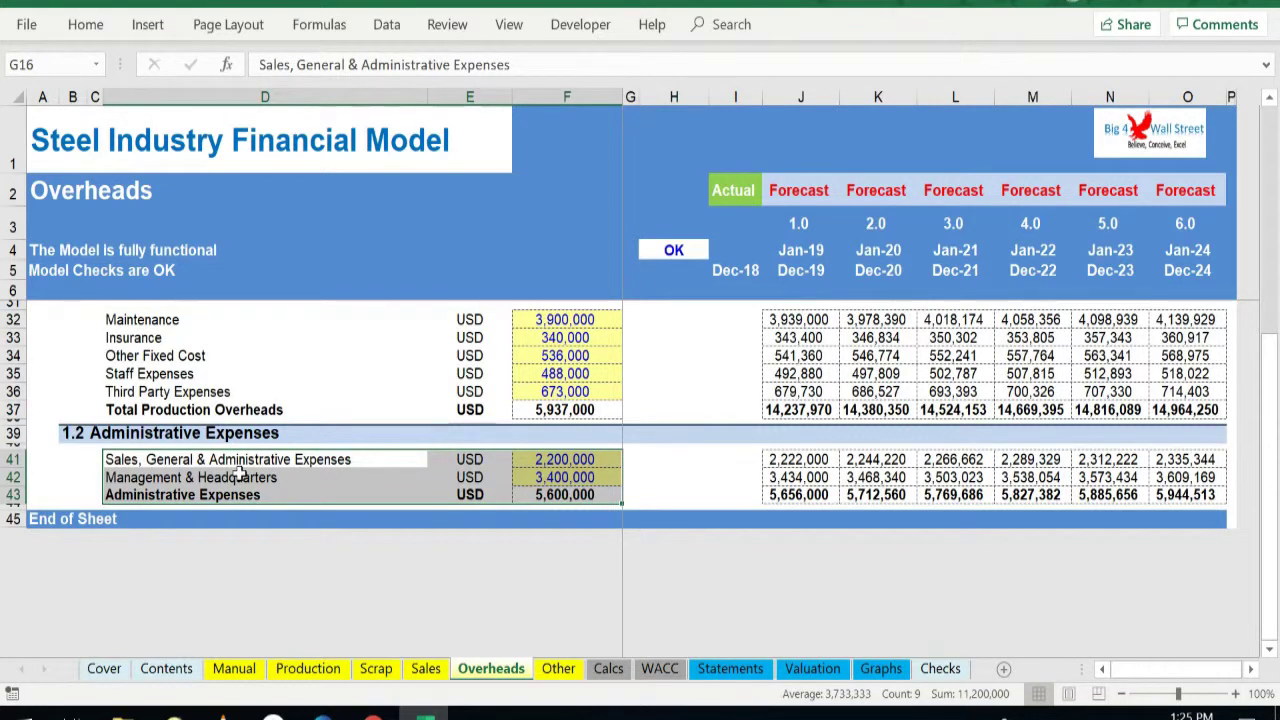
Open the Other sheet and inspect the tax rate, the investment depreciation schedule and the Capital Expenditures assumption
left_click(558, 668)
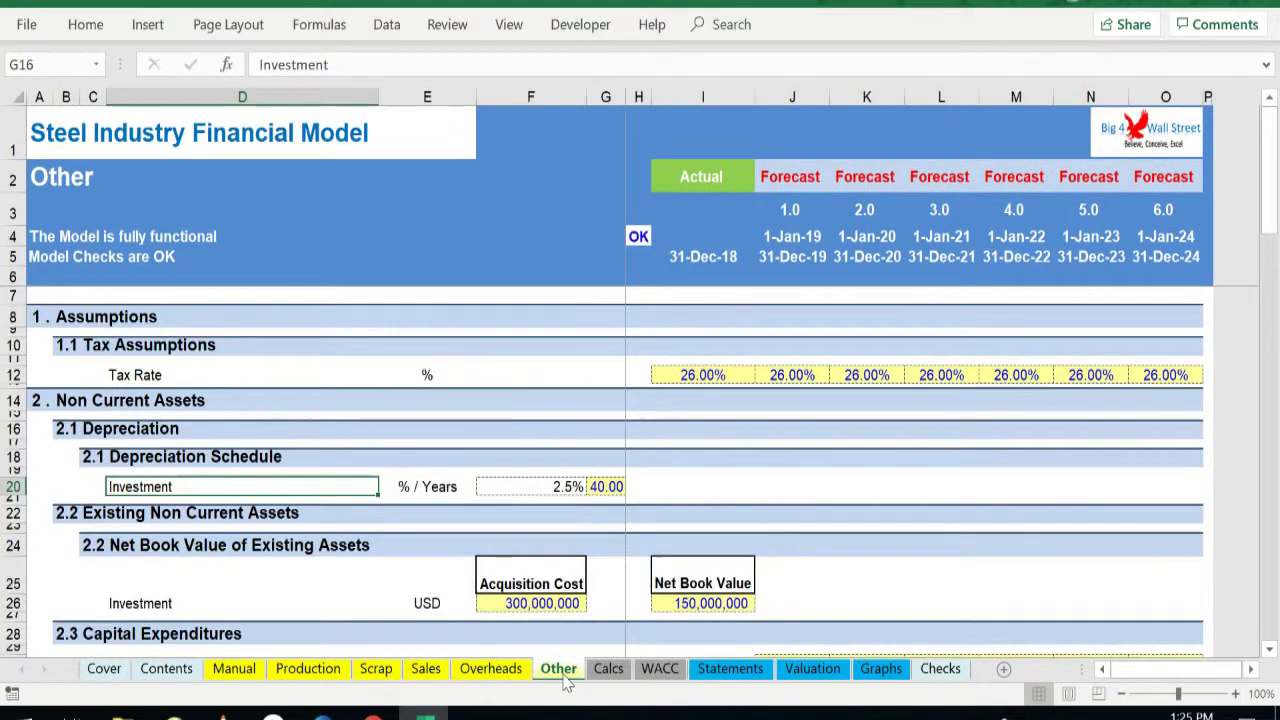
left_click(14, 375)
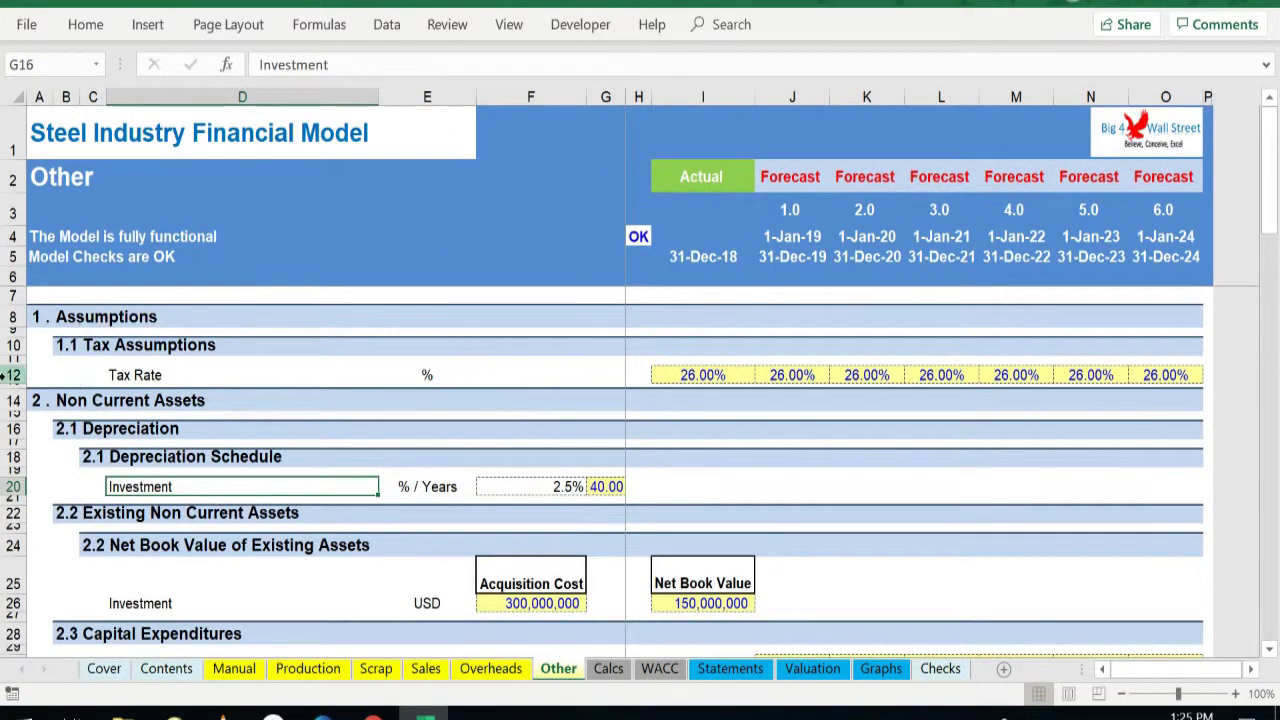
left_click(168, 488)
scroll(172, 466, "down", 3)
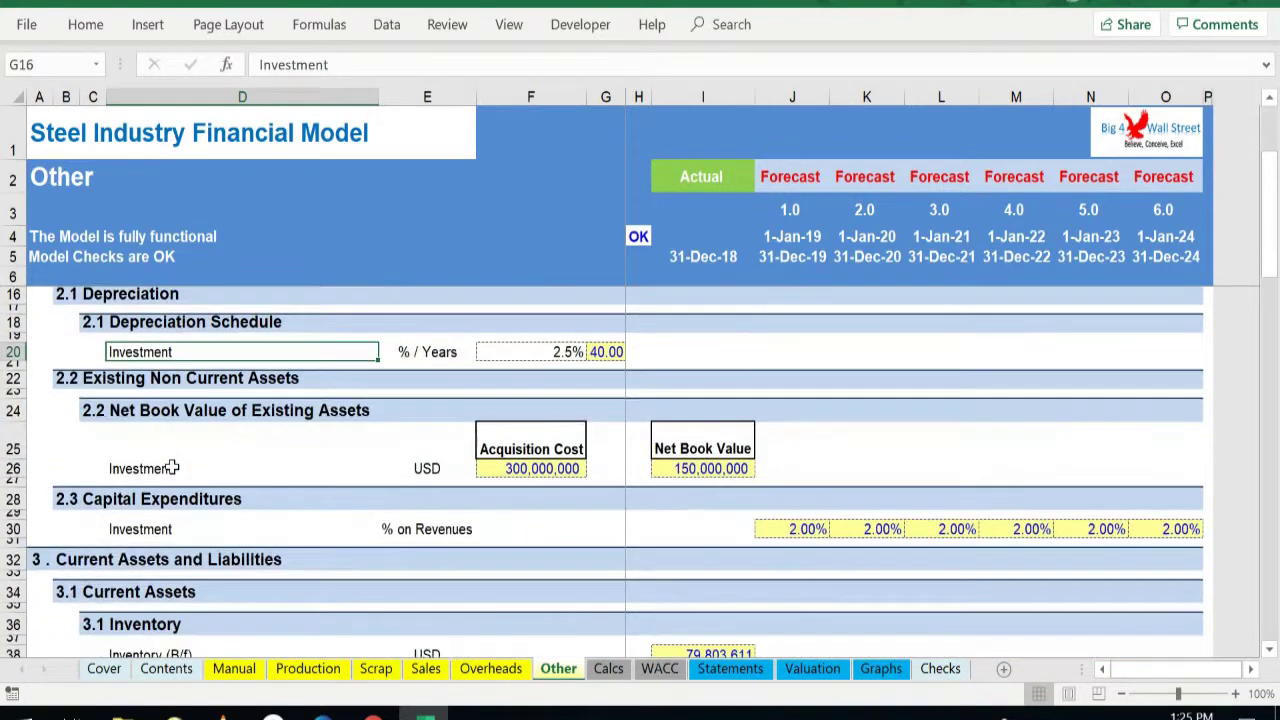
scroll(172, 468, "down", 2)
left_click(171, 448)
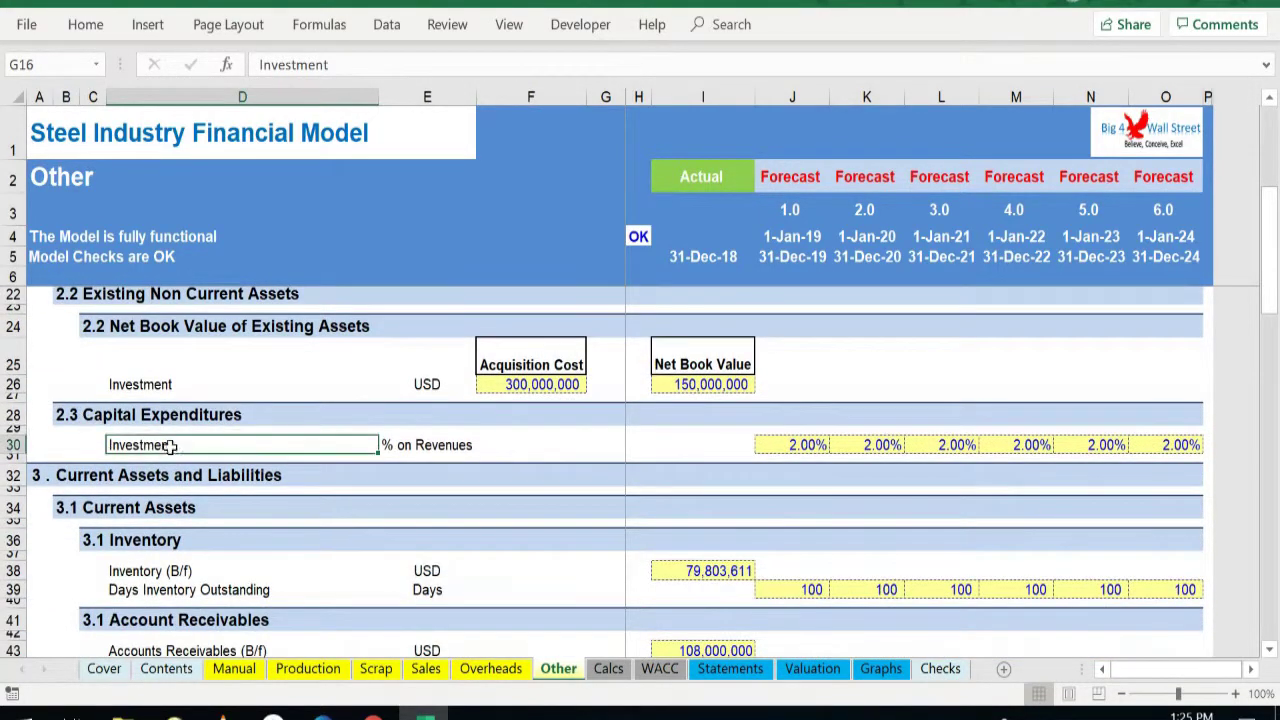
Review the current assets and liabilities, long and short term debt, and share capital and retained earnings inputs of the Other sheet
scroll(100, 440, "down", 2)
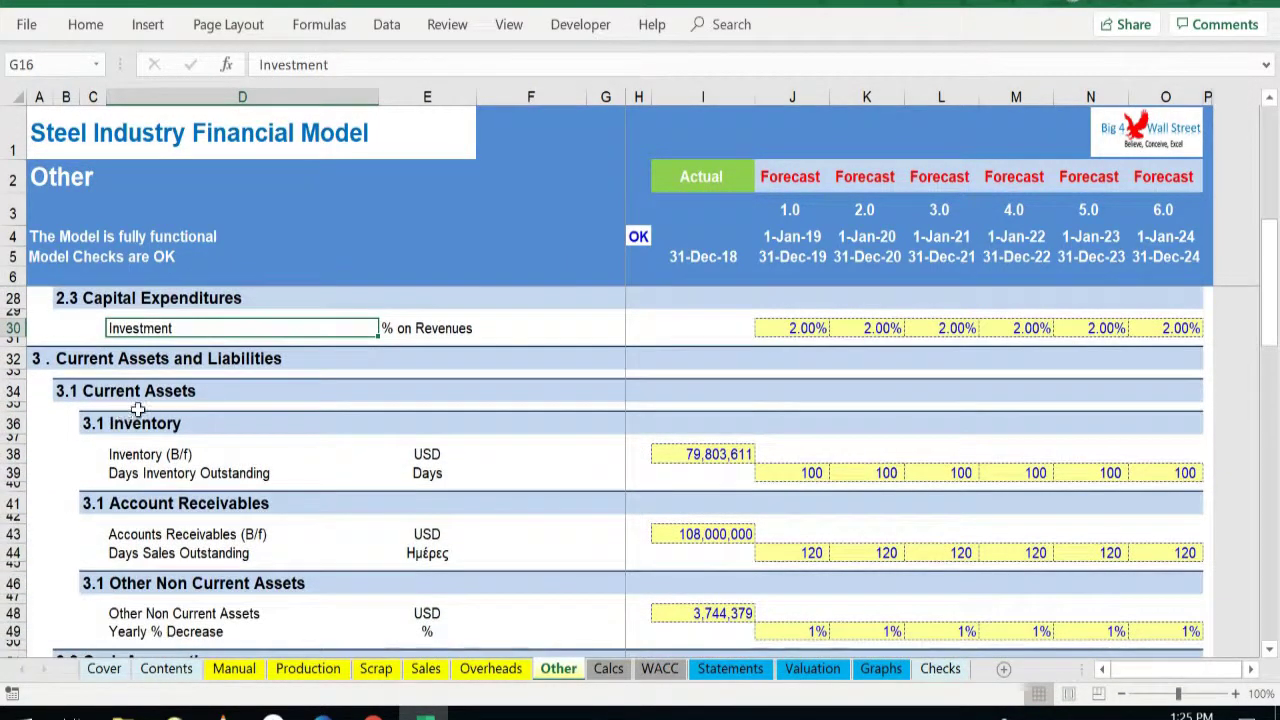
scroll(140, 410, "down", 3)
scroll(160, 408, "down", 10)
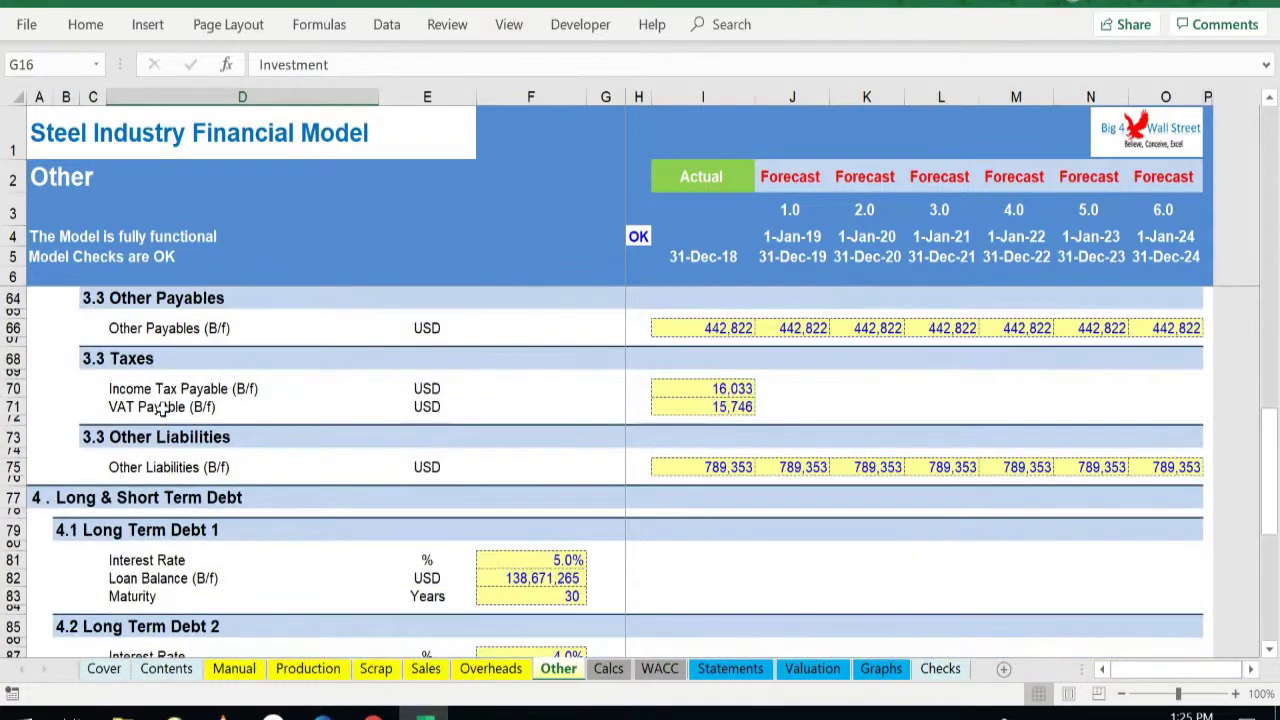
scroll(162, 408, "down", 4)
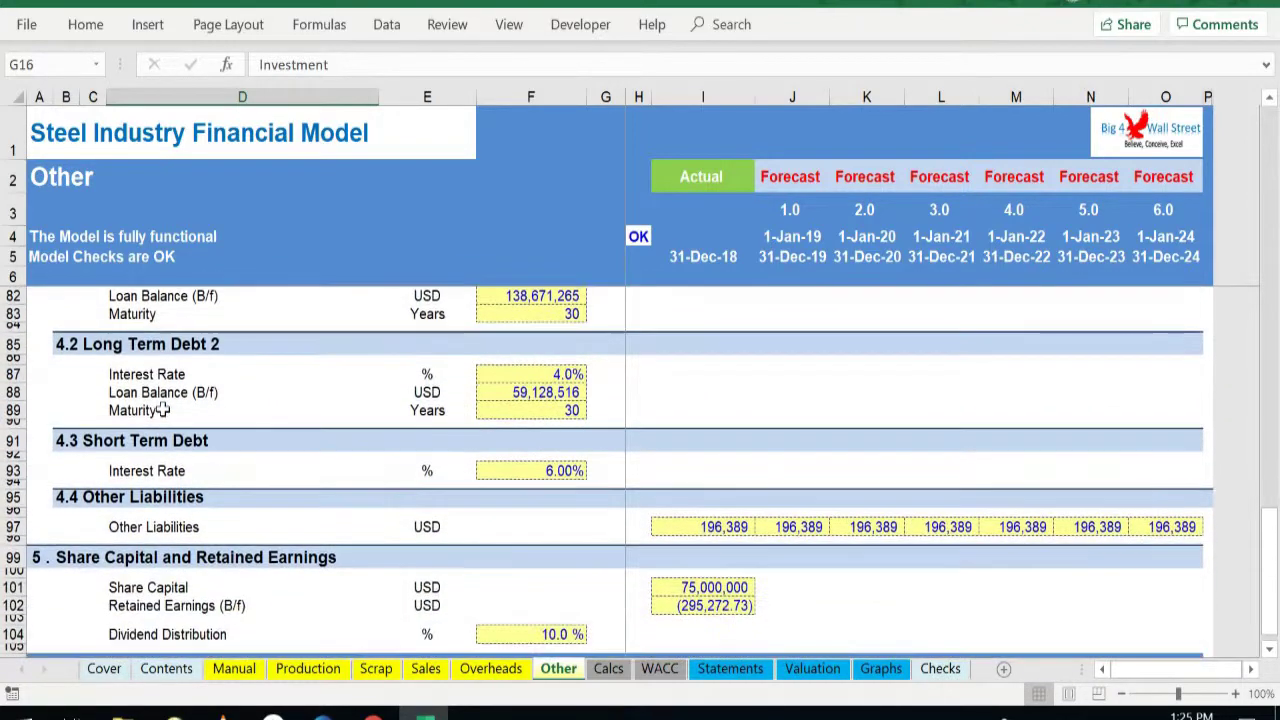
scroll(162, 408, "up", 4)
scroll(162, 410, "down", 3)
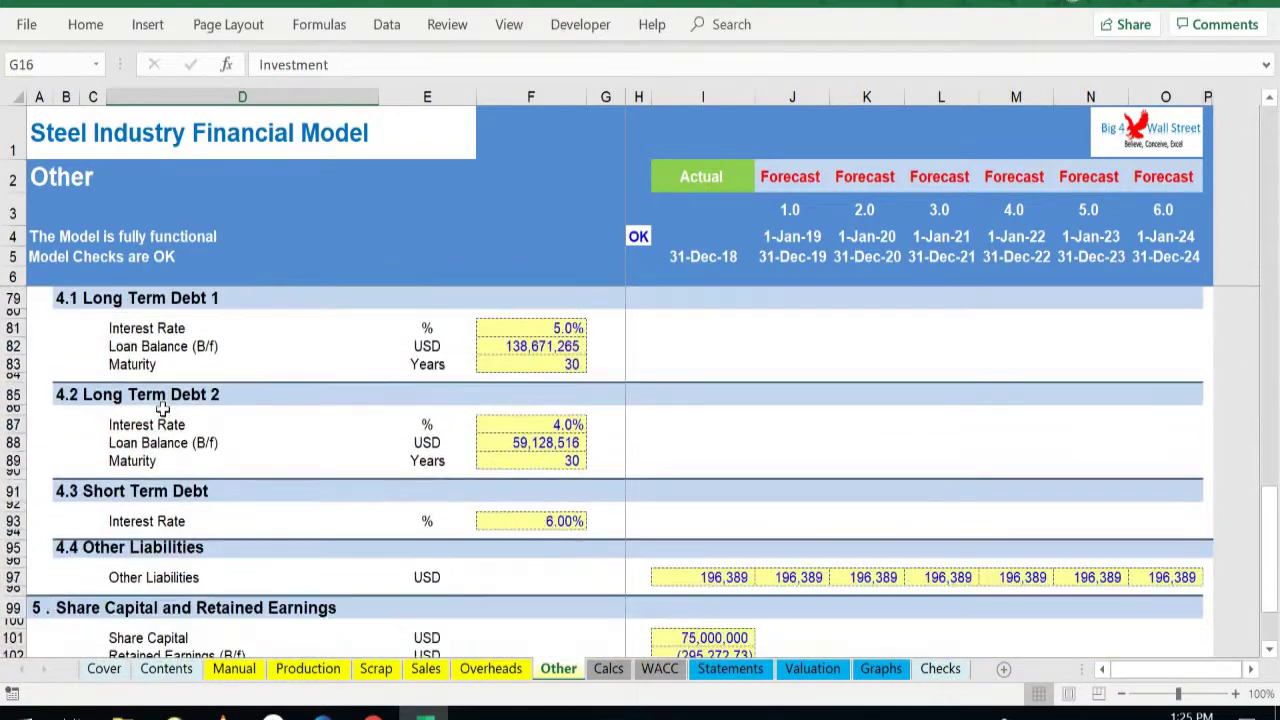
scroll(162, 410, "down", 1)
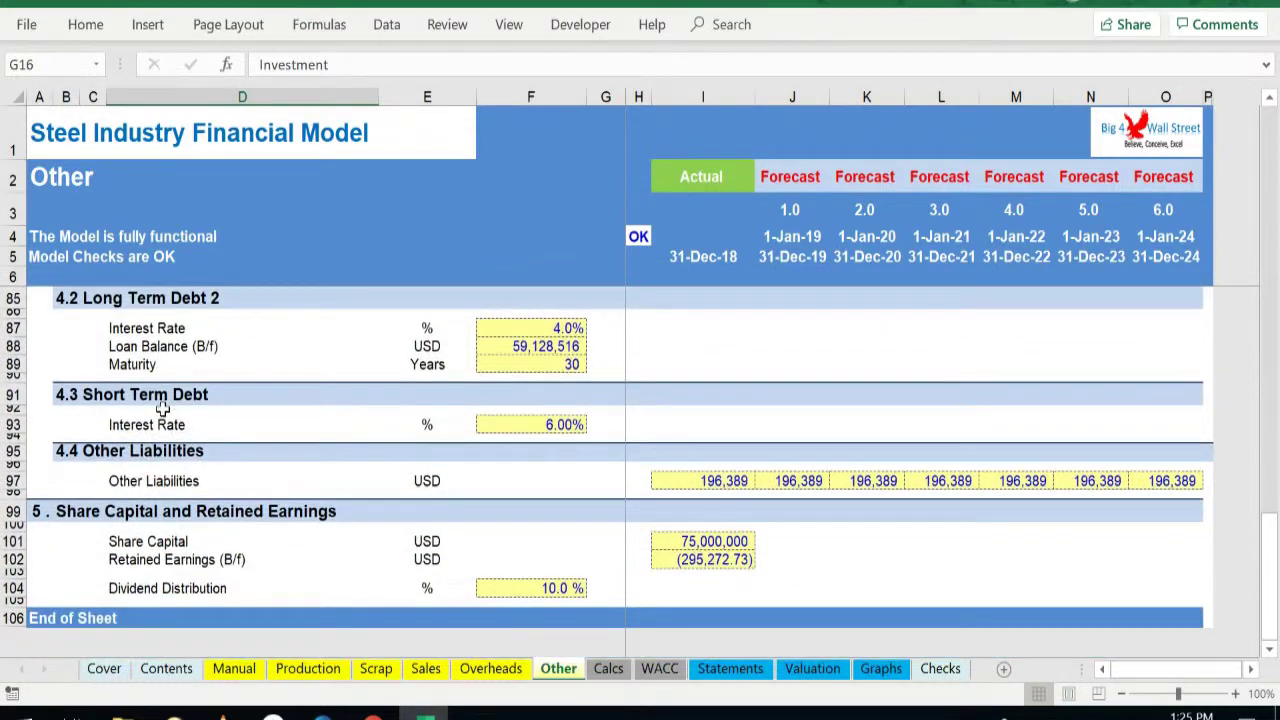
Inspect the Share Capital, Retained Earnings (B/f) and Dividend Distribution rows at the end of the Other sheet
left_click(168, 541)
left_click(170, 559)
left_click(177, 590)
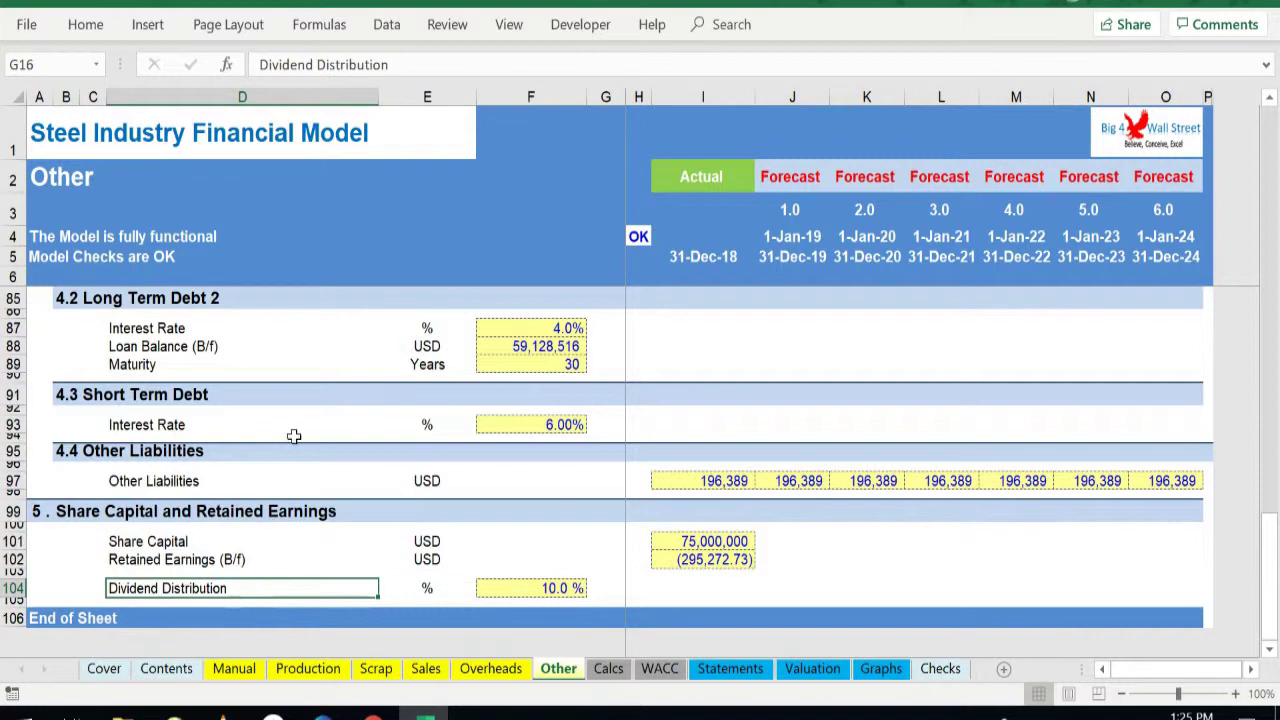
Open the Calcs sheet and review its calculations from tax and depreciation through working capital, debt and dividends to the cash balance
left_click(608, 669)
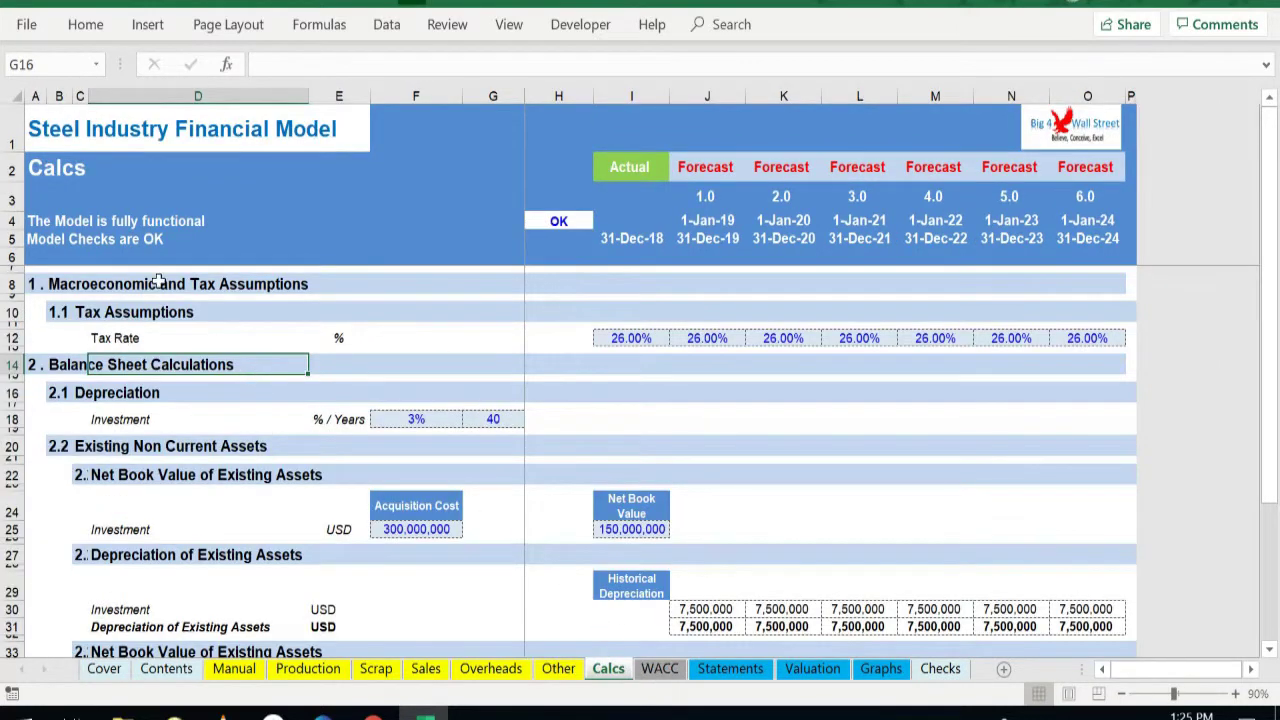
scroll(172, 334, "down", 4)
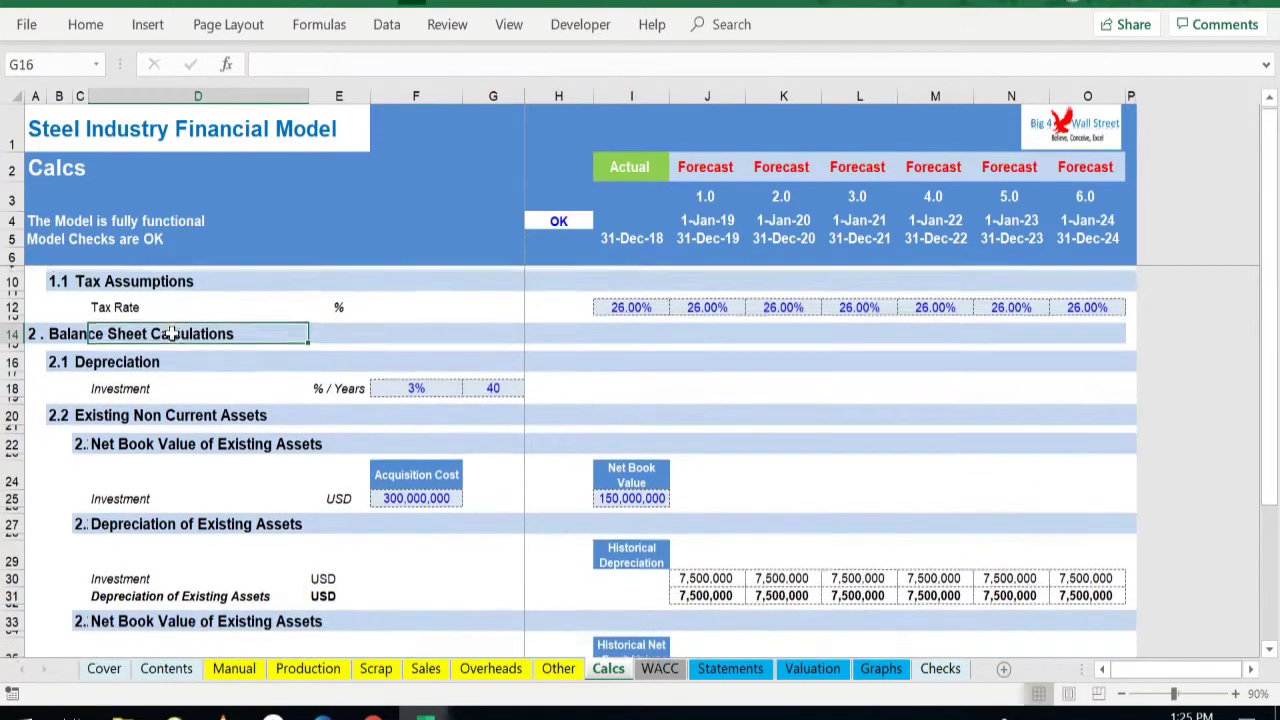
scroll(149, 332, "down", 3)
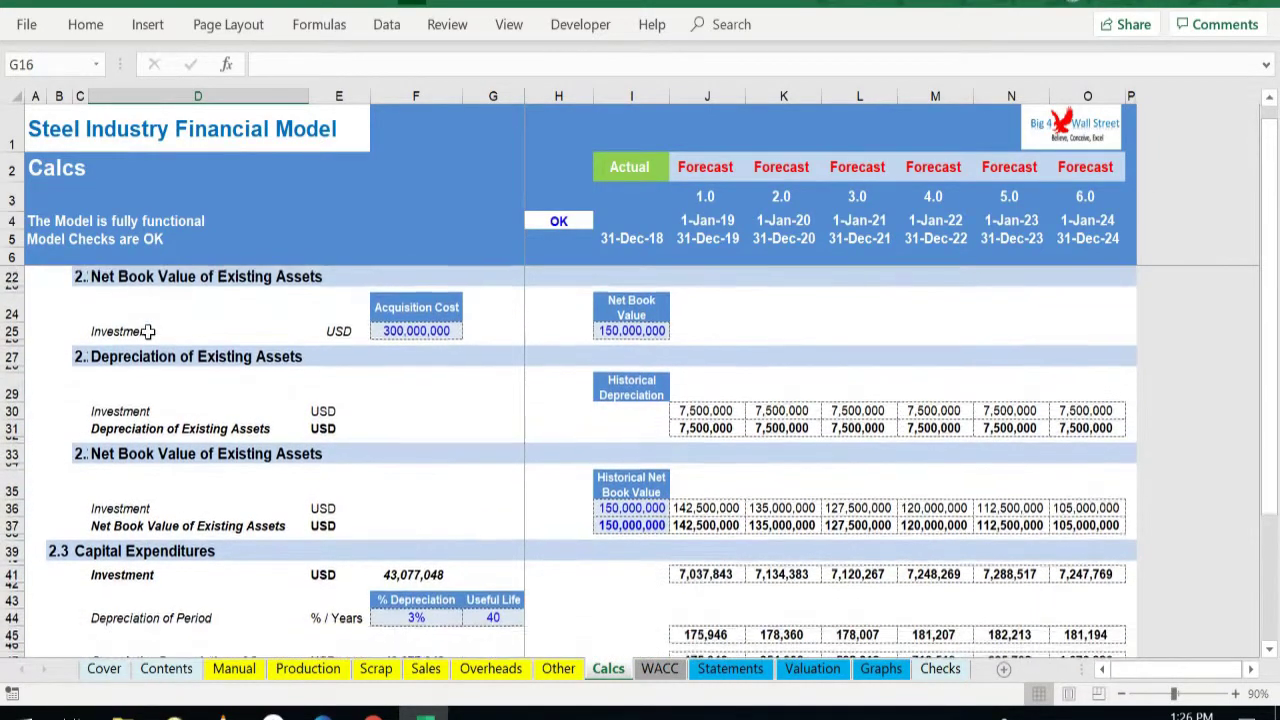
scroll(147, 332, "down", 4)
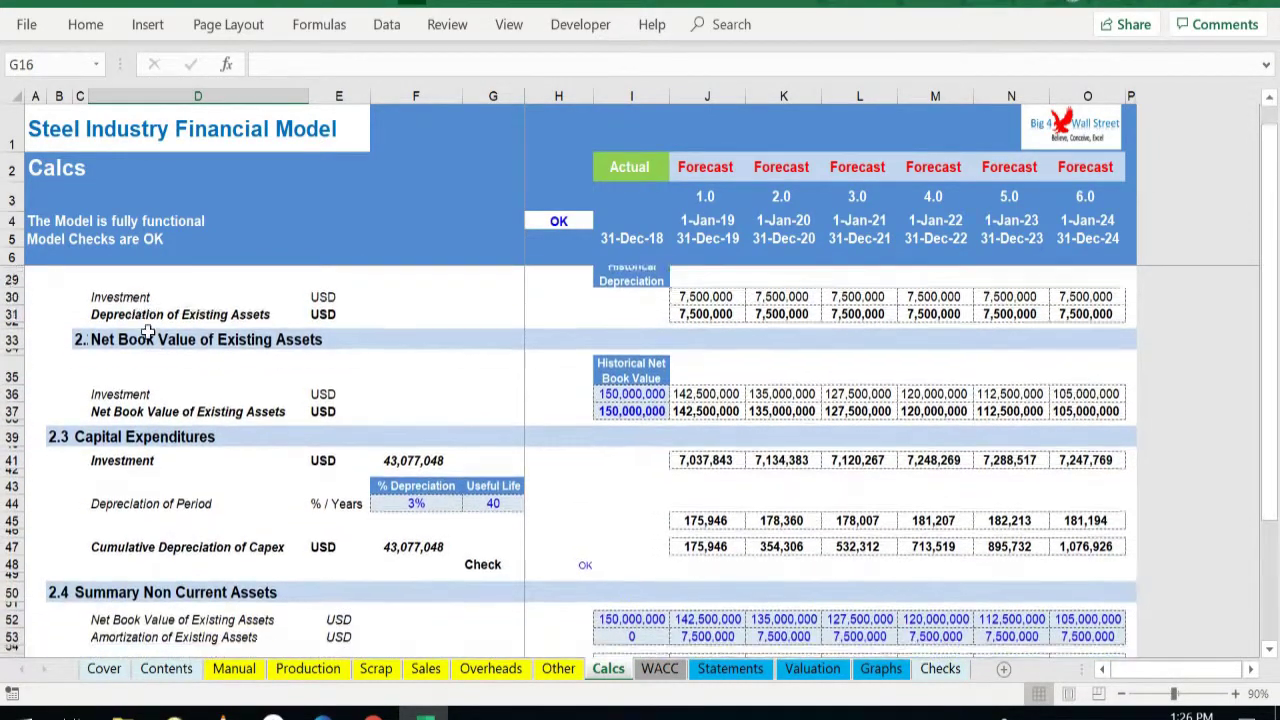
scroll(147, 332, "down", 5)
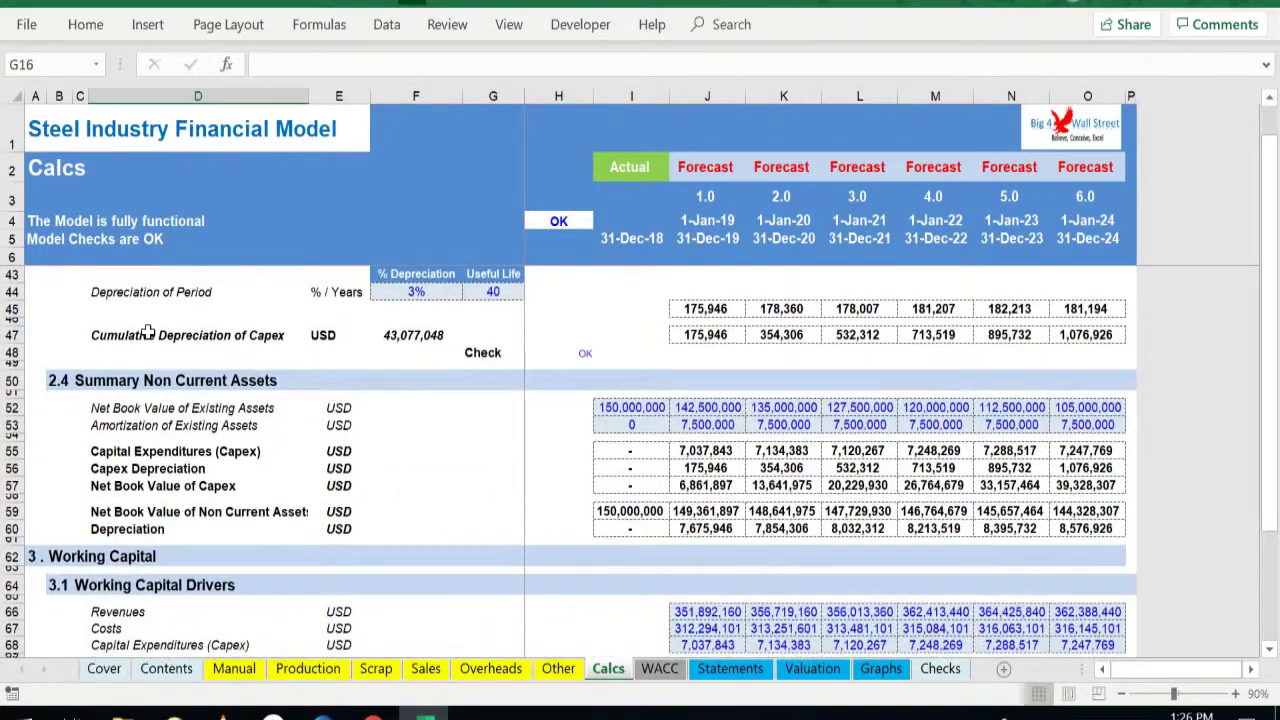
scroll(147, 332, "down", 10)
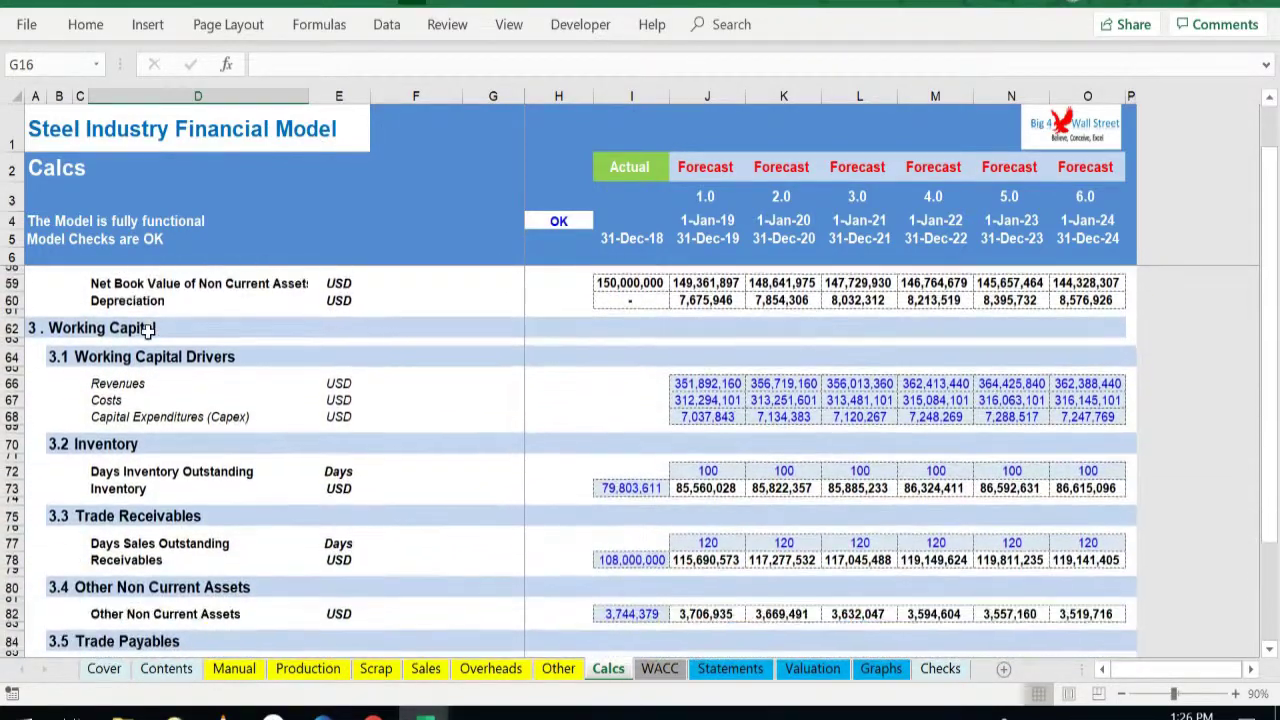
scroll(147, 332, "down", 15)
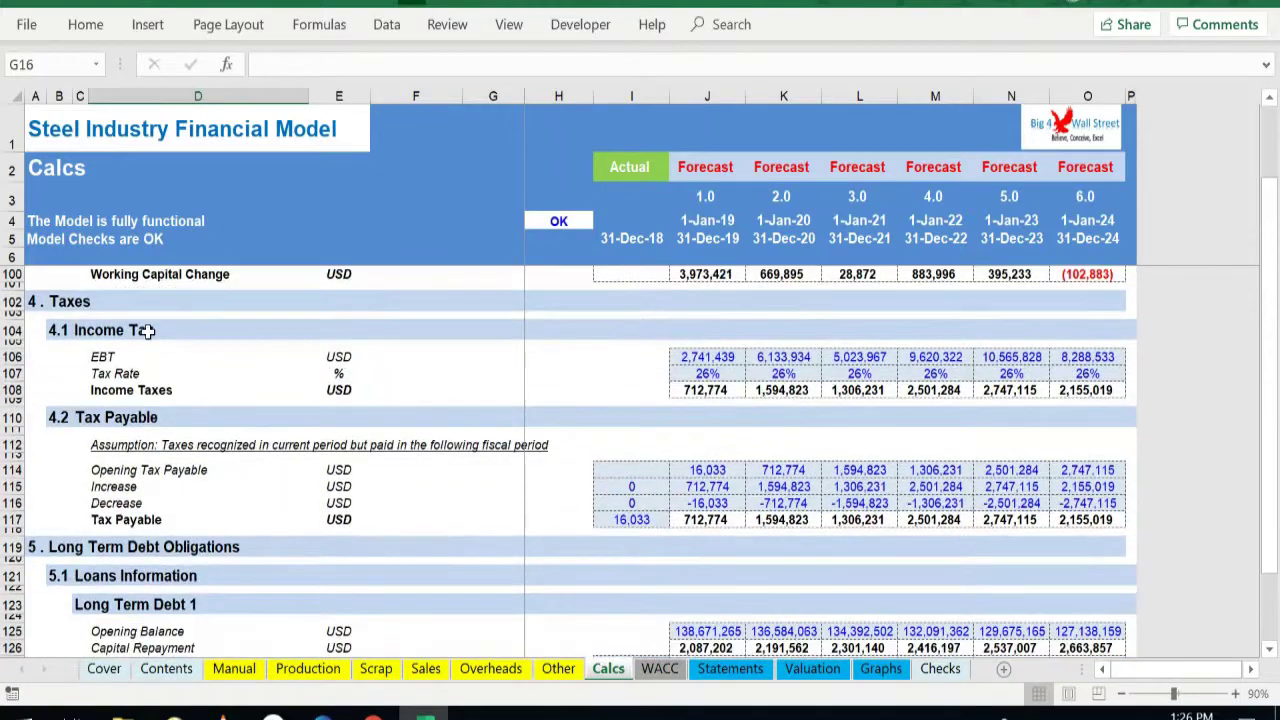
scroll(157, 344, "down", 10)
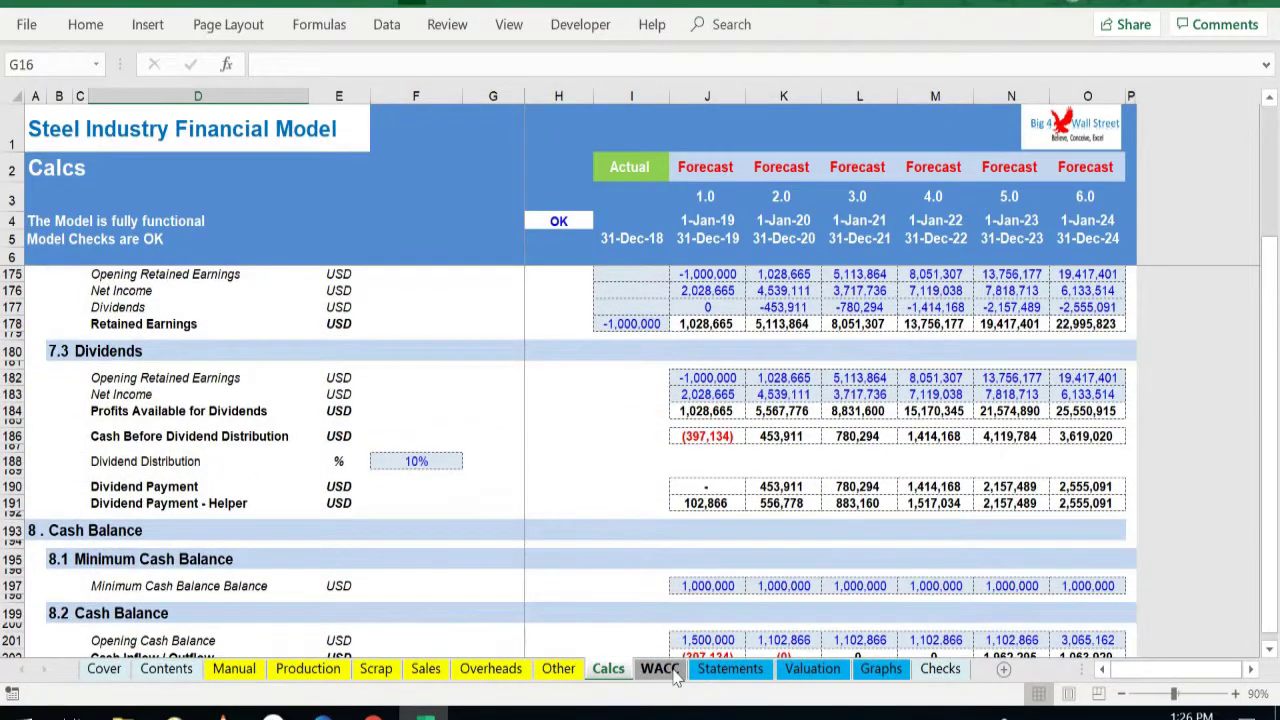
Open the WACC sheet and inspect the cost of equity and cost of debt inputs, the debt weight and the WACC (Rounded) formula
left_click(677, 672)
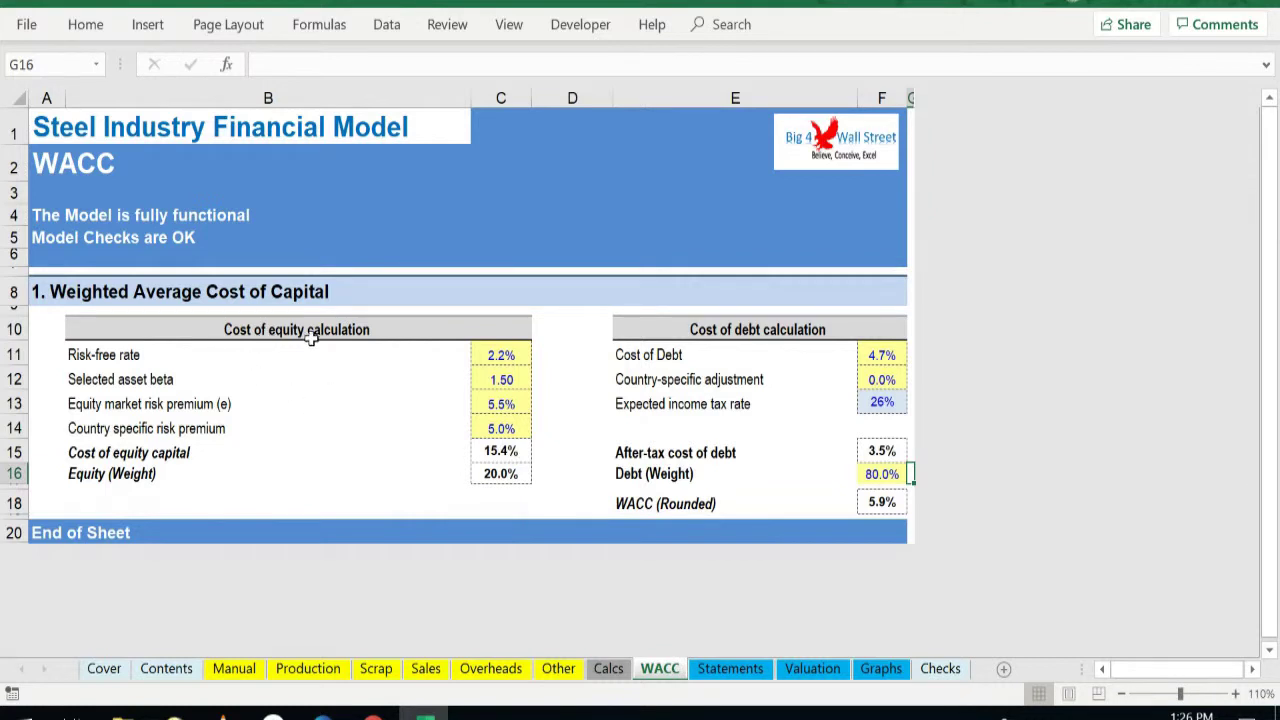
left_click_drag(516, 358, 503, 418)
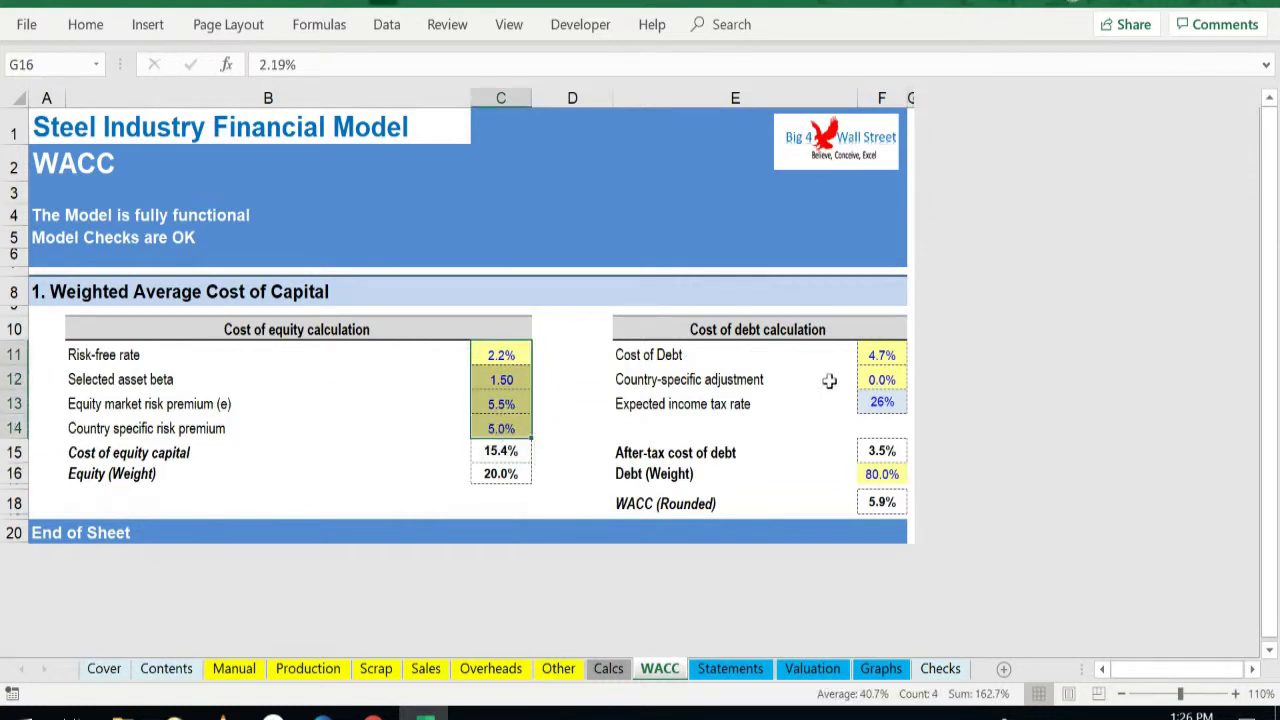
left_click_drag(881, 355, 881, 375)
left_click(897, 476)
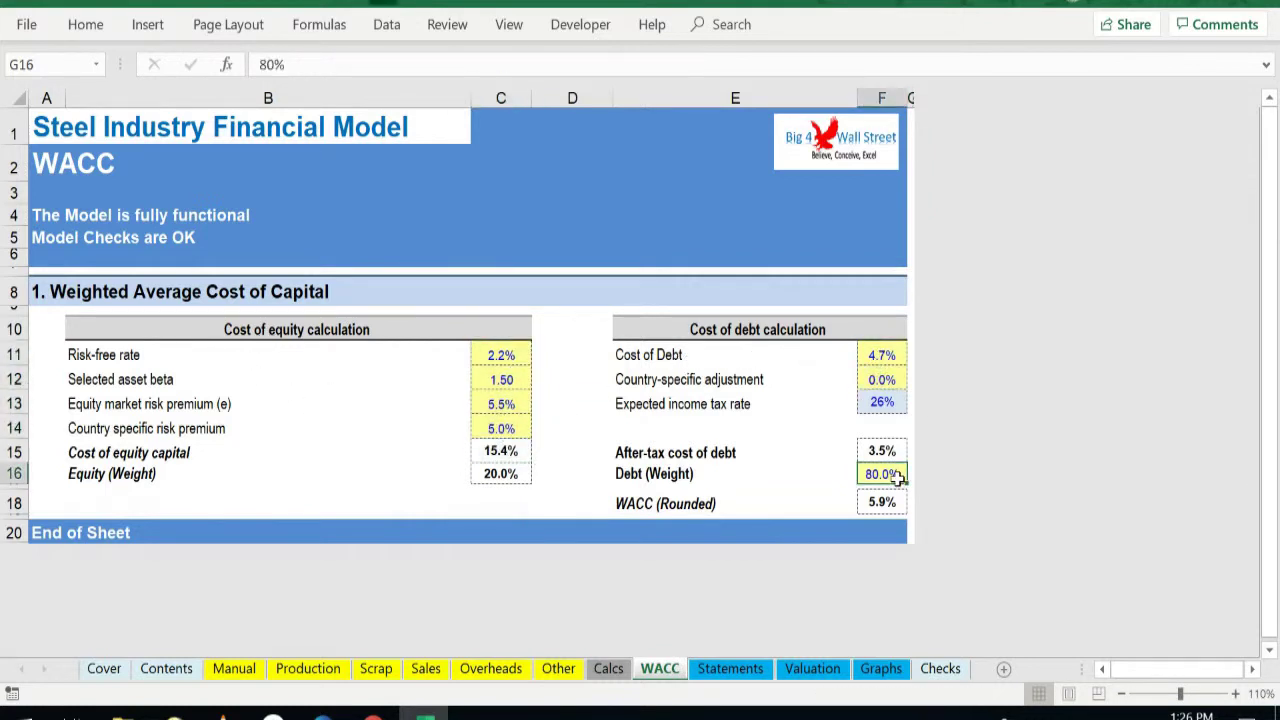
double_click(887, 500)
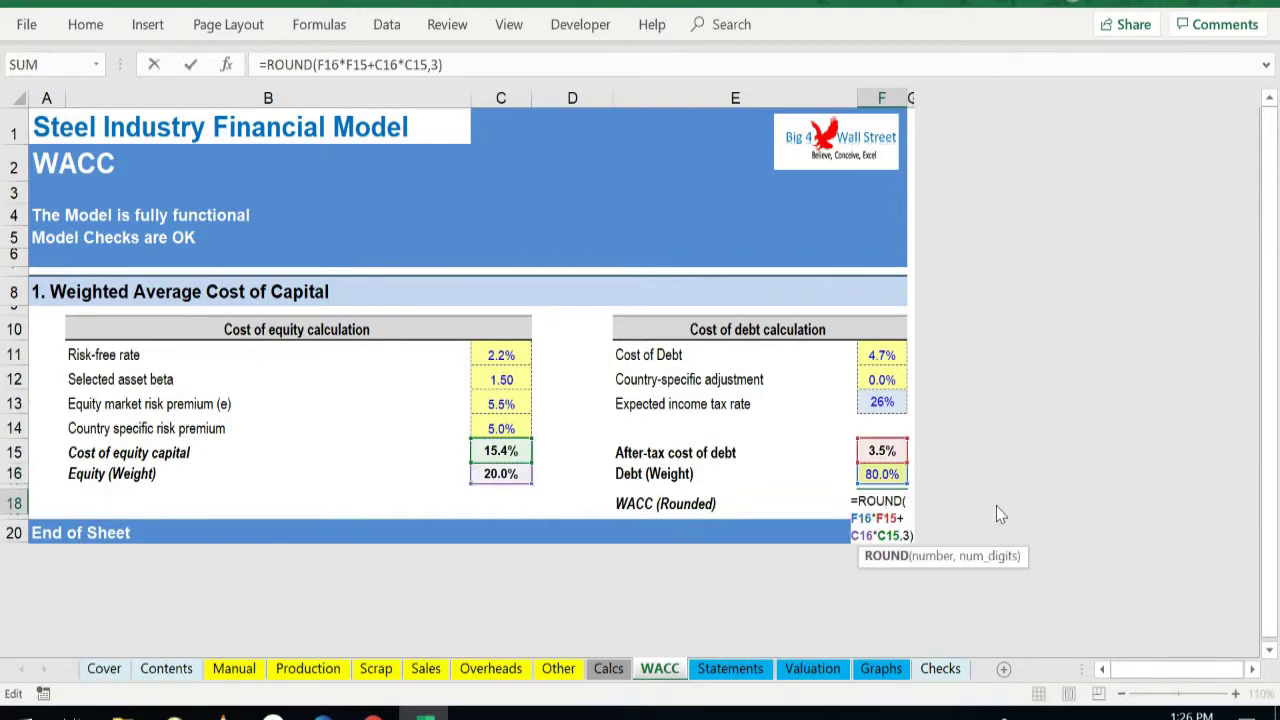
key("Return")
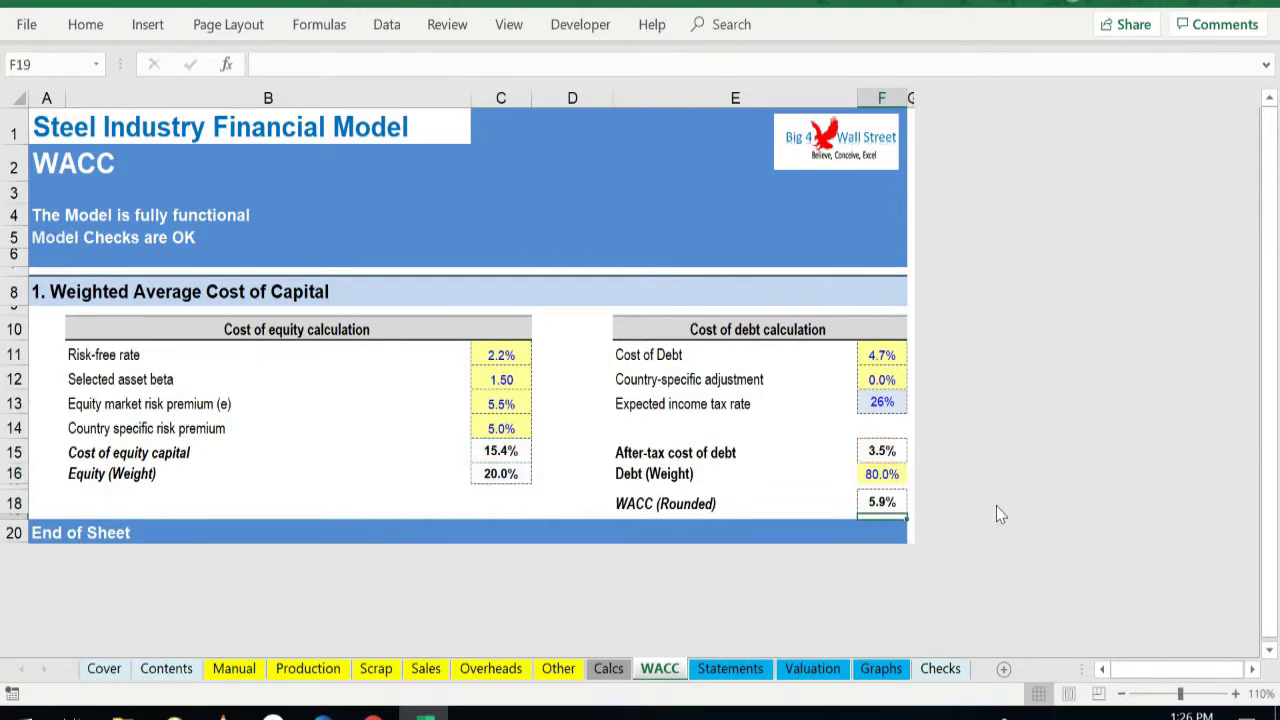
Open the Statements sheet and review the Income Statement, Balance Sheet and Cash Flow Statement sections
left_click(733, 672)
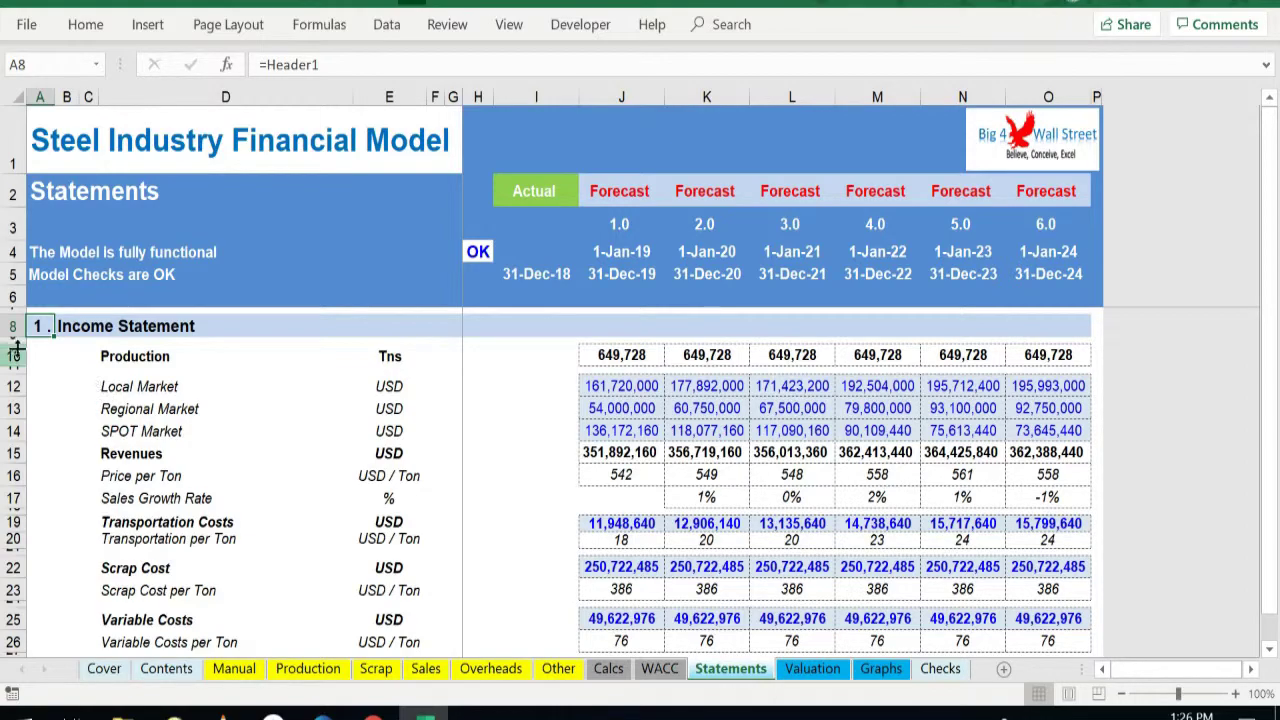
scroll(97, 362, "down", 2)
scroll(97, 362, "down", 15)
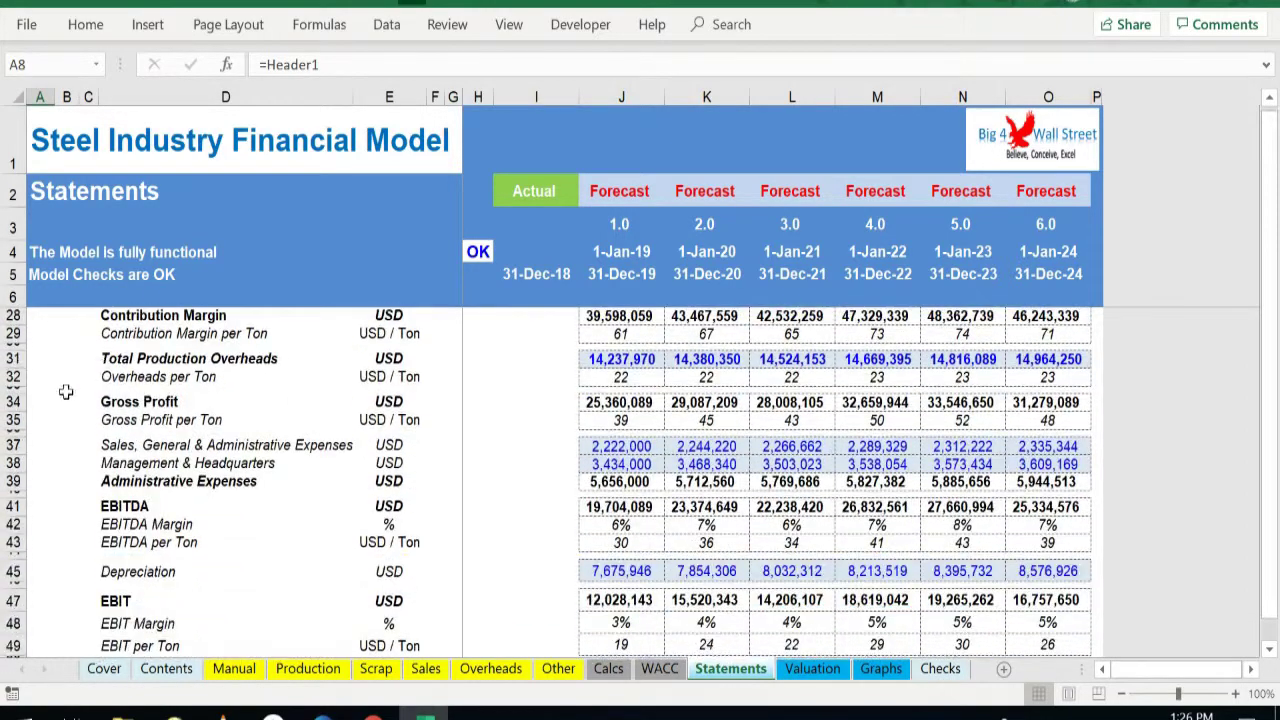
left_click(44, 474)
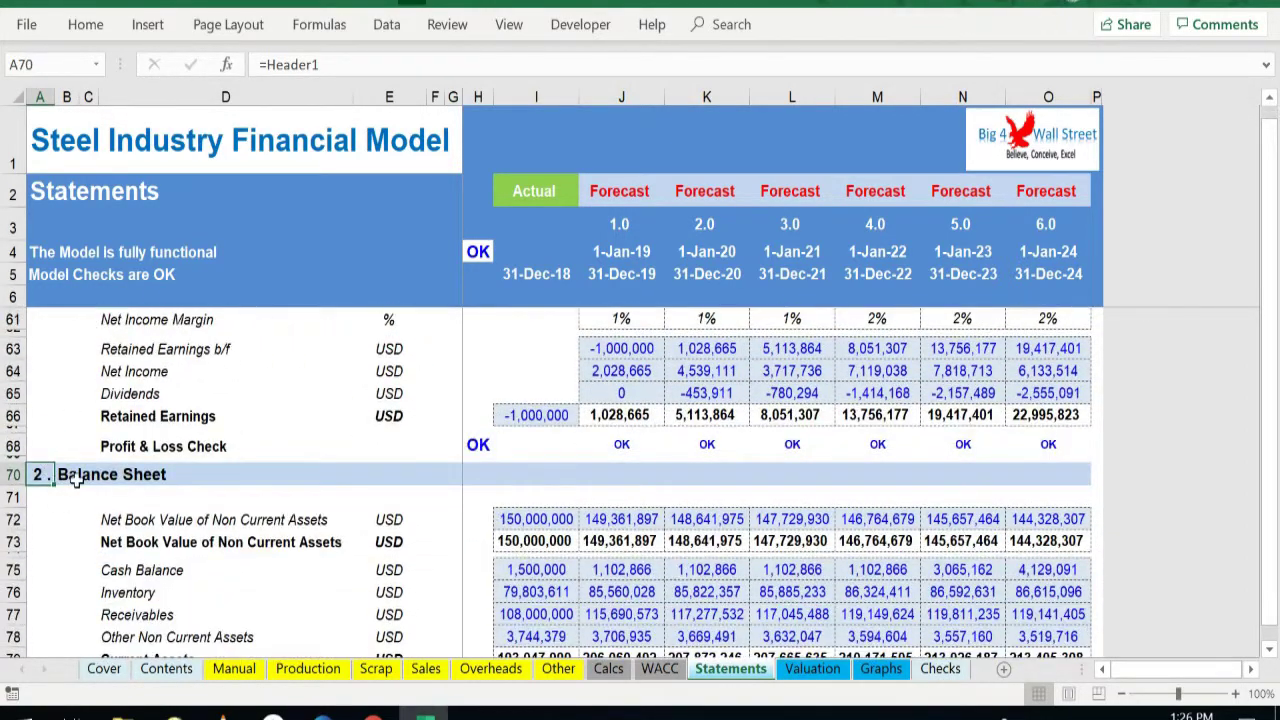
scroll(45, 490, "down", 15)
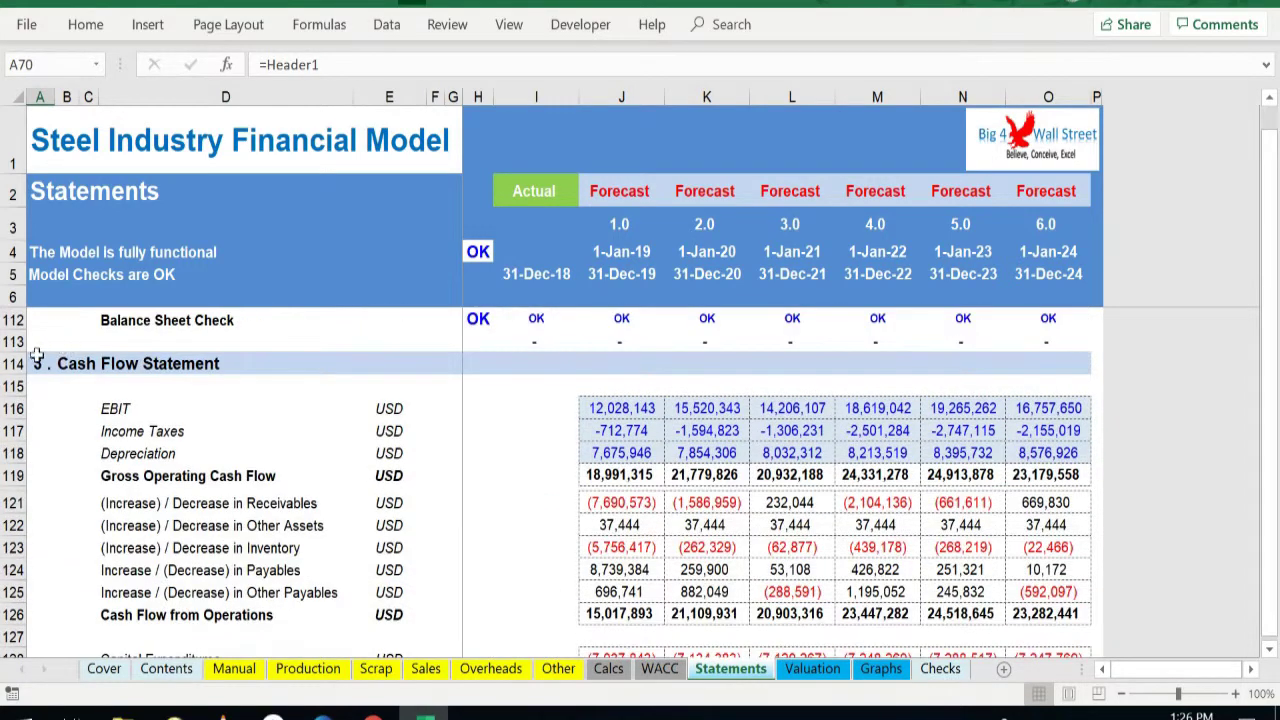
left_click(36, 358)
scroll(50, 390, "down", 8)
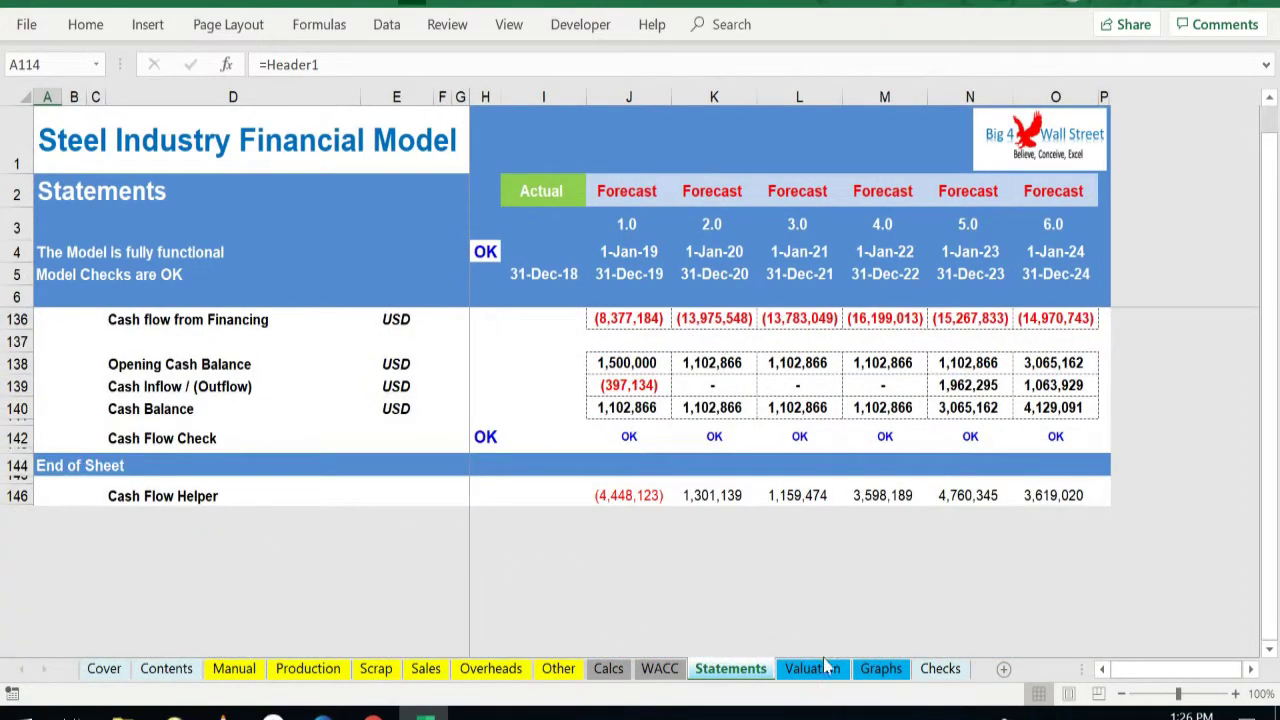
Open the Valuation sheet and inspect the Free Cash Flow to the Firm section down to the enterprise and equity value rows
left_click(812, 669)
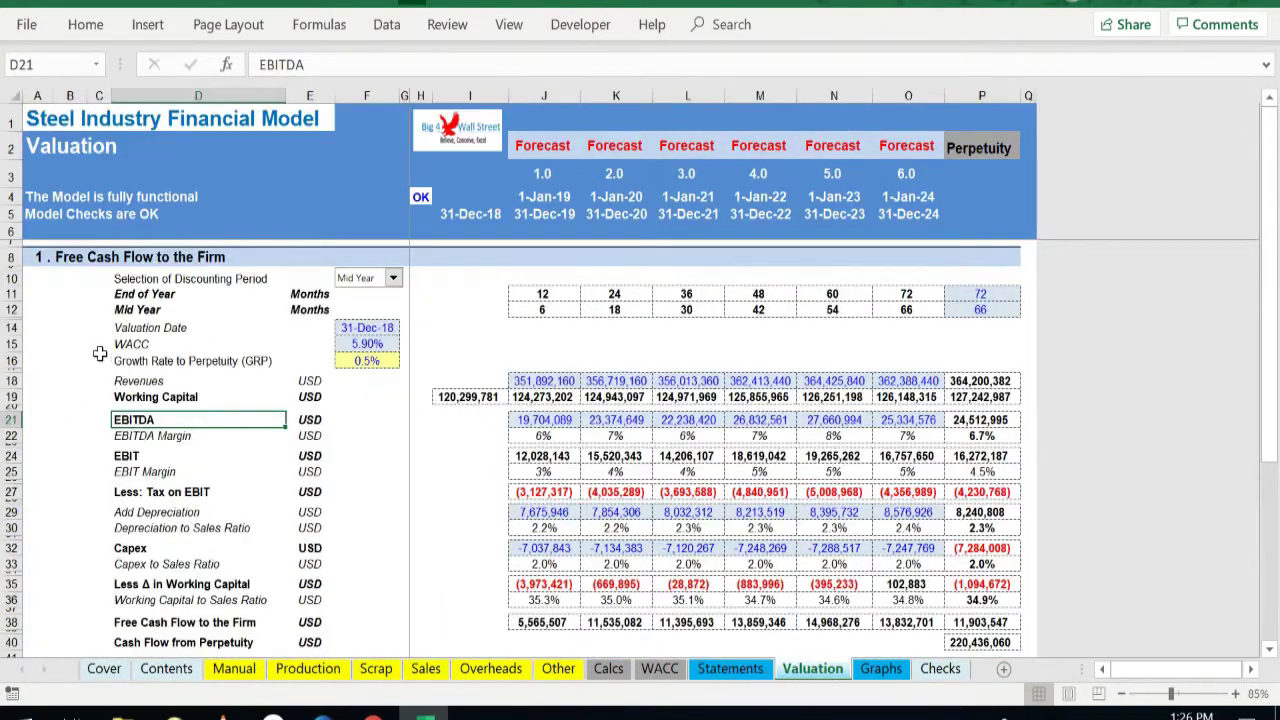
left_click(38, 260)
scroll(68, 453, "down", 1)
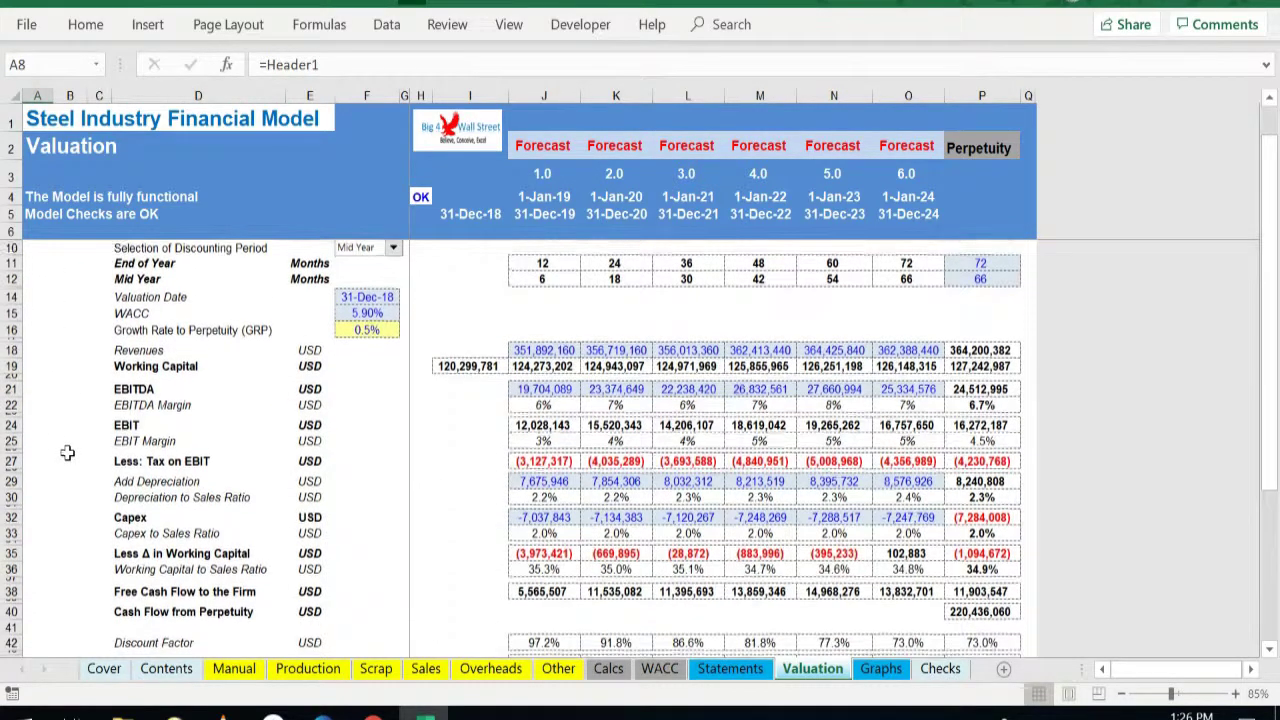
scroll(67, 453, "down", 5)
left_click_drag(172, 466, 447, 465)
left_click_drag(171, 515, 518, 532)
left_click(485, 548)
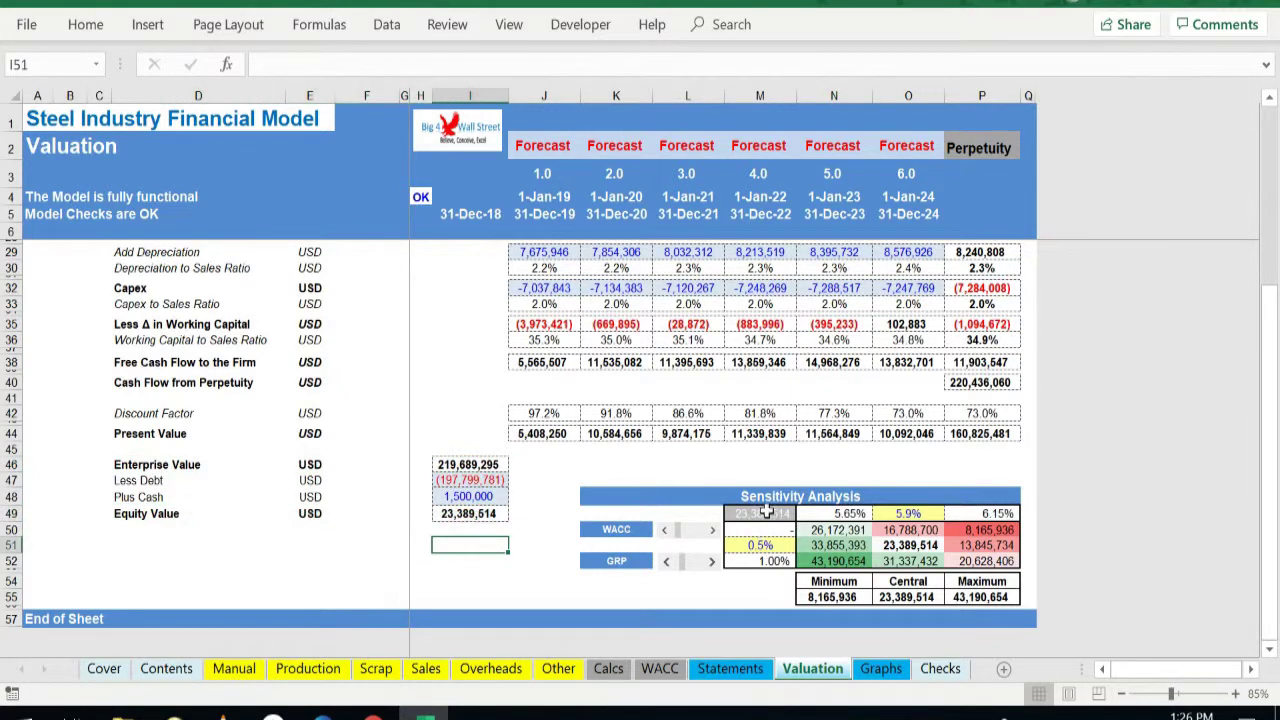
Examine the Sensitivity Analysis table on the Valuation sheet, including its central WACC and growth rate cells
left_click_drag(766, 512, 995, 560)
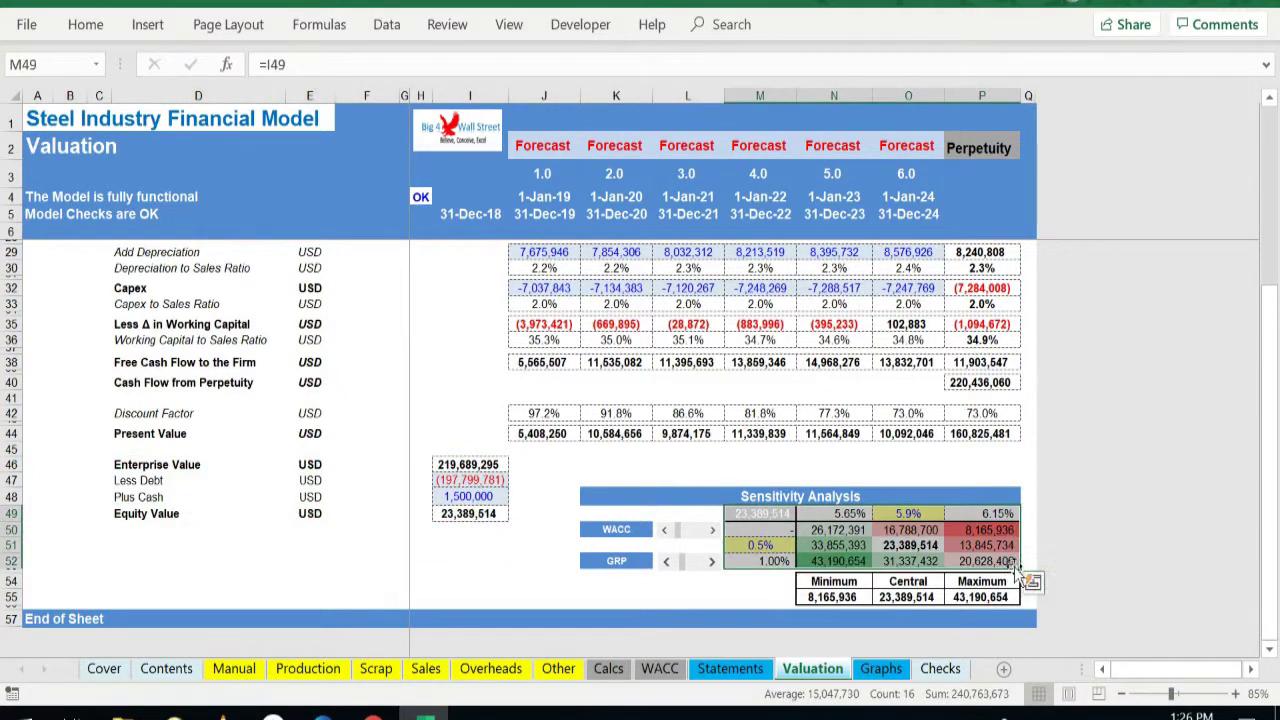
left_click(905, 513)
left_click(745, 545)
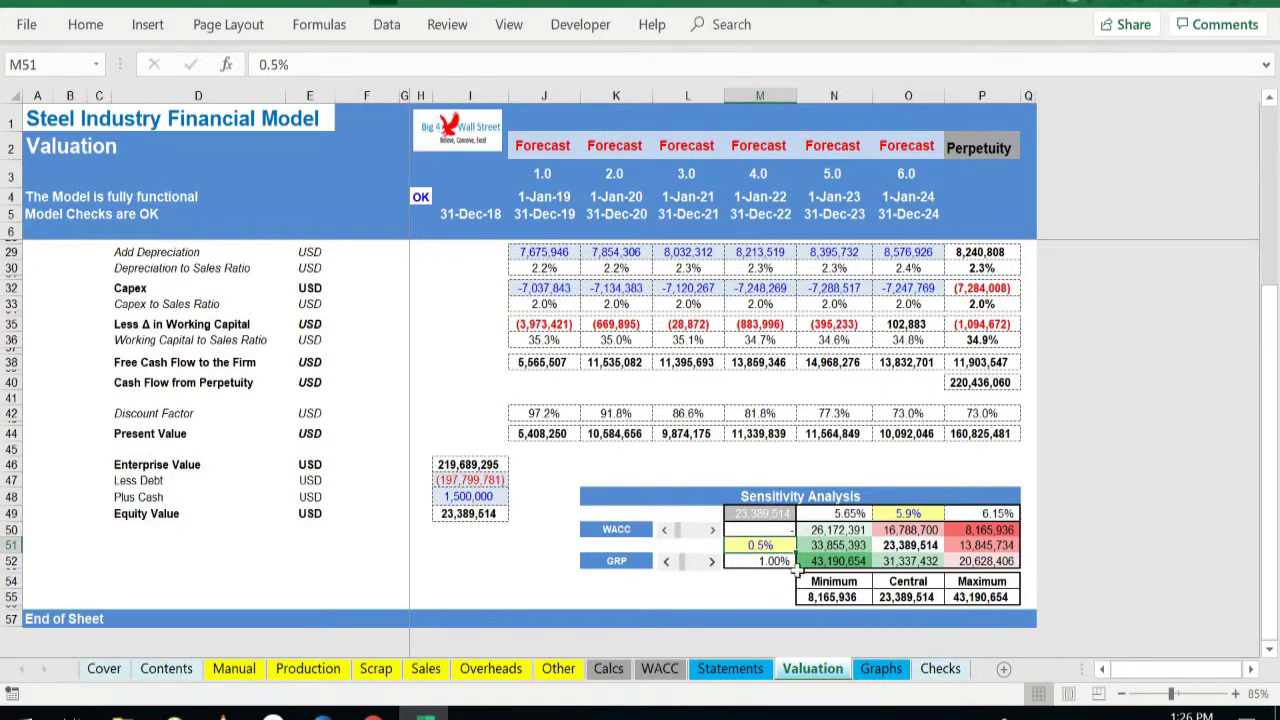
Open the Graphs sheet and view the valuation, free cash flow, price build up, operating costs and profitability margin charts
left_click(880, 668)
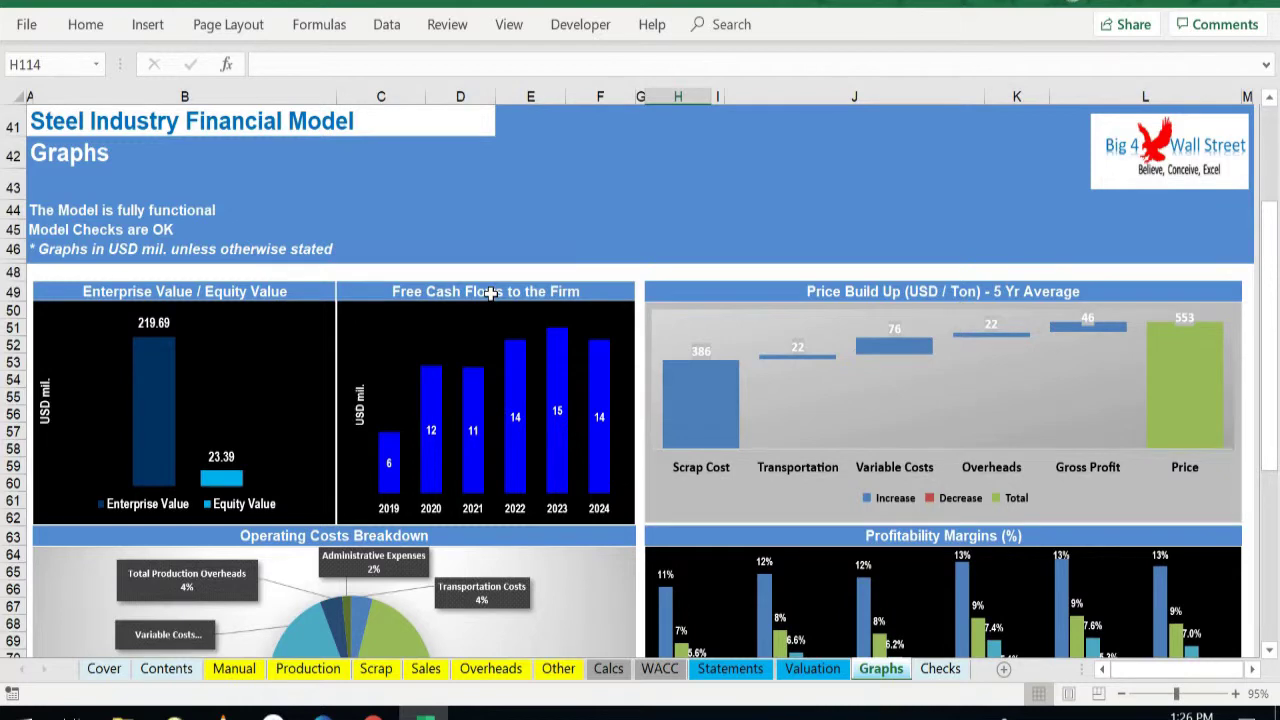
left_click(490, 293)
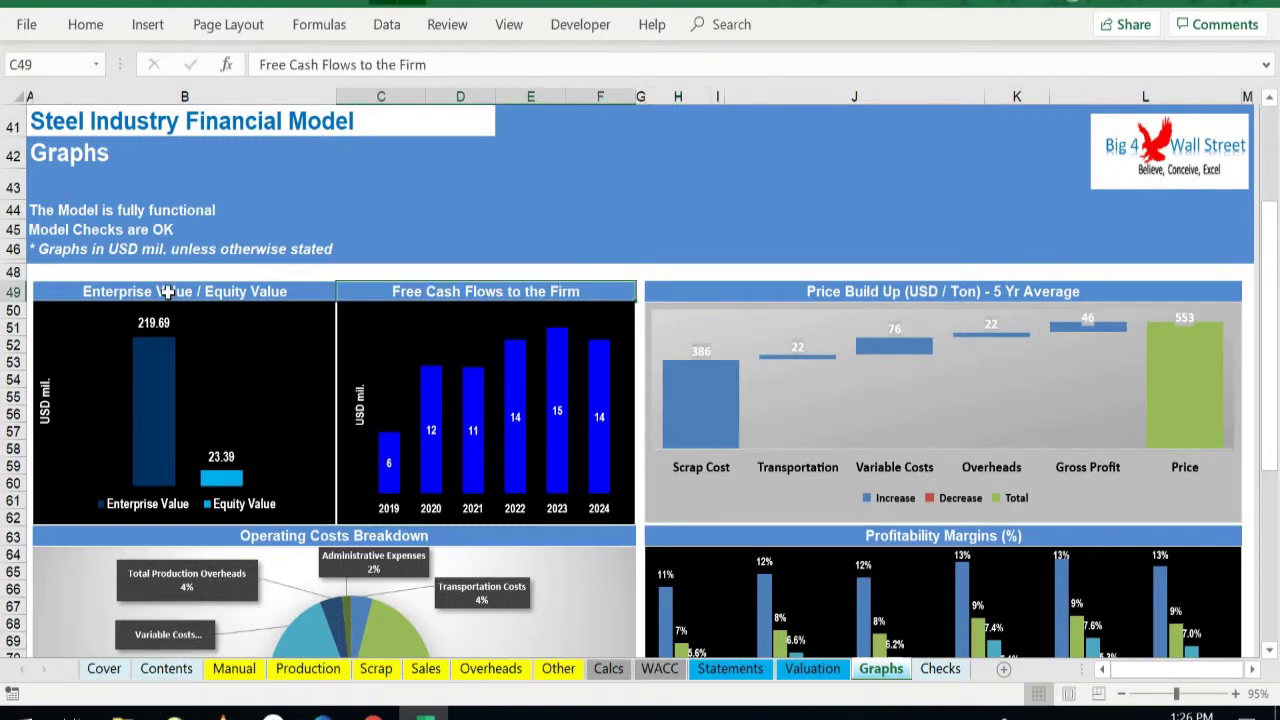
left_click(168, 292)
left_click(905, 290)
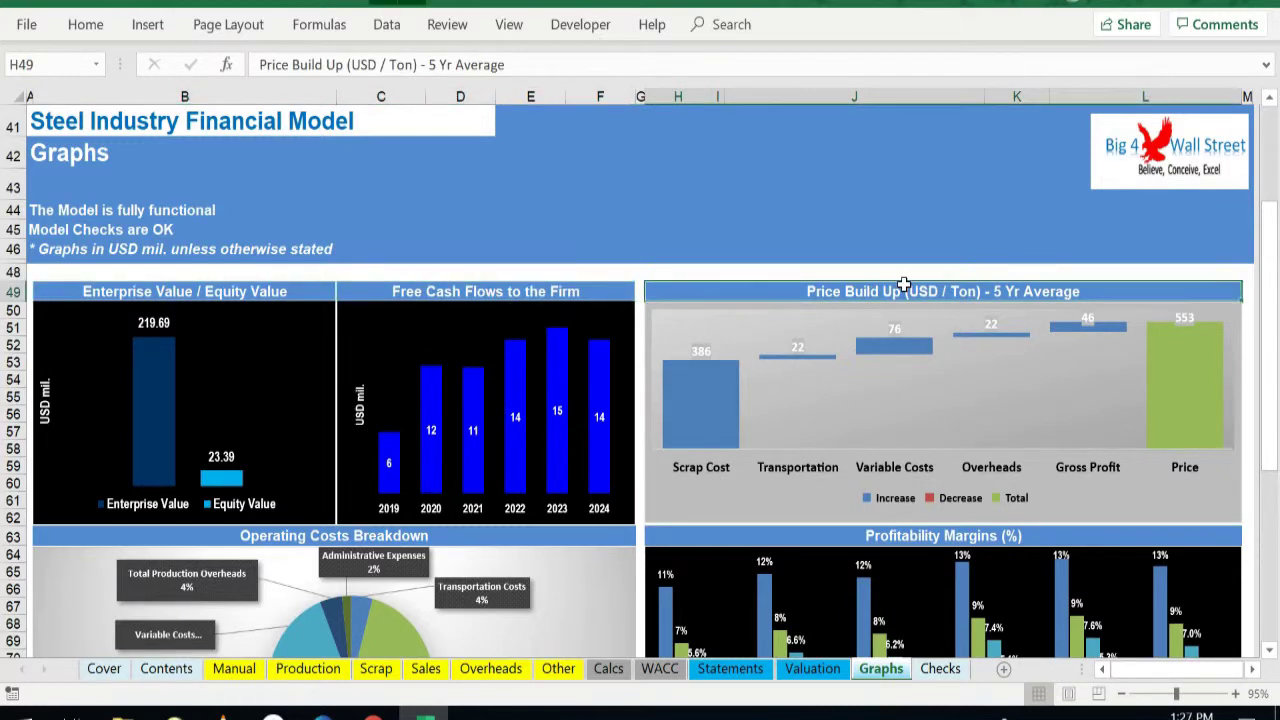
scroll(920, 362, "down", 5)
left_click(425, 231)
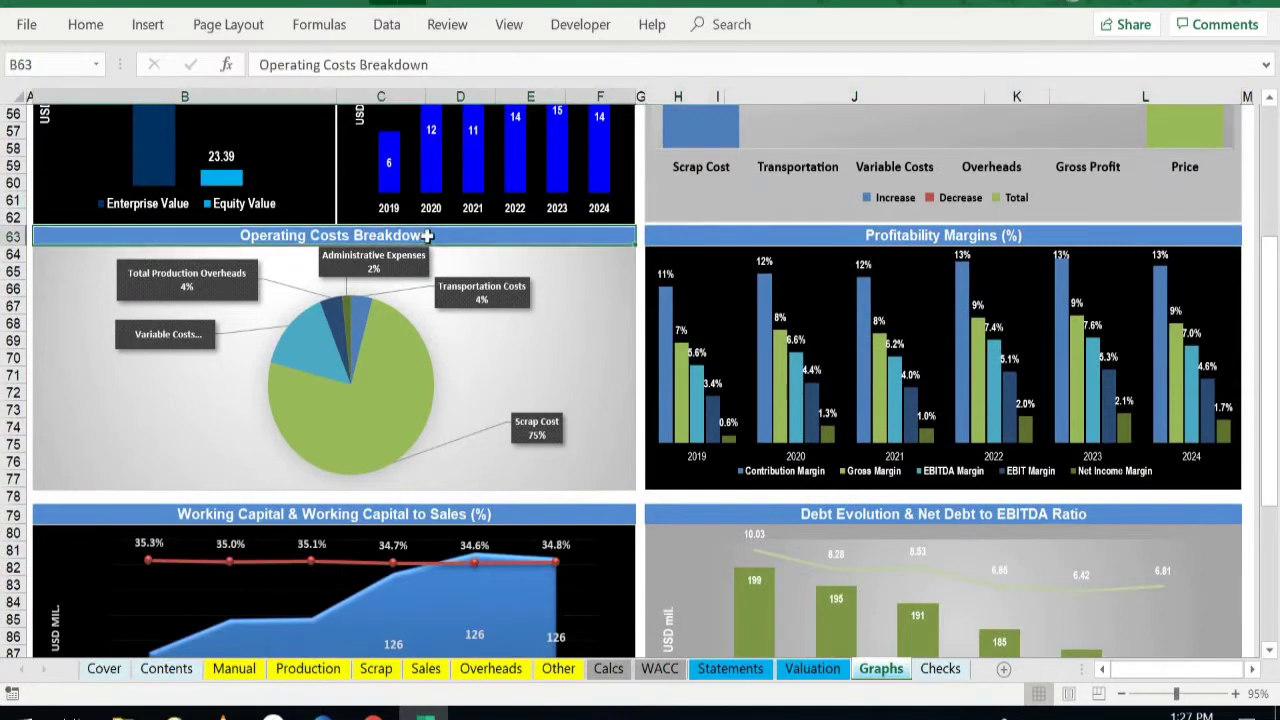
left_click(1045, 237)
View the working capital, debt evolution, return on assets and equity, and debt on equity charts on the Graphs sheet
scroll(608, 334, "down", 4)
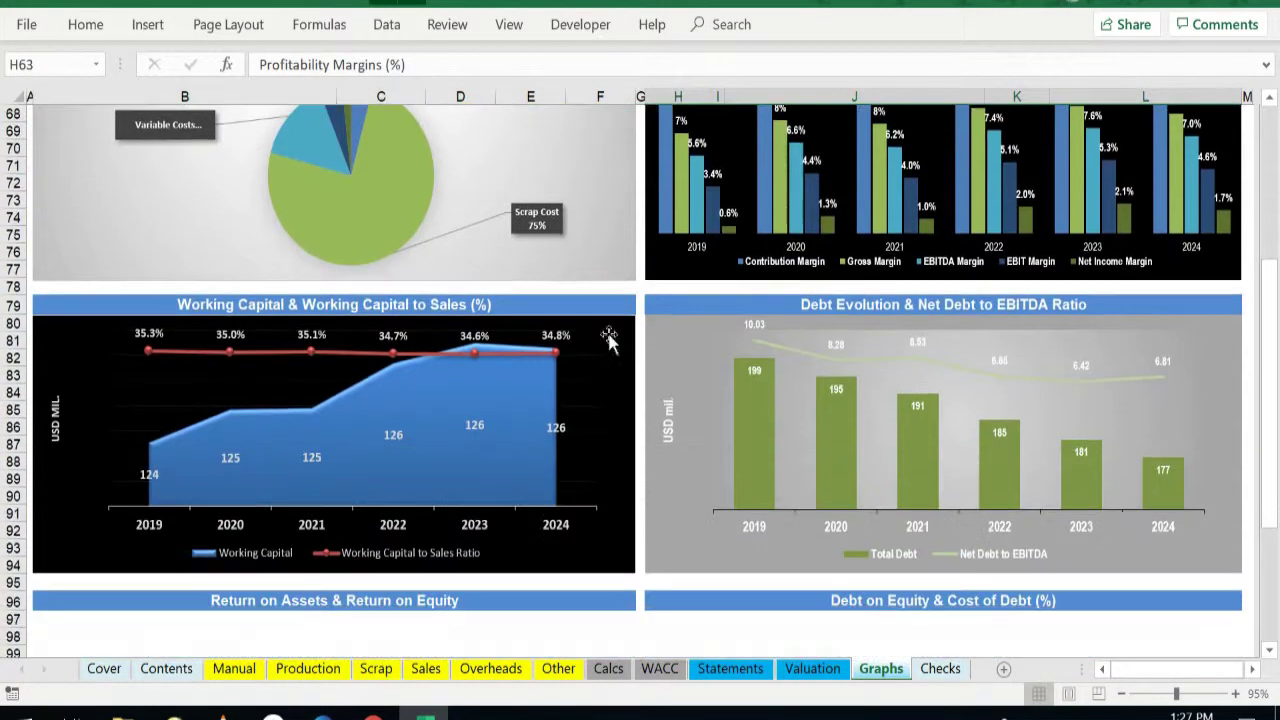
left_click(375, 304)
left_click(870, 305)
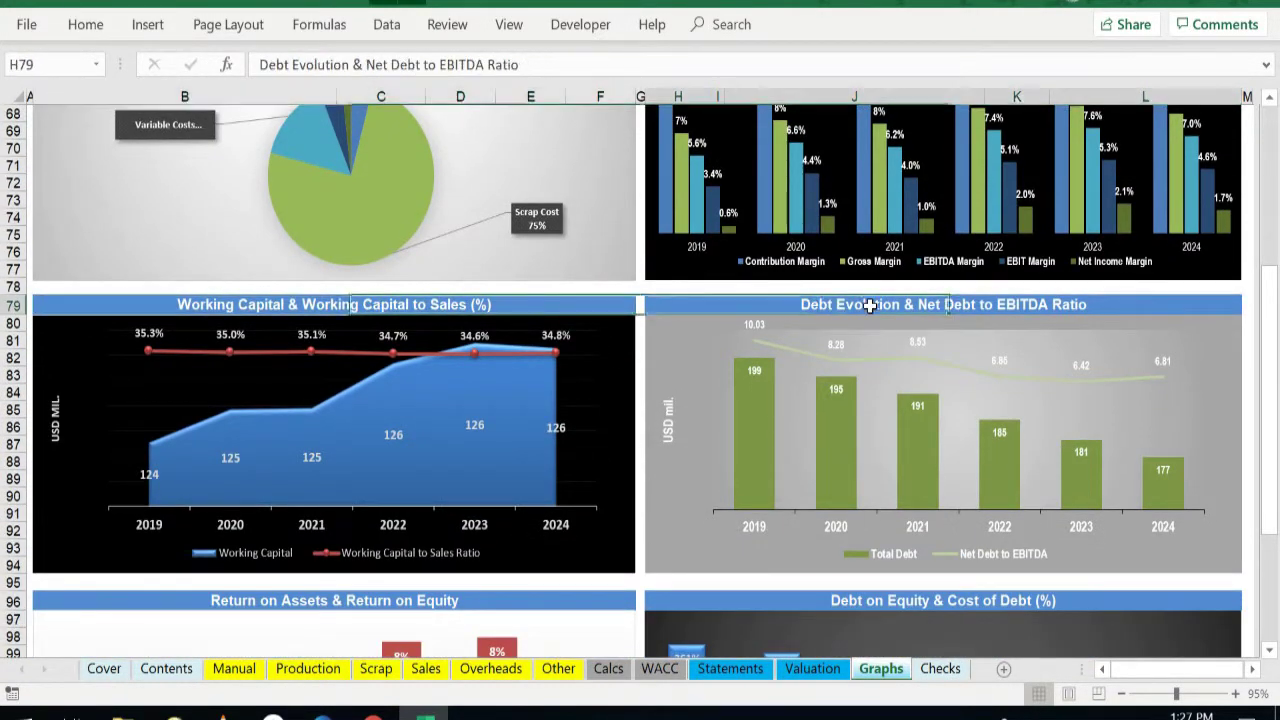
scroll(485, 360, "down", 5)
left_click(292, 339)
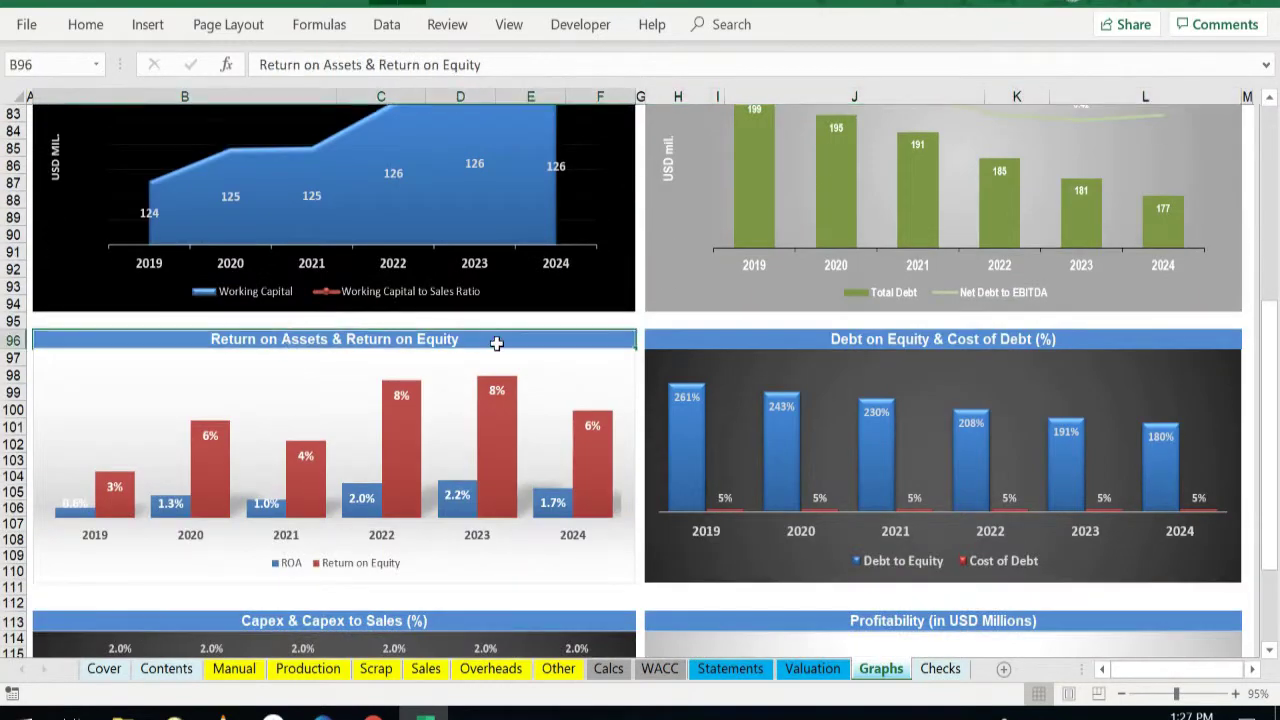
scroll(497, 340, "down", 3)
left_click(893, 183)
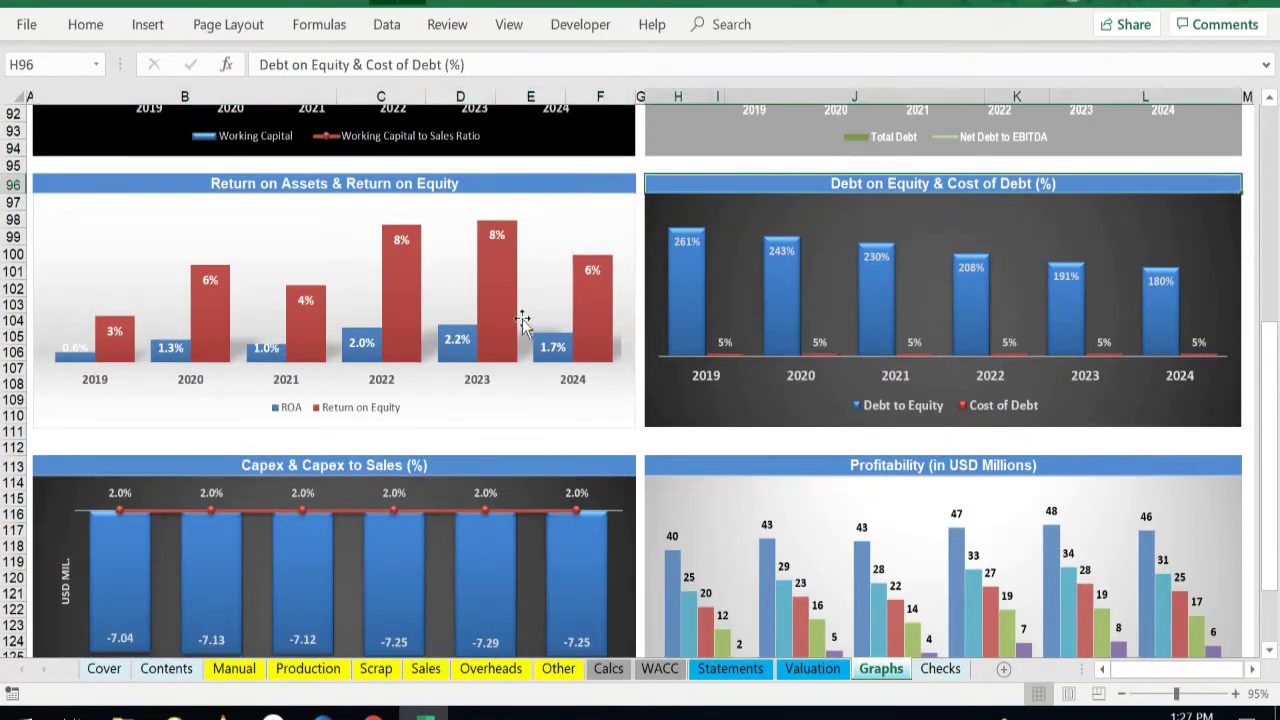
View the capex, profitability in USD millions, operating cash flows over sales and cash evolution charts
scroll(520, 330, "down", 3)
left_click(297, 311)
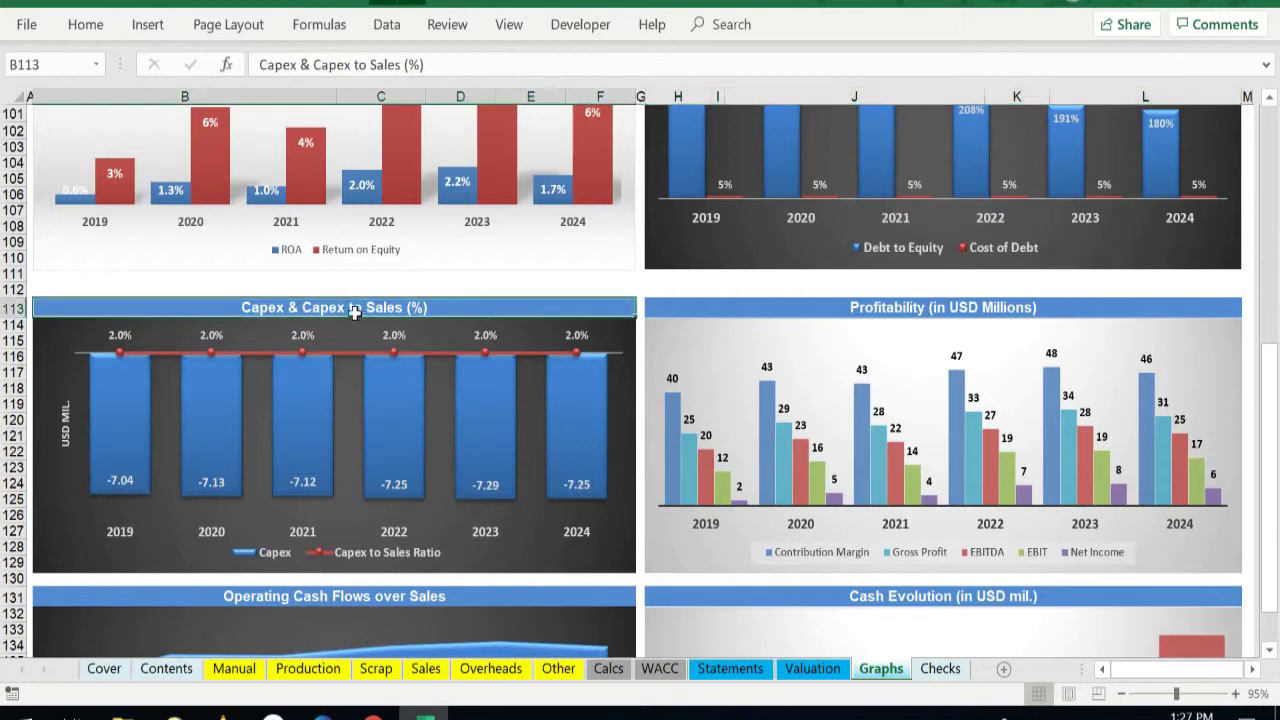
scroll(494, 306, "down", 2)
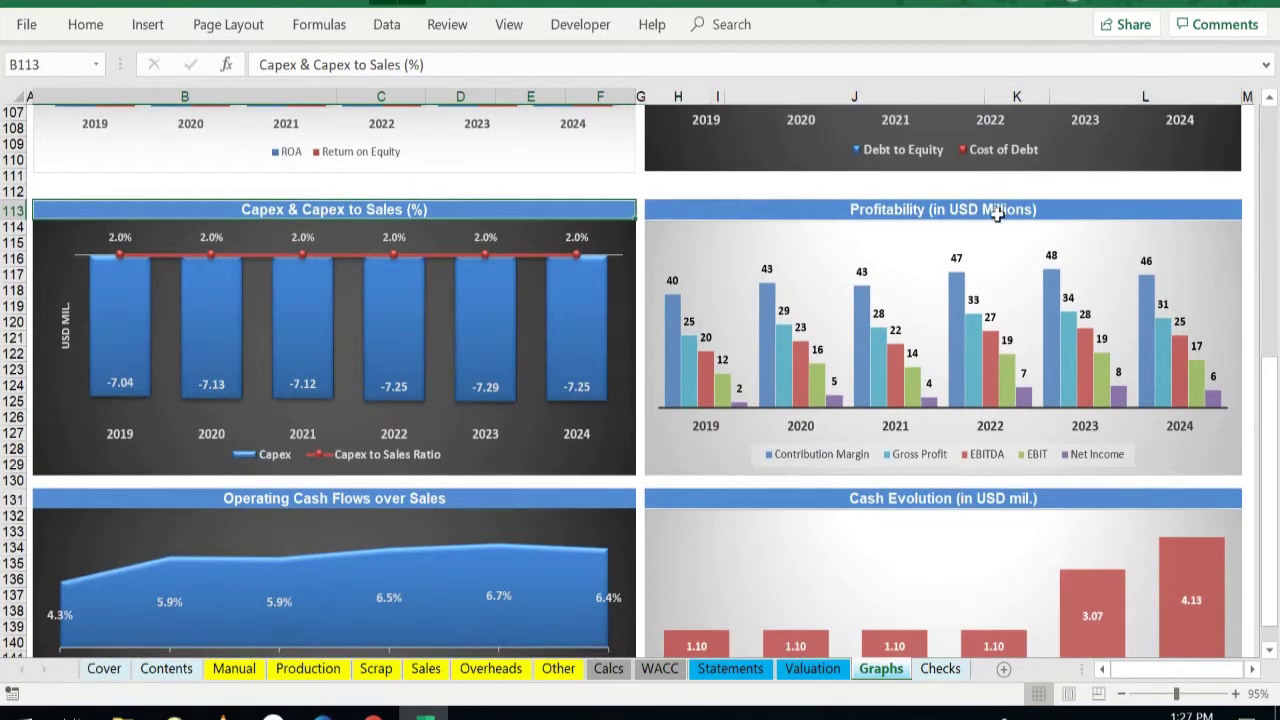
left_click(997, 213)
scroll(355, 415, "down", 2)
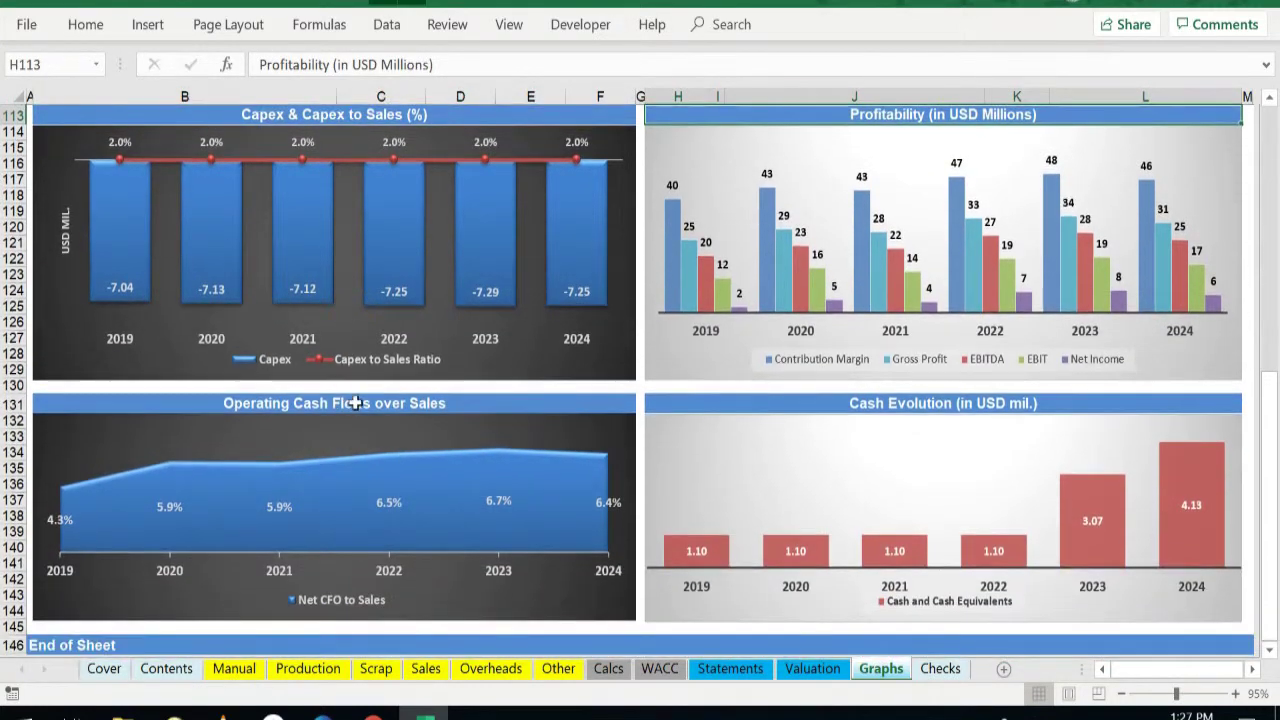
left_click(355, 403)
left_click(890, 401)
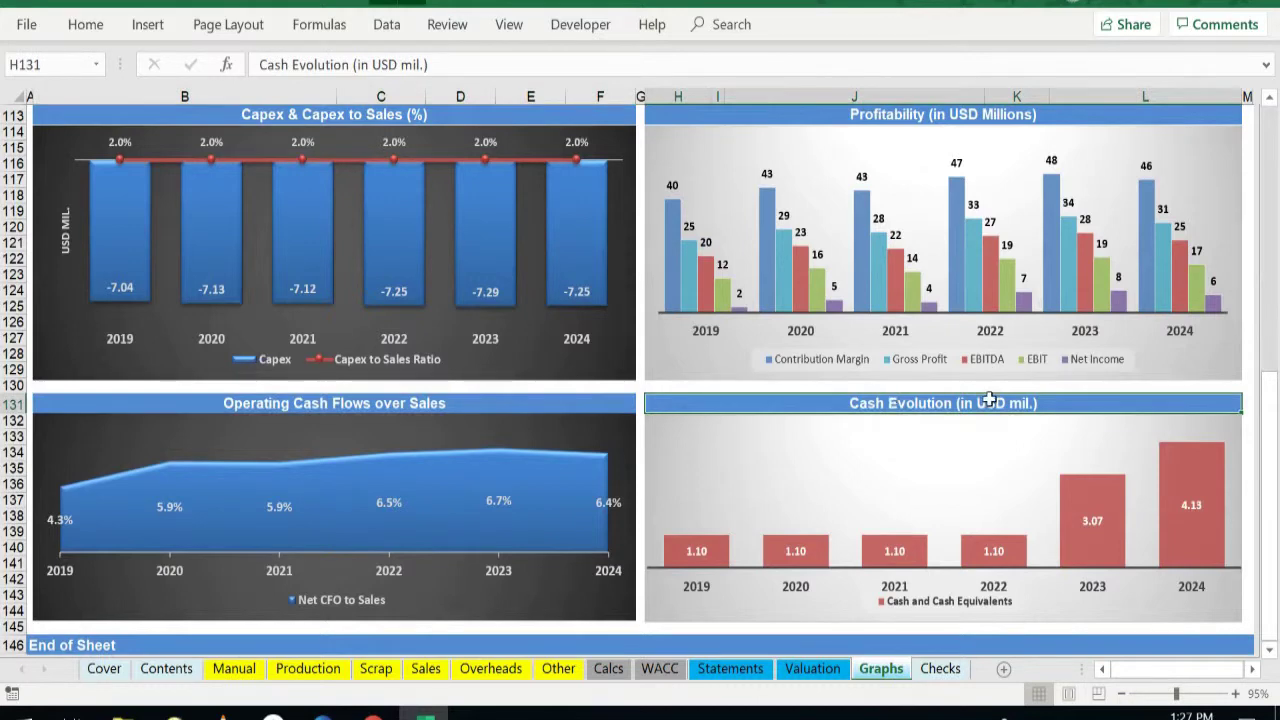
Open the Checks sheet and inspect the formula behind the Overall model check
left_click(950, 670)
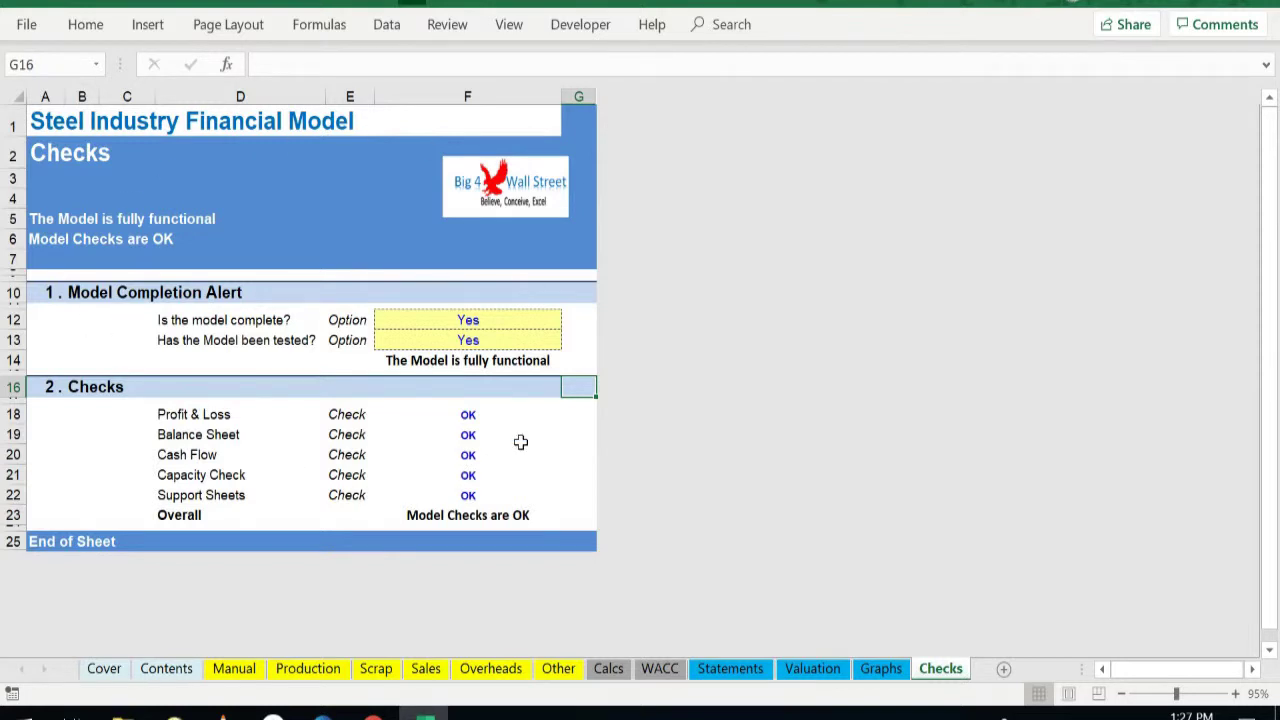
left_click(479, 515)
double_click(479, 515)
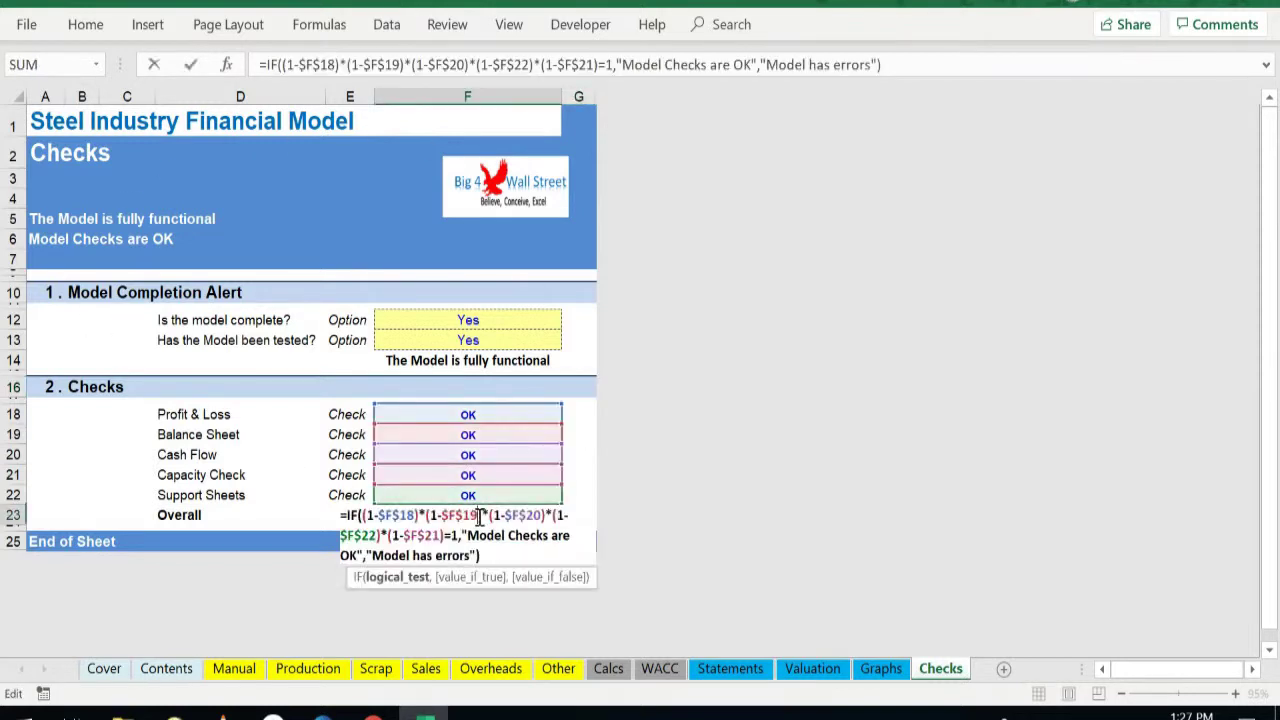
key("Return")
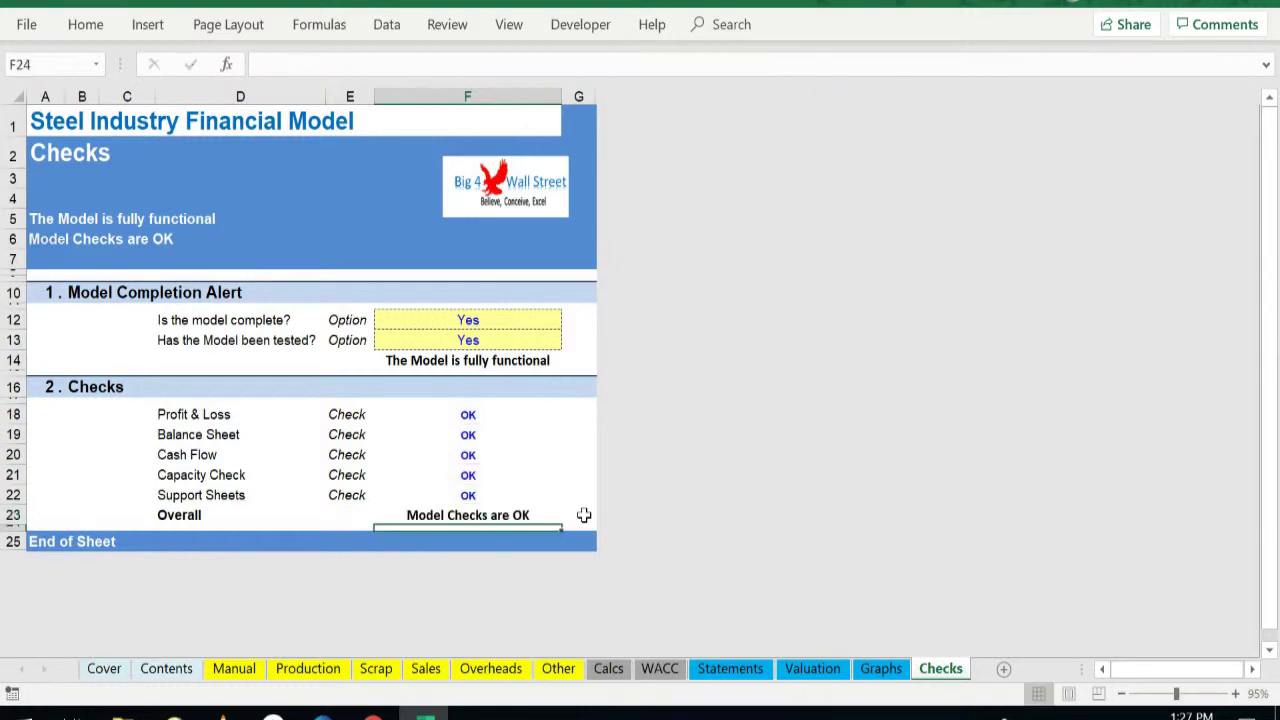